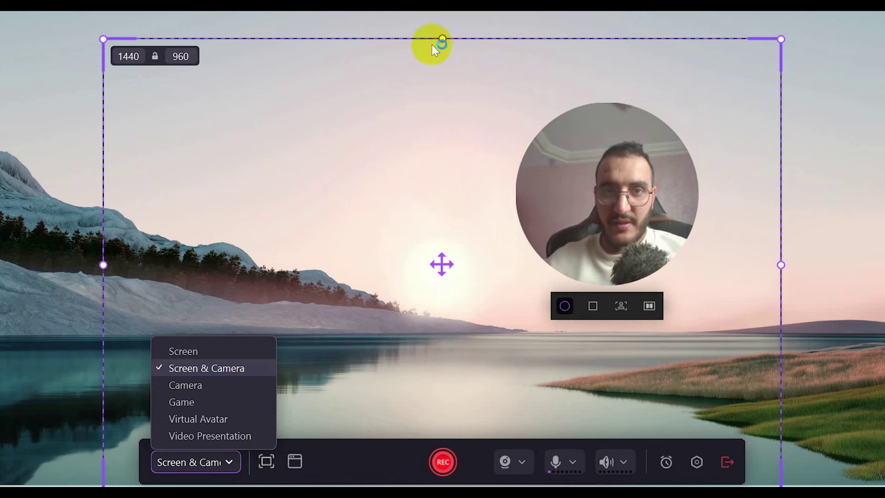
- Shift the capture frame slightly up and left, switch the recording mode to Game, and raise the recorder window
left_click(422, 271)
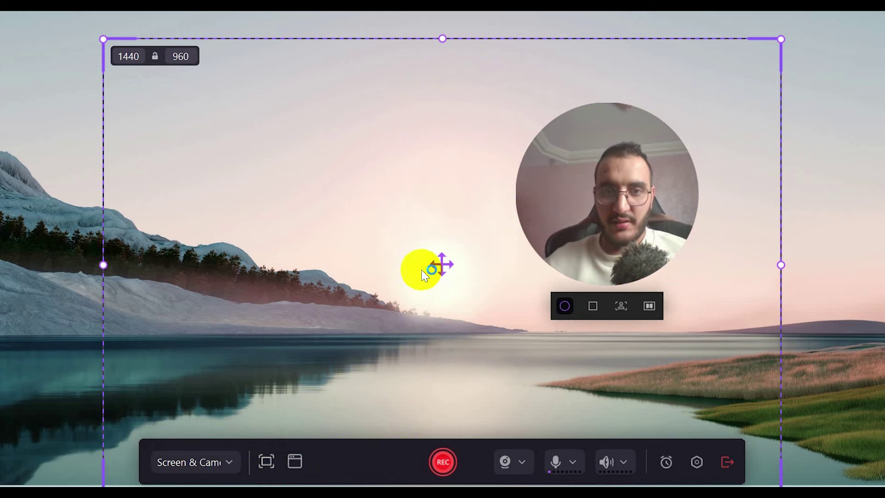
left_click_drag(442, 272, 421, 250)
left_click(212, 482)
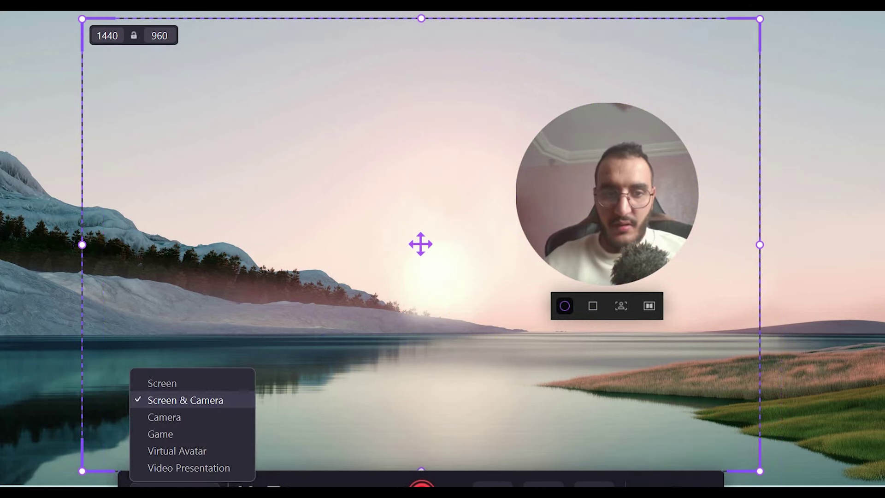
left_click(162, 434)
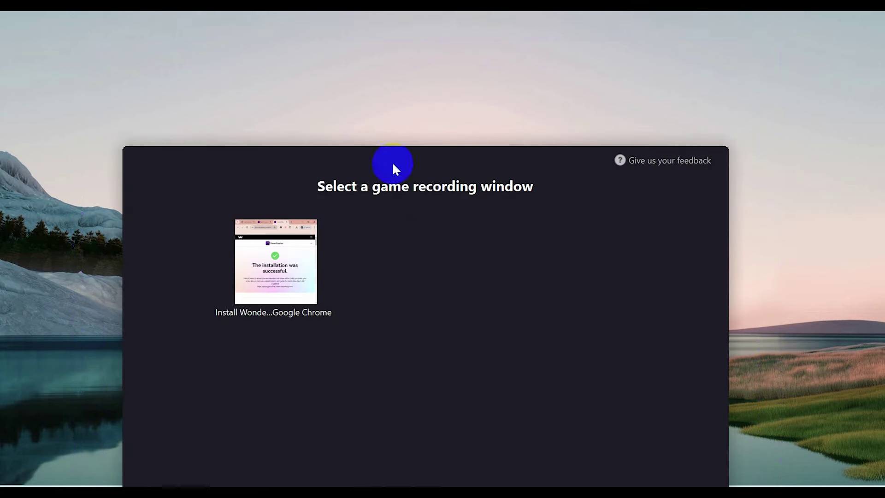
left_click_drag(450, 169, 516, 55)
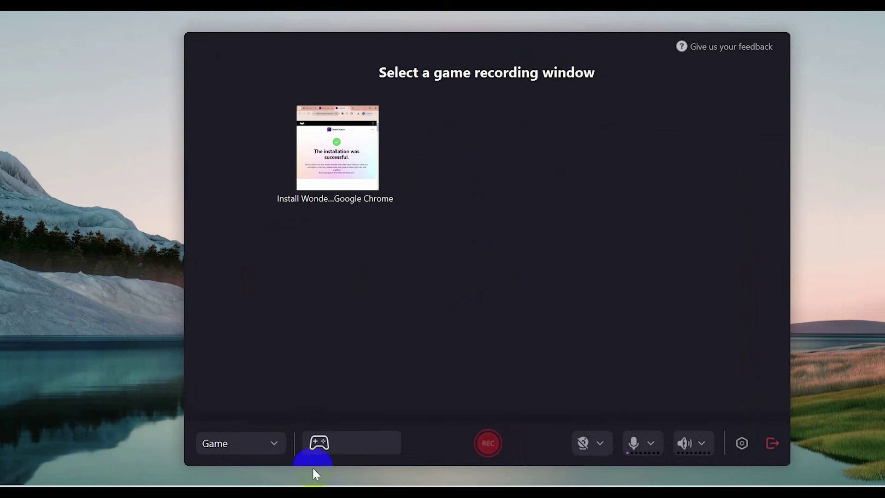
- Switch the recording mode to Virtual Avatar and move the avatar to the upper right of the capture frame
left_click(244, 444)
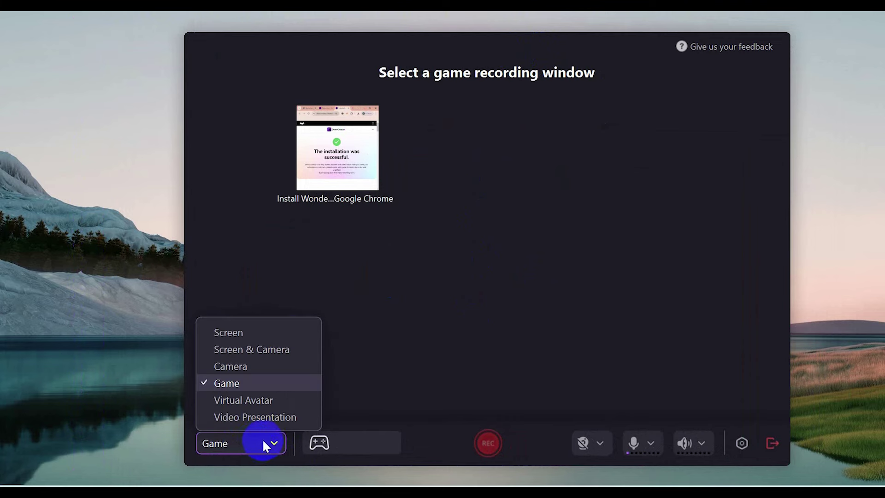
left_click(256, 401)
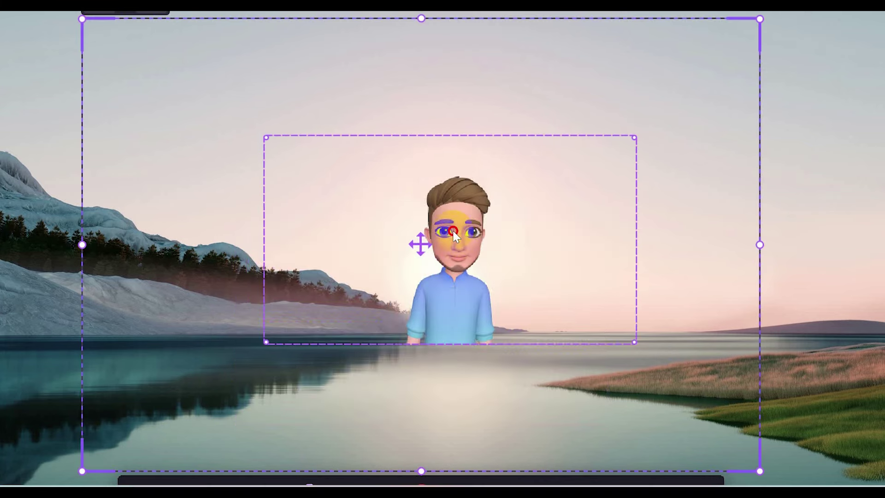
left_click(418, 321)
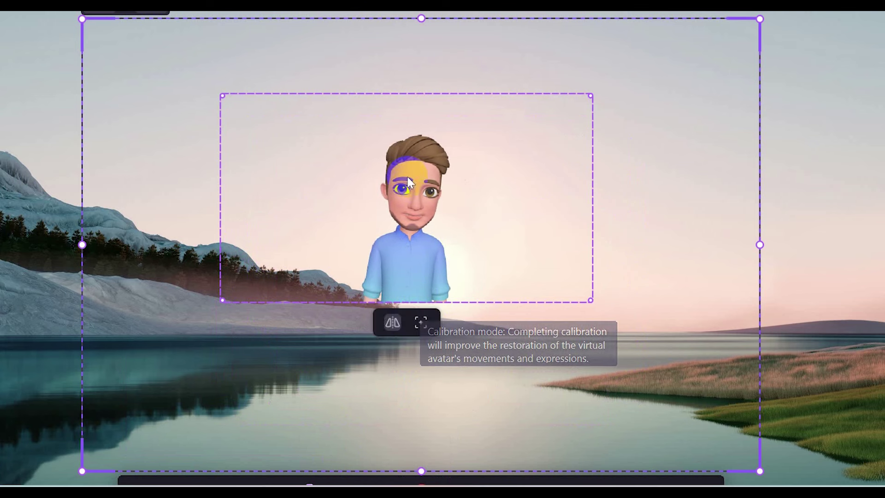
left_click(386, 310)
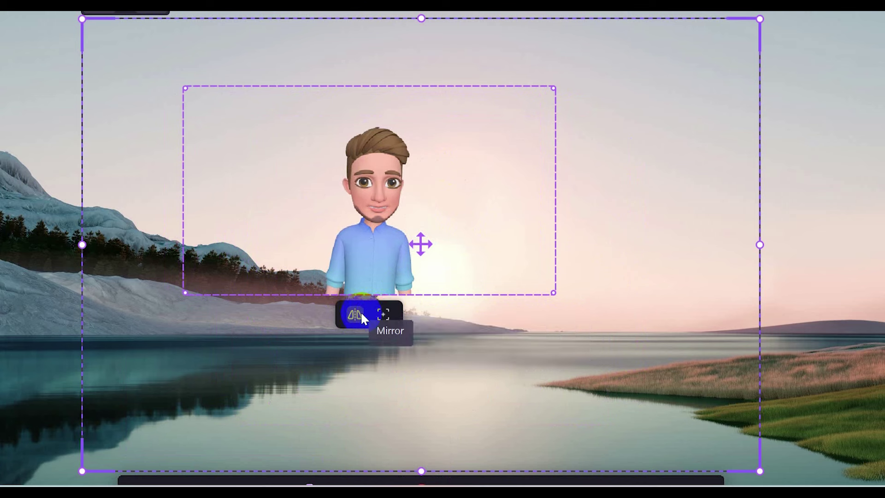
left_click_drag(369, 183, 638, 159)
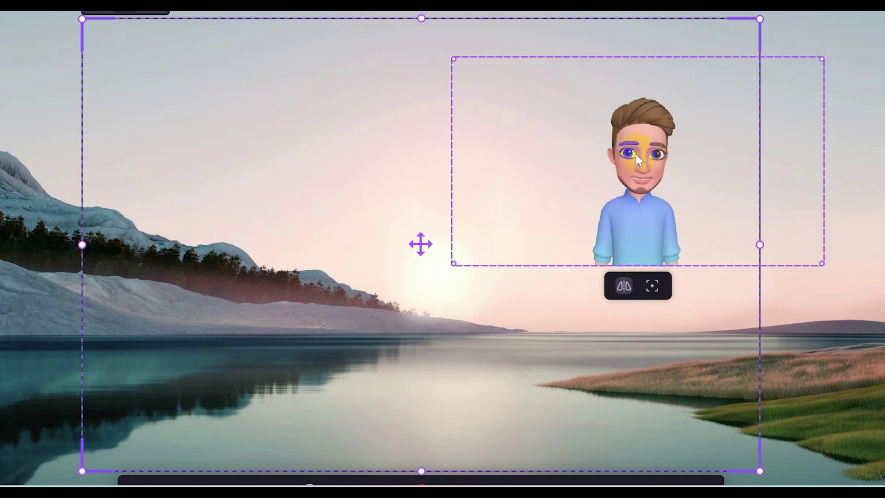
- Turn off mirroring for the virtual avatar and complete its facial calibration
left_click(620, 283)
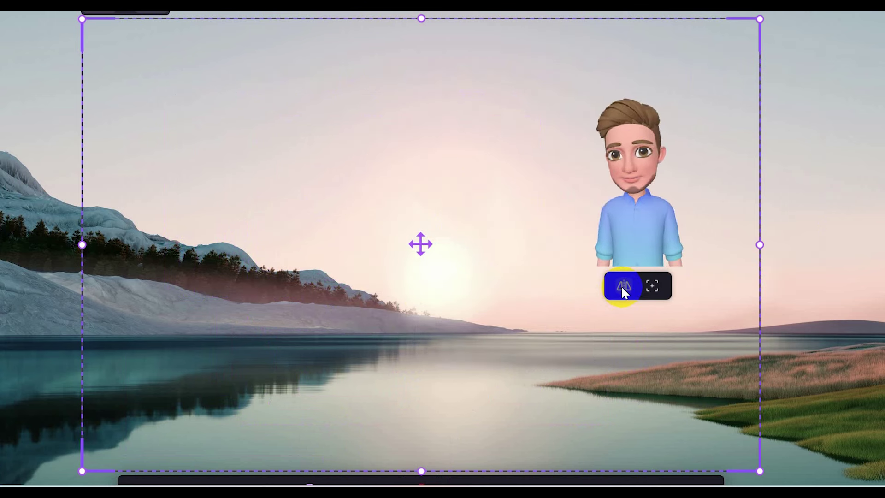
left_click(646, 287)
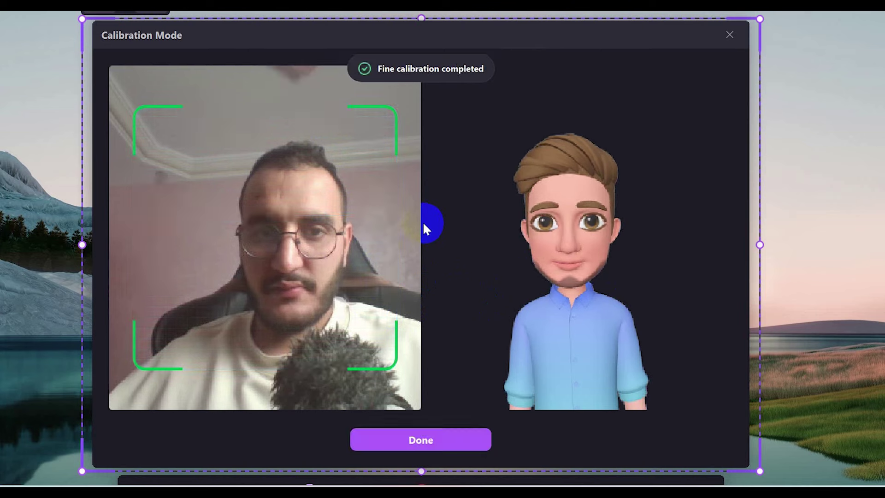
left_click(424, 442)
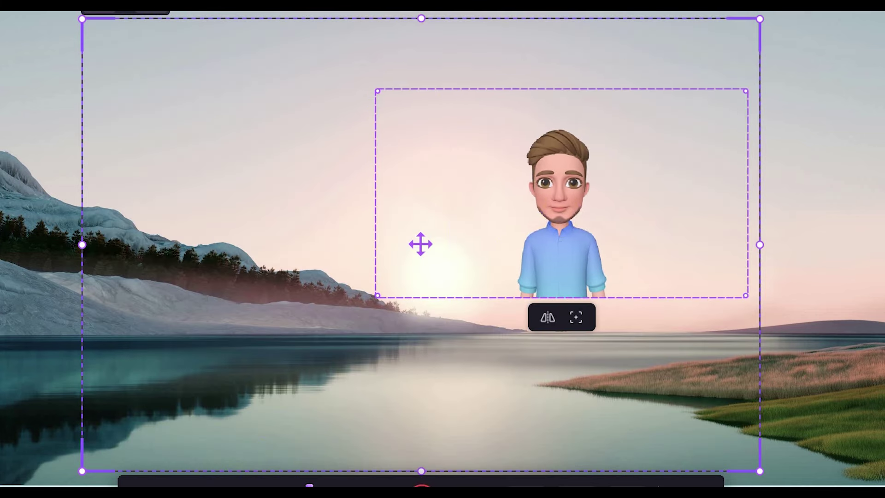
- Switch the recording mode to Video Presentation and dismiss its introductory guide
left_click(235, 484)
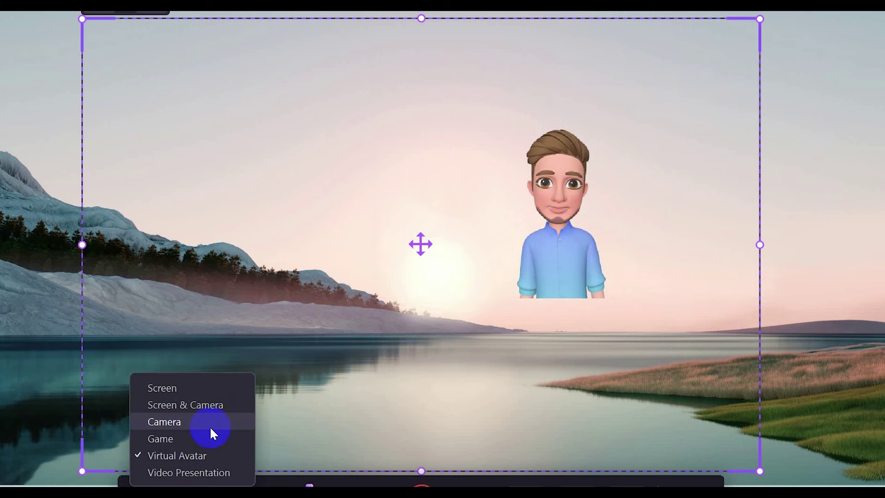
left_click(204, 474)
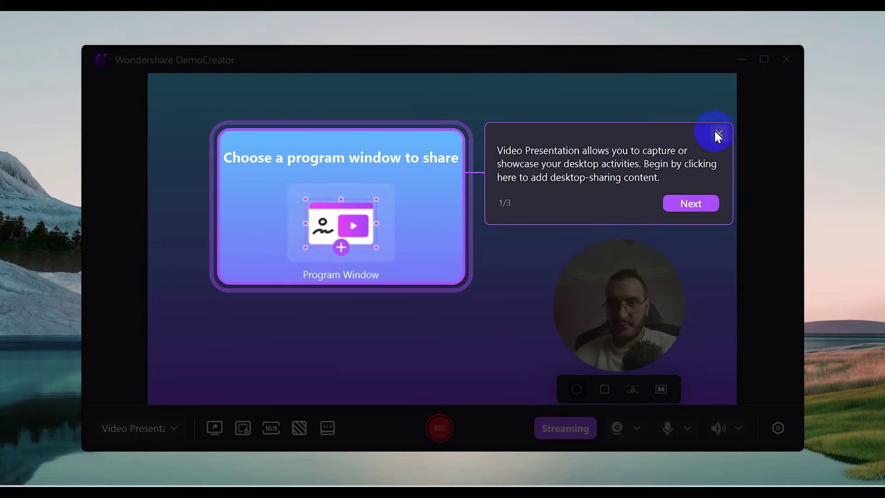
left_click(718, 135)
- Move the camera circle up on the canvas and share the Google Chrome program window
left_click_drag(616, 297, 610, 197)
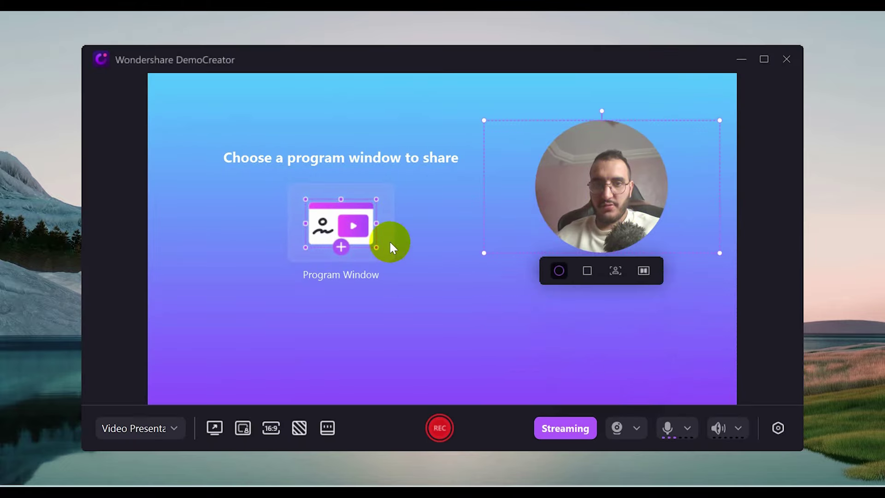
left_click(355, 221)
left_click(289, 178)
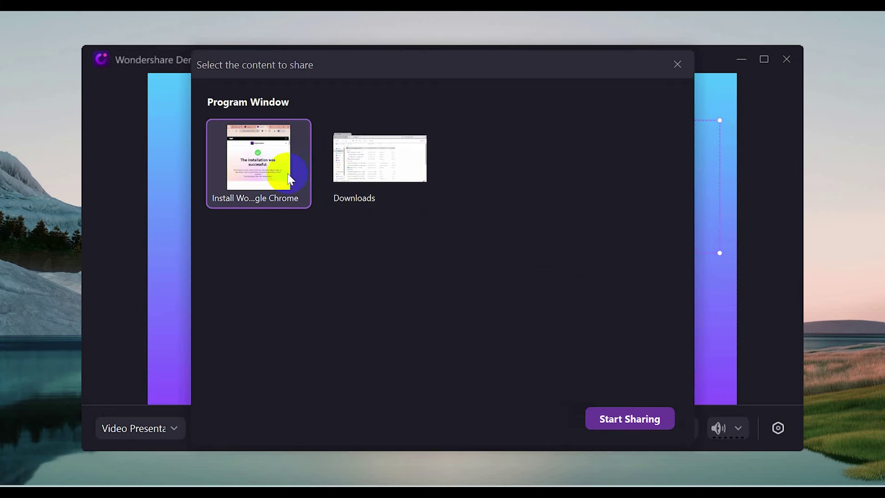
double_click(256, 174)
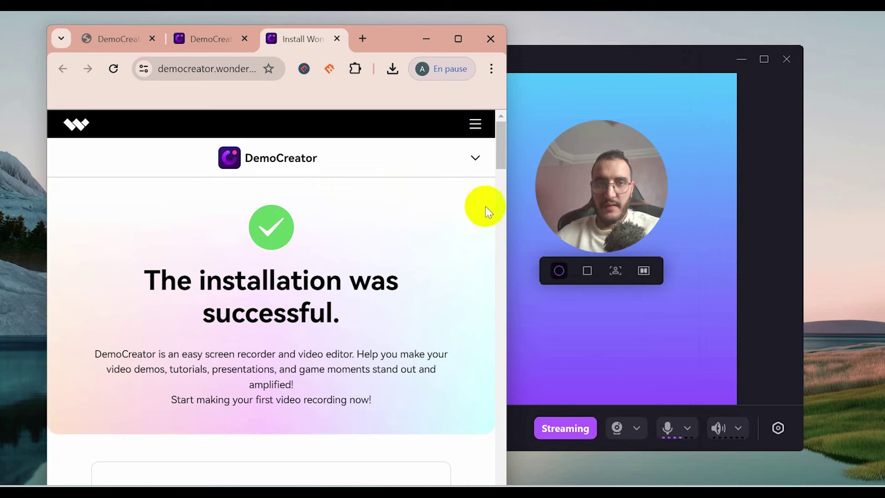
- Widen the Chrome window slightly and arrange its shared view on the canvas with the camera circle to its right
left_click_drag(509, 211, 539, 205)
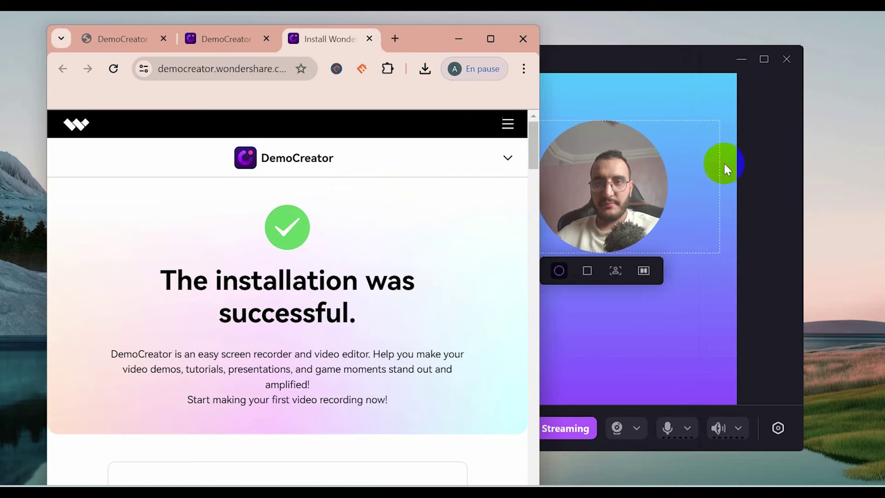
left_click(683, 157)
left_click(357, 139)
left_click_drag(405, 173, 530, 164)
left_click_drag(391, 156, 344, 158)
left_click_drag(194, 255, 103, 306)
left_click_drag(291, 307, 304, 390)
left_click_drag(302, 233, 366, 234)
left_click_drag(636, 184, 625, 222)
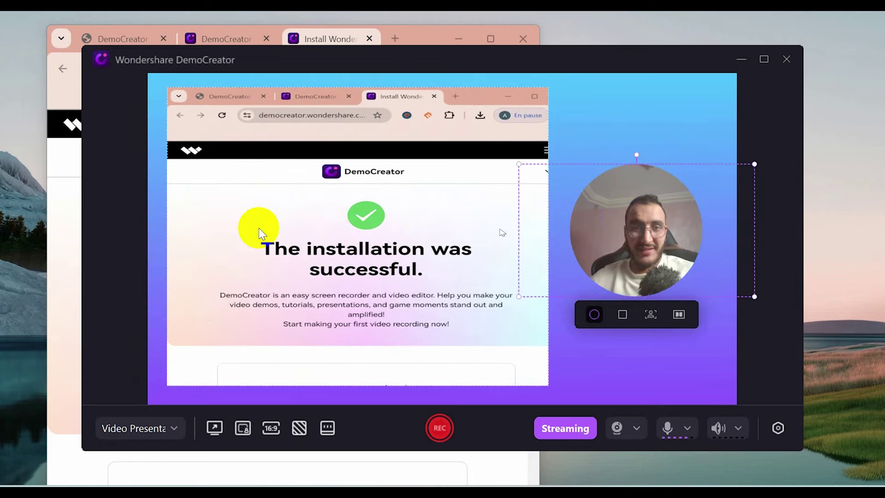
- Widen the shared Chrome view on the canvas and shift the camera circle farther right, clear of it
left_click(249, 138)
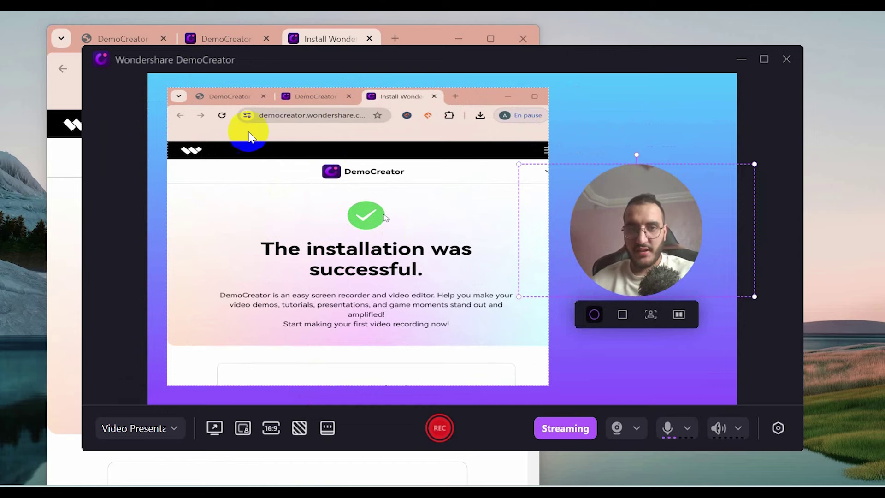
left_click(178, 223)
left_click(167, 243)
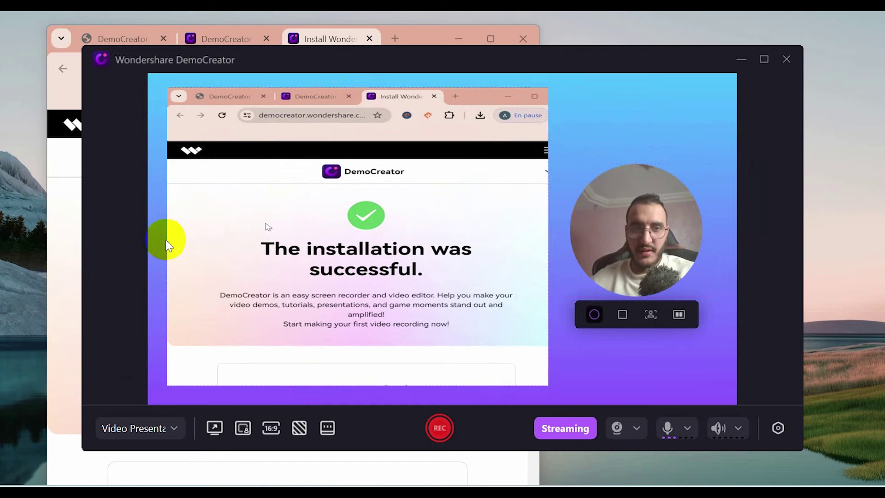
left_click_drag(383, 203, 366, 206)
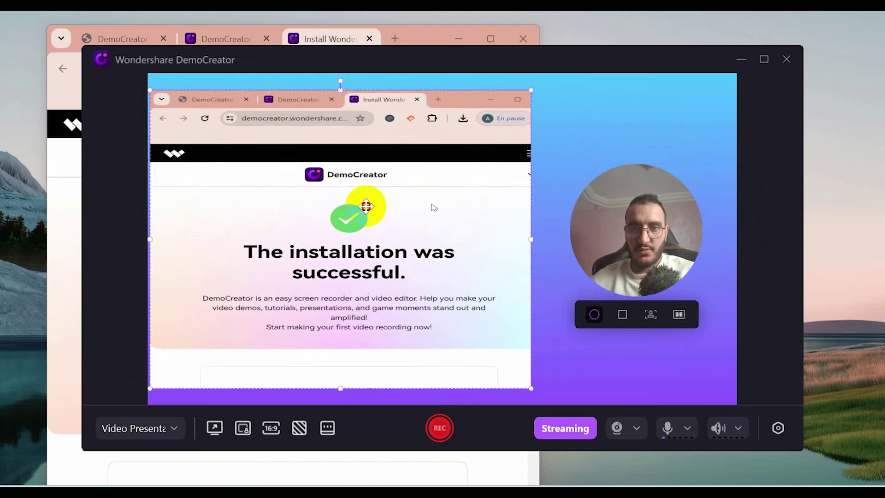
left_click_drag(529, 239, 559, 231)
left_click_drag(632, 227, 649, 220)
mouse_move(409, 161)
left_mouse_down()
mouse_move(389, 164)
mouse_move(415, 172)
mouse_move(422, 165)
mouse_move(400, 160)
left_mouse_up()
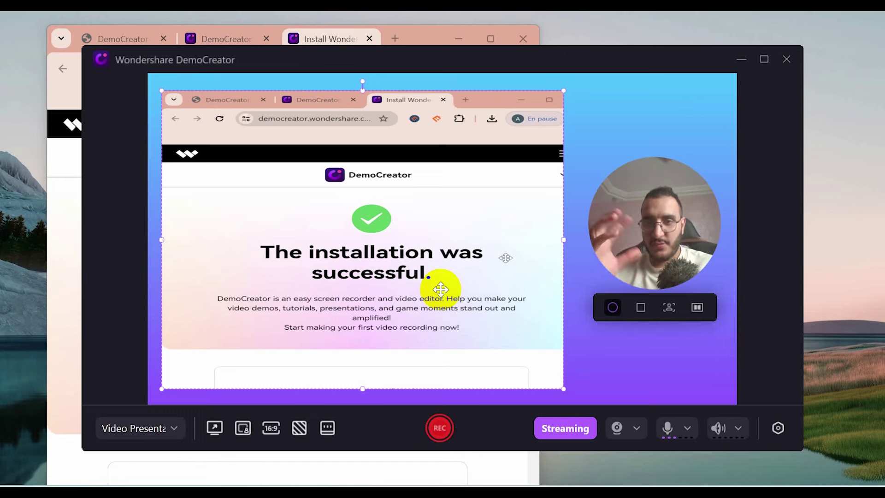
- Change the canvas aspect ratio to Tiktok (9:16) and narrow the shared Chrome view to fit its width
left_click(299, 427)
left_click(272, 427)
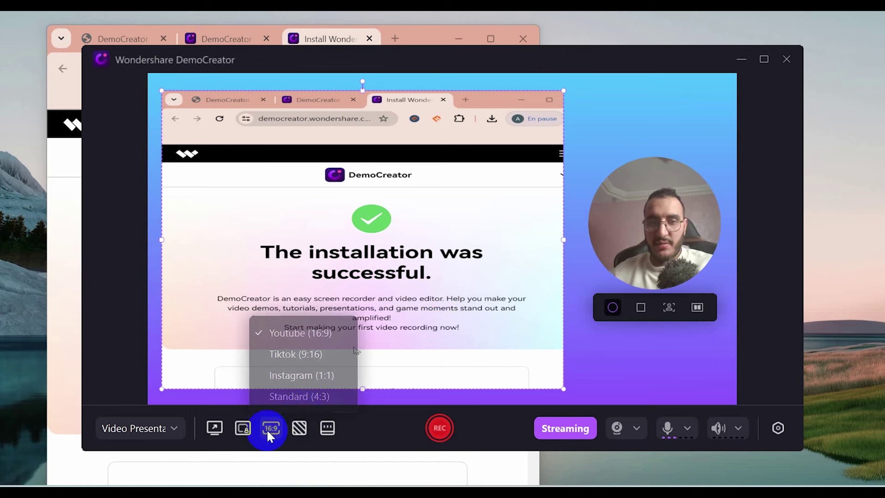
left_click(316, 353)
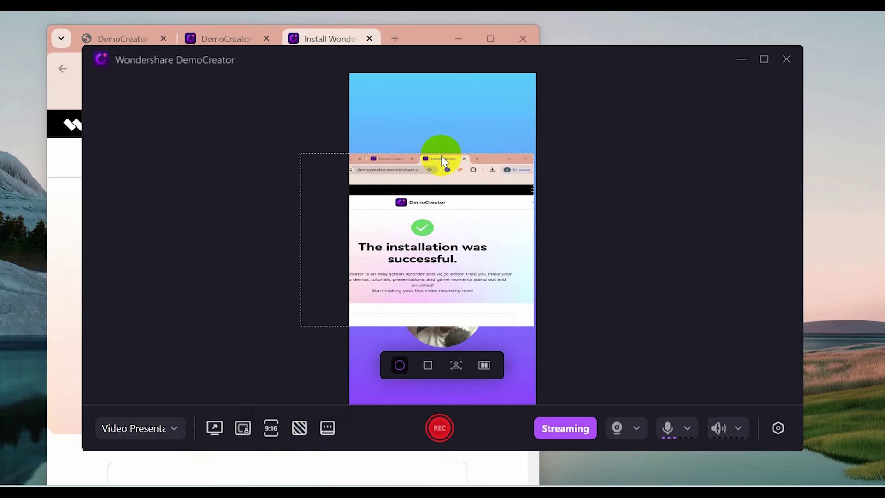
left_click(314, 240)
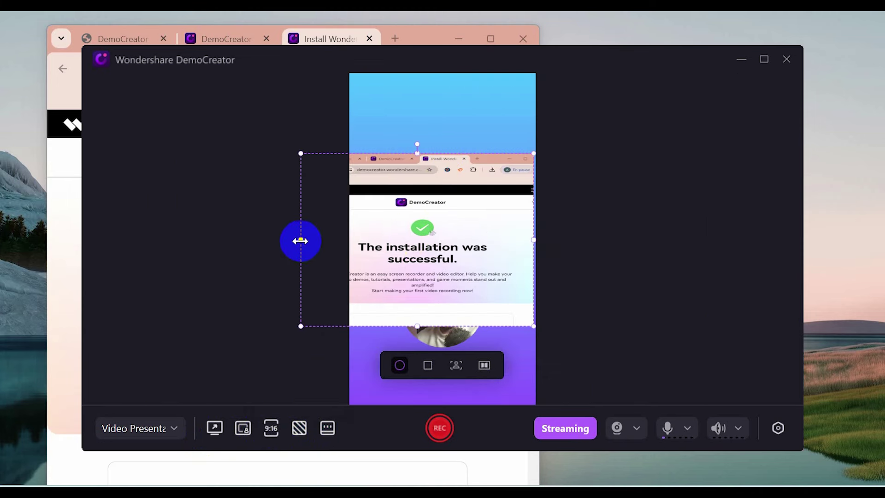
left_click_drag(301, 241, 361, 226)
- Place the shared Chrome view in the upper part of the vertical canvas with an enlarged camera circle below it
left_click_drag(449, 156, 451, 204)
left_click_drag(450, 251, 456, 184)
left_click(428, 327)
left_click_drag(428, 328, 450, 316)
left_click_drag(512, 338, 451, 310)
left_click(491, 191)
mouse_move(457, 156)
left_mouse_down()
mouse_move(444, 148)
mouse_move(454, 147)
left_mouse_up()
- Try the Instagram (1:1) and Standard (4:3) aspect ratios on the canvas
left_click(253, 425)
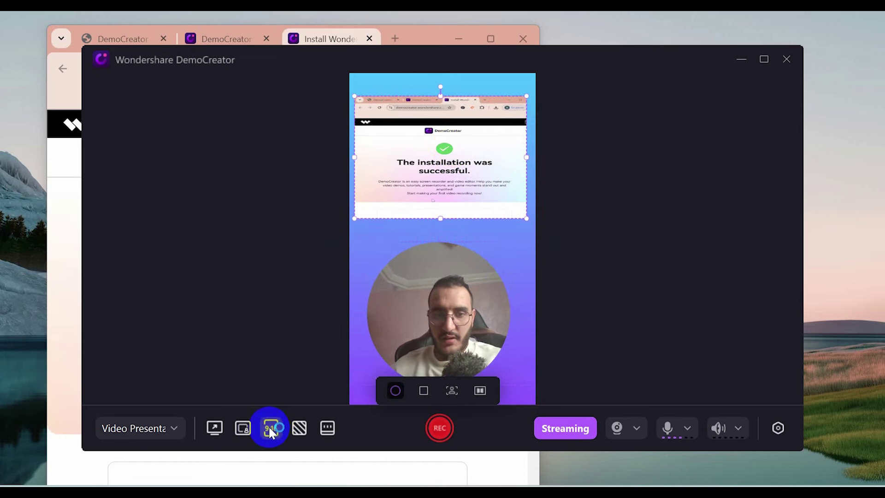
left_click(317, 375)
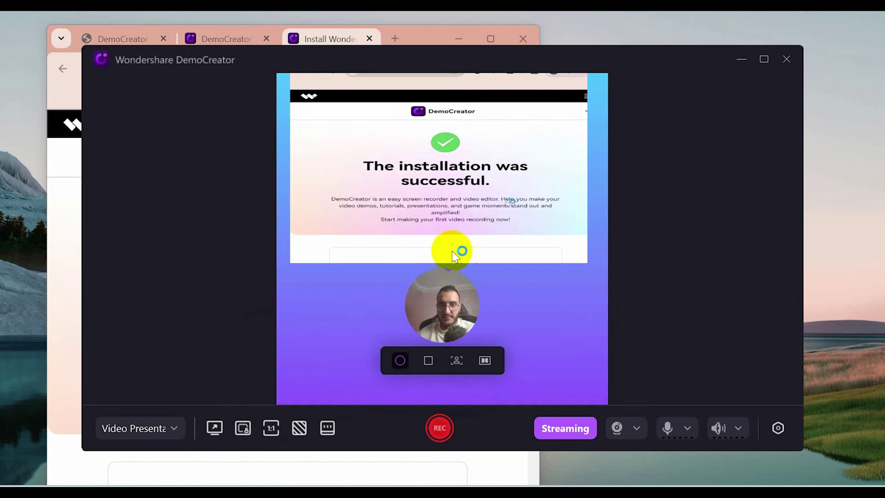
left_click(242, 428)
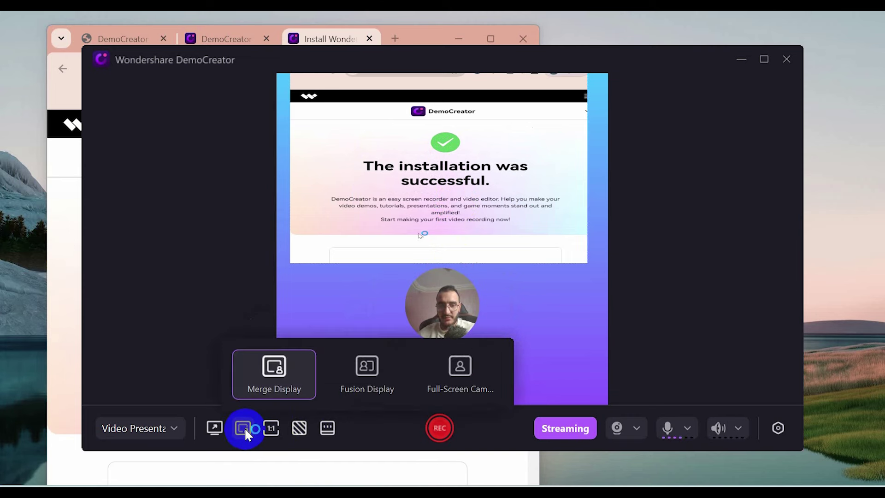
left_click(270, 428)
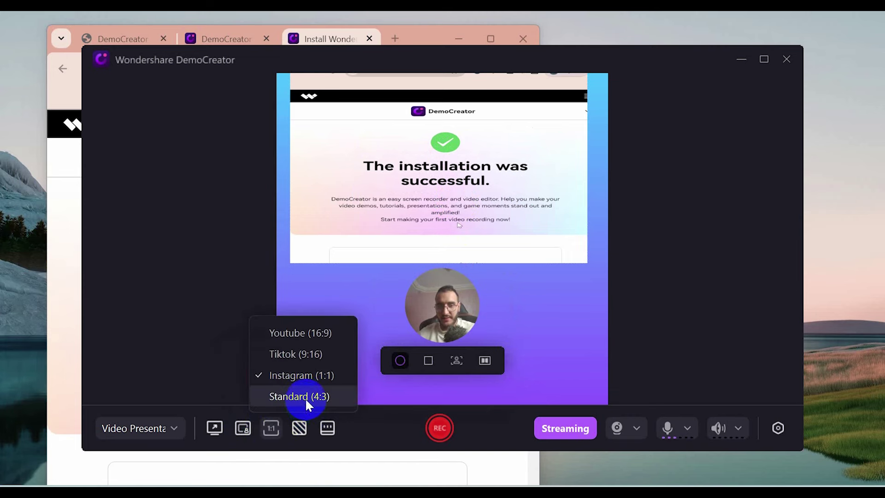
left_click(305, 397)
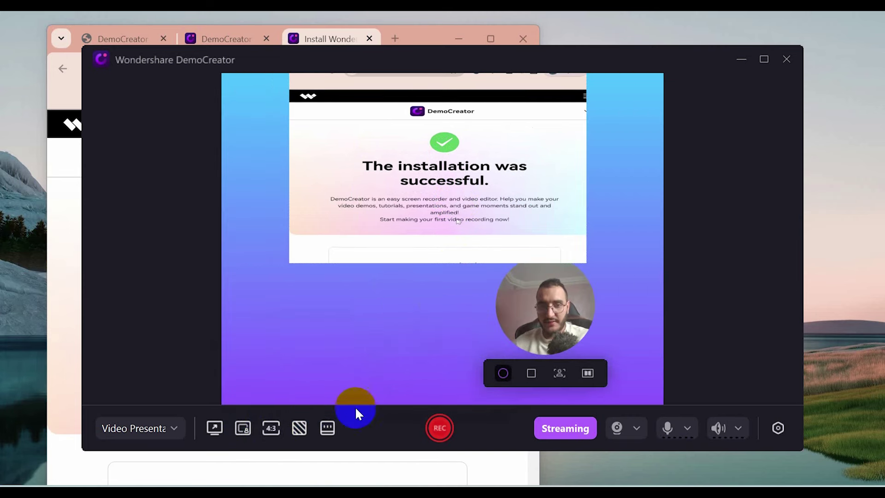
- Set the canvas aspect ratio to Youtube (16:9) and arrange the shared Chrome view left of the camera circle
left_click(270, 428)
left_click(310, 334)
left_click_drag(429, 137, 337, 222)
left_click_drag(607, 282, 586, 224)
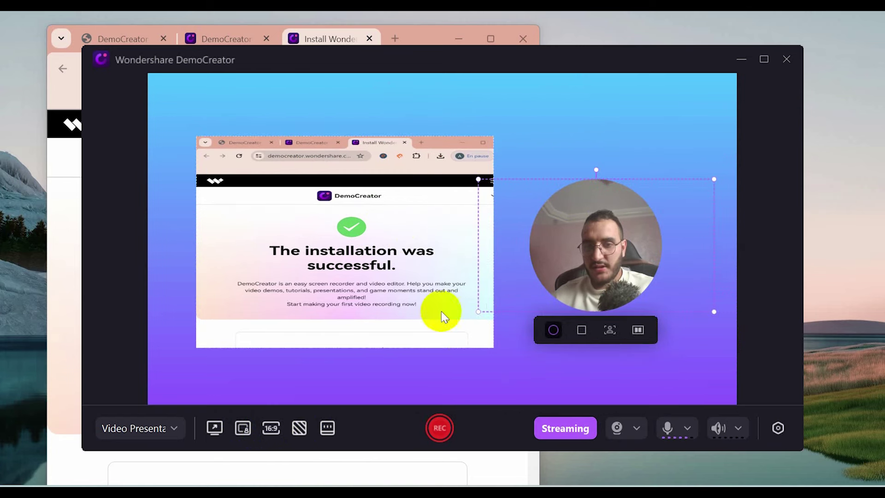
- Enlarge the shared Chrome view and position it near the canvas's left edge, clear of the camera circle
left_click(451, 430)
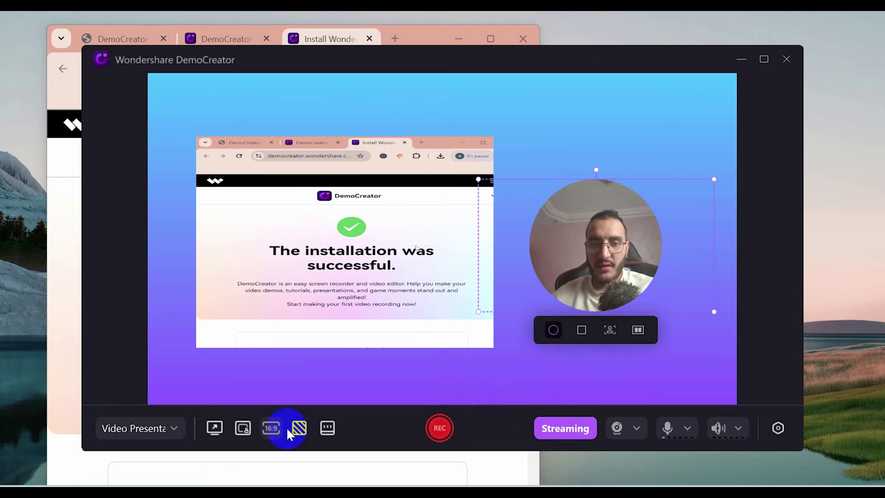
left_click_drag(425, 233, 212, 219)
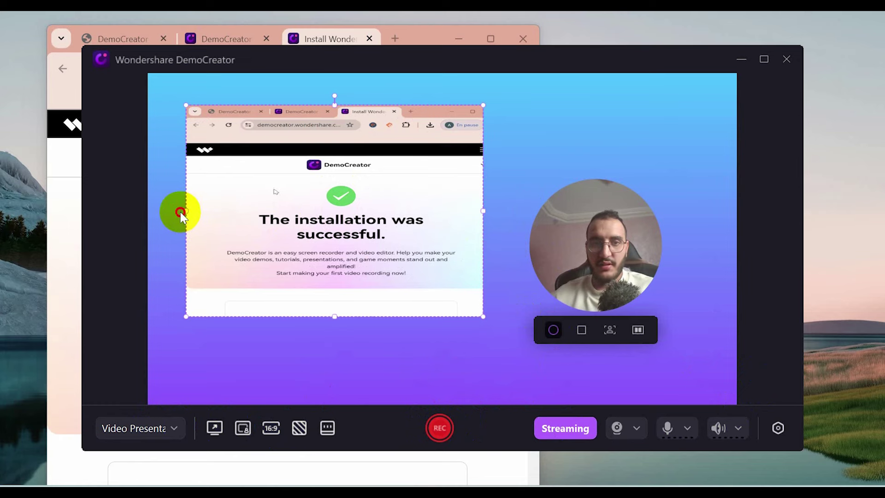
left_click_drag(302, 198, 409, 140)
left_click_drag(500, 131, 428, 170)
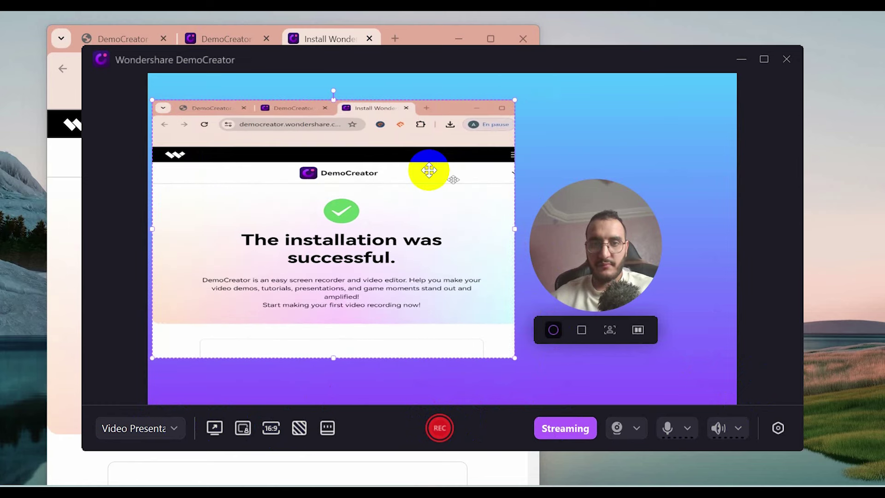
- Record a clip of the Video Presentation layout for about 26 seconds, stop recording, and dismiss the editor's guide tips
left_click(440, 428)
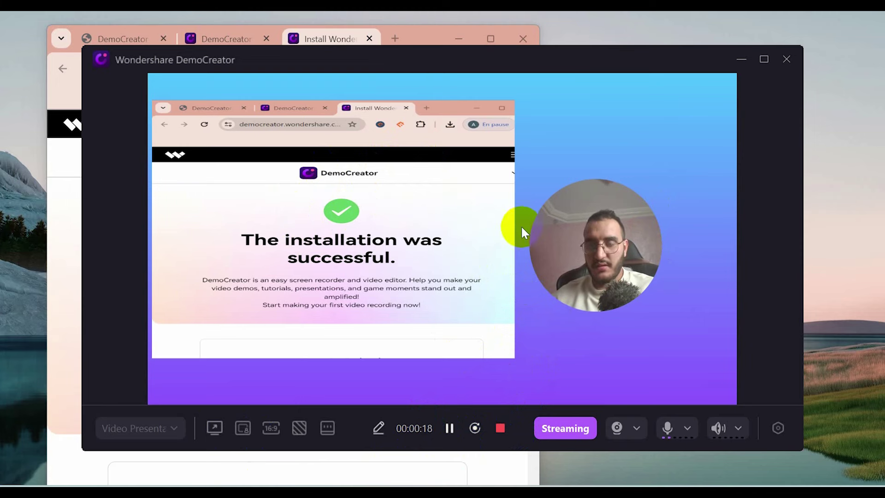
key("F10")
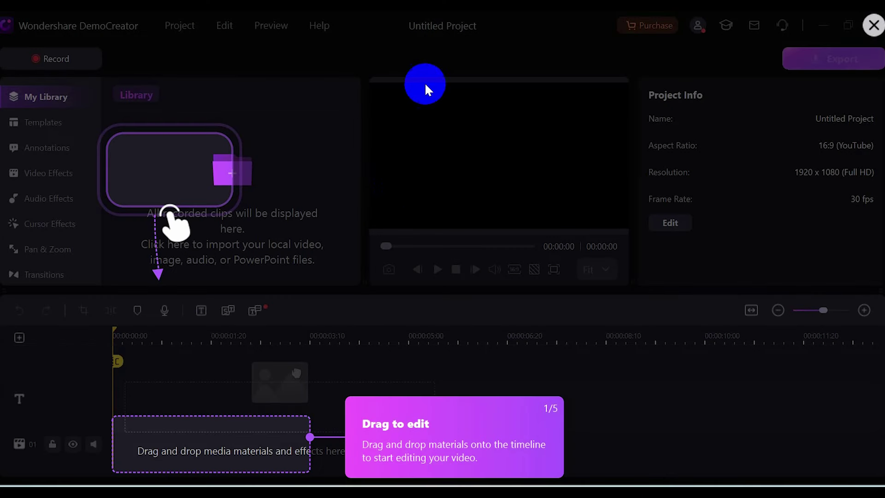
left_click(365, 409)
left_click(873, 25)
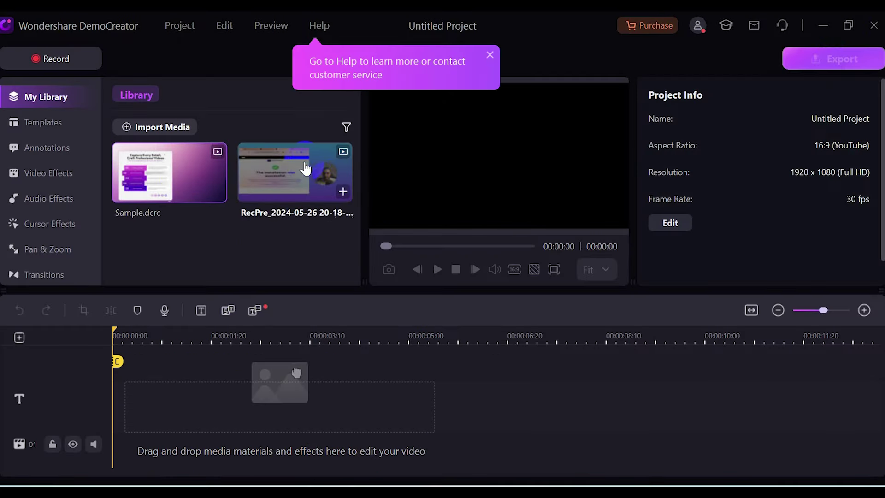
left_click(489, 55)
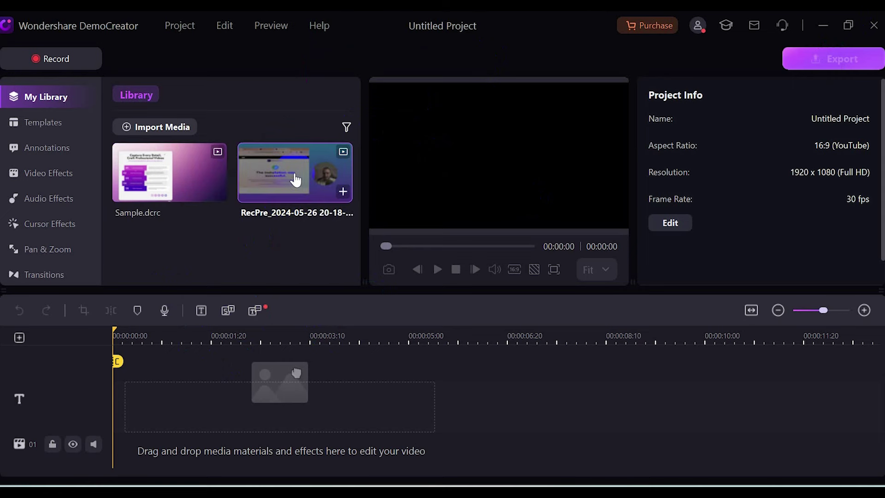
- Place the Video Presentation recording at the start of track 01 and play it back from about 2 seconds
left_click_drag(274, 187, 150, 379)
left_click_drag(325, 434, 262, 427)
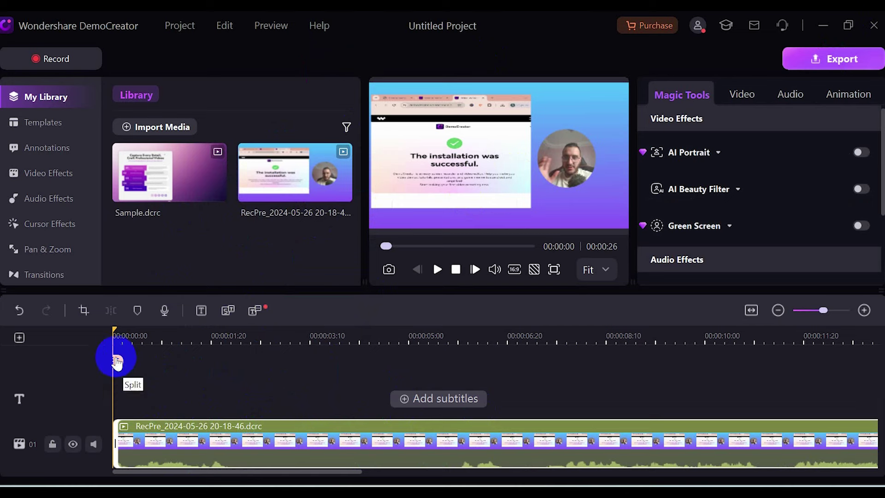
left_click_drag(117, 364, 281, 364)
left_click(449, 443)
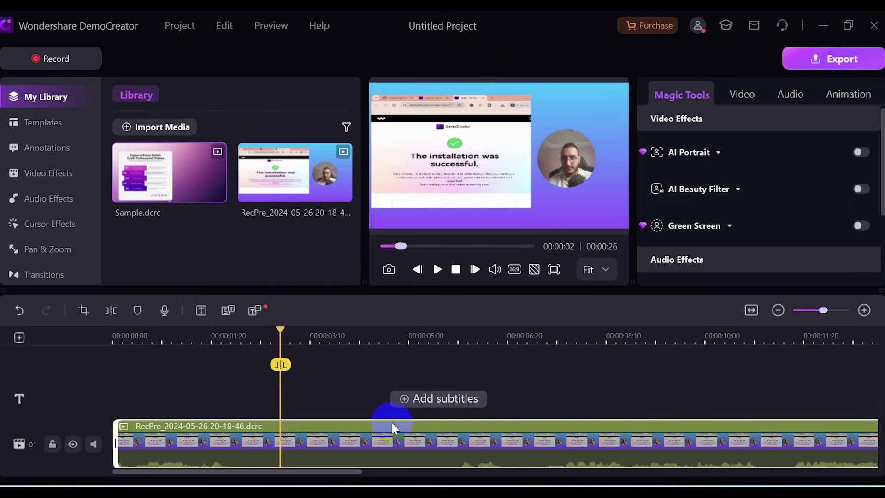
left_click(438, 270)
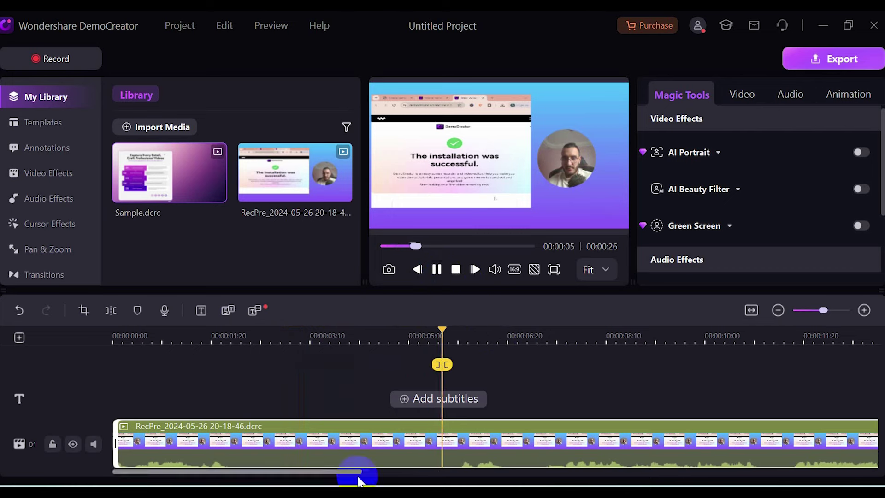
left_click(438, 271)
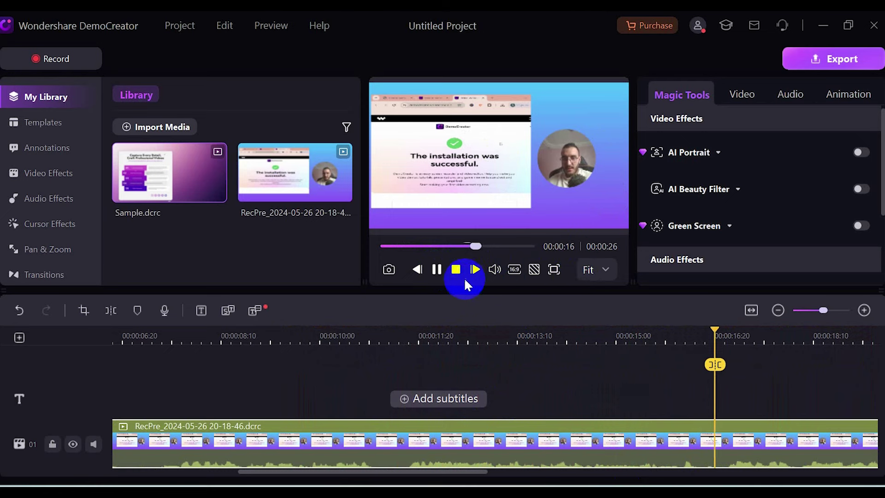
left_click(437, 269)
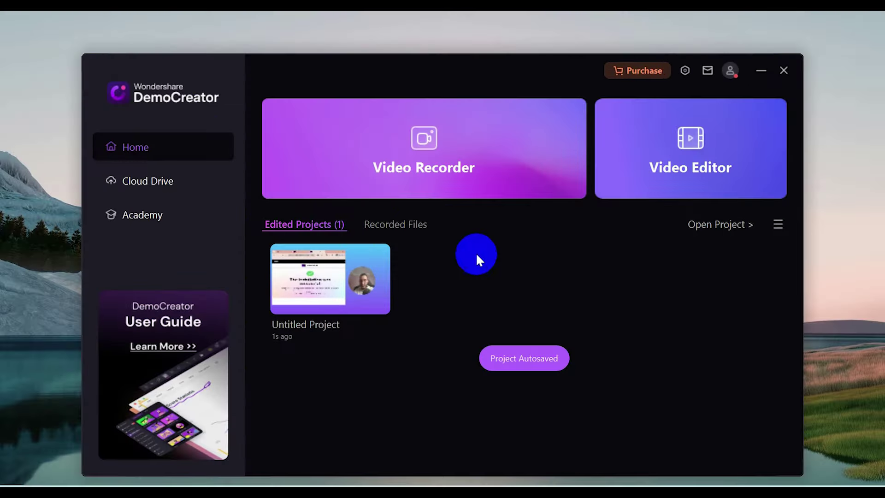
- Start a Screen & Camera recording setup, try the Instagram (1:1) capture area, and set it to Youtube (16:9)
left_click(443, 135)
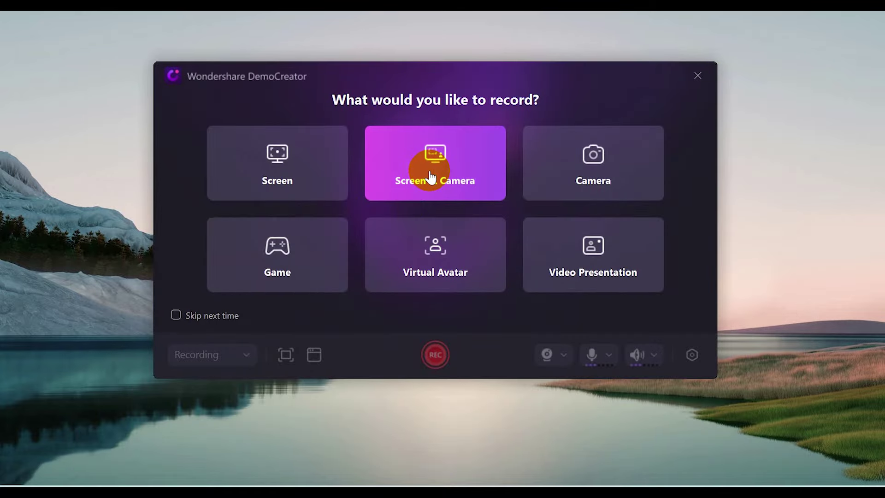
left_click(431, 174)
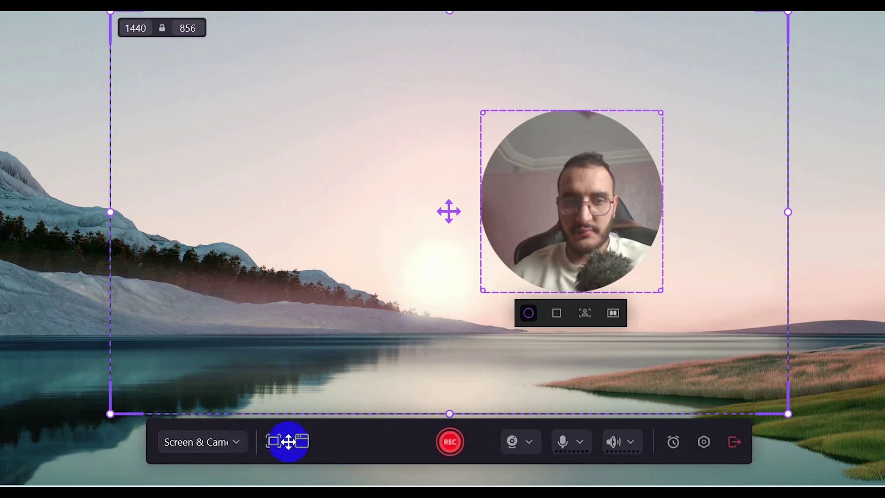
left_click(274, 441)
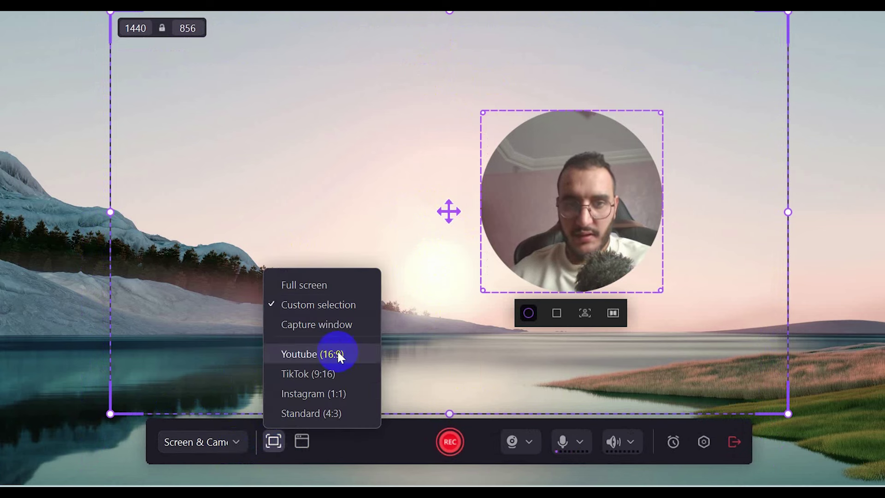
left_click(317, 392)
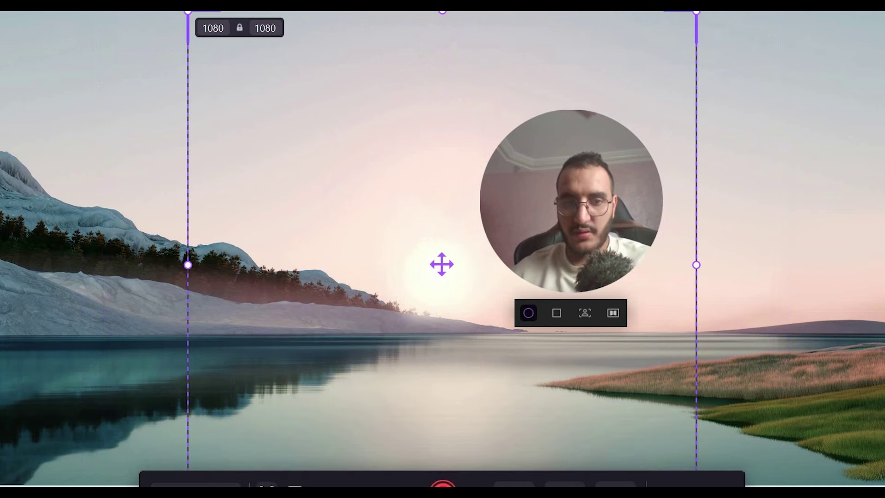
left_click(267, 485)
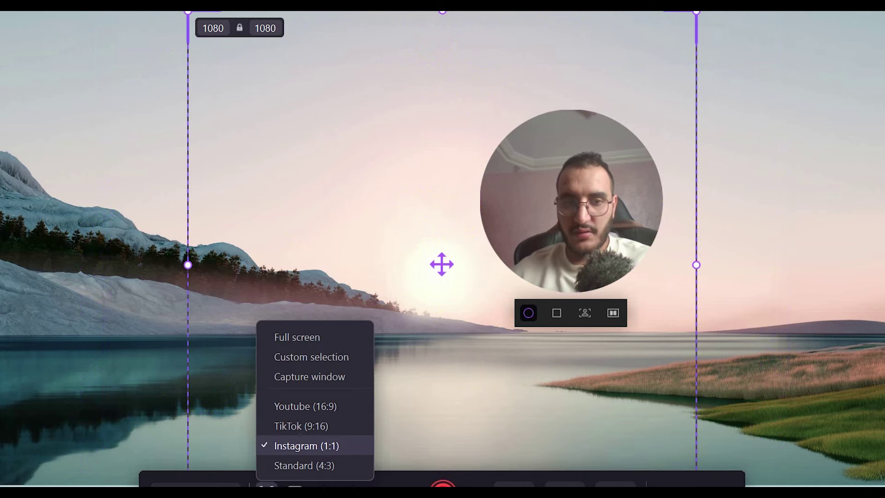
left_click(329, 406)
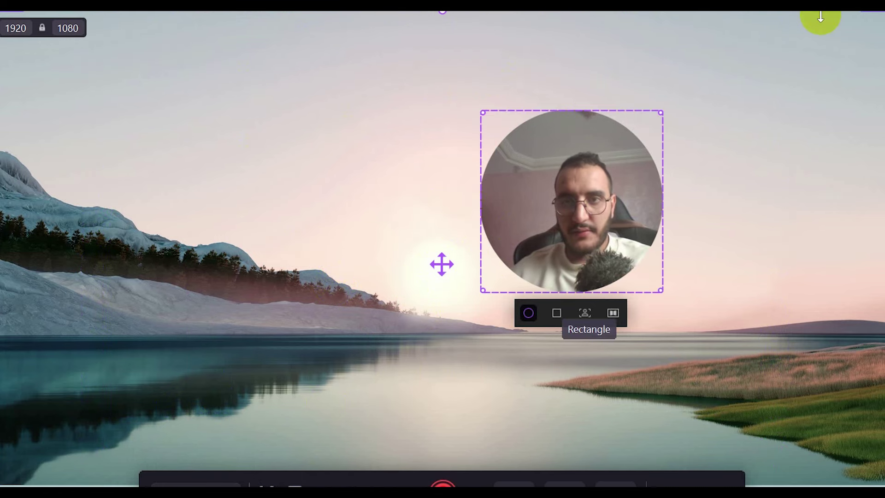
- Shrink the capture area to 1396 x 784, move it near the middle of the desktop, and shift the camera circle slightly inside it
left_click_drag(873, 11, 564, 249)
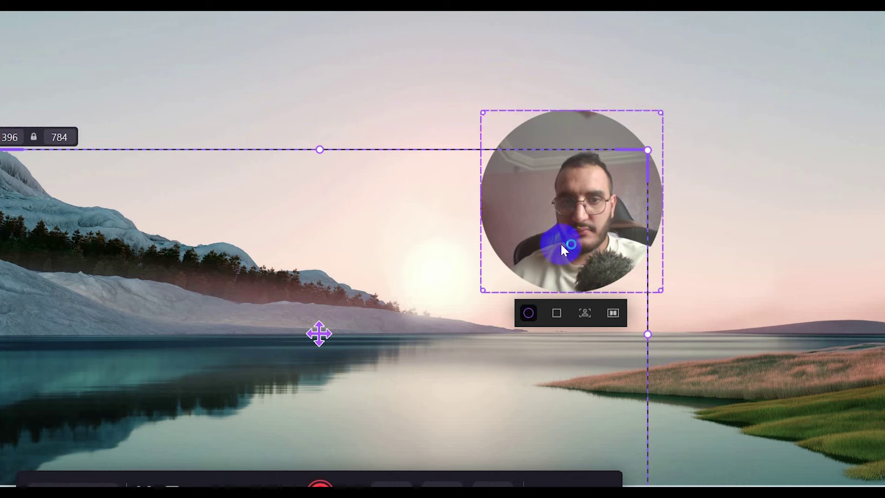
left_click_drag(318, 334, 430, 237)
left_click_drag(538, 261, 593, 212)
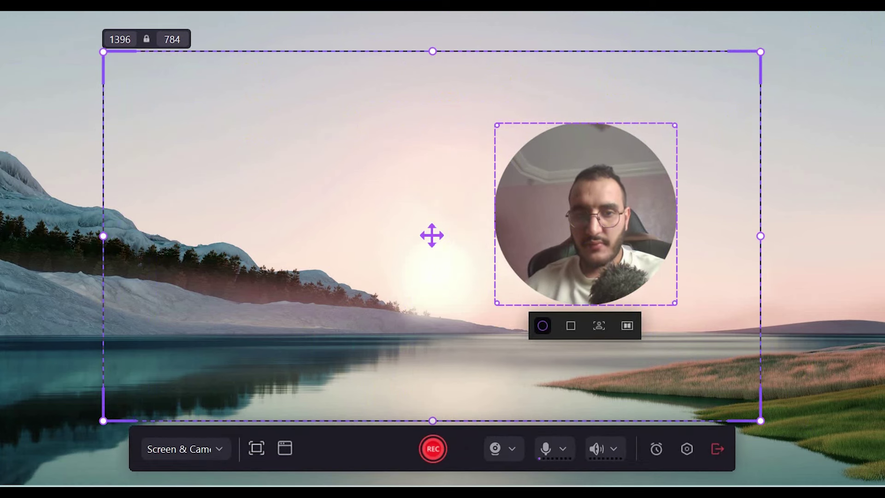
- Record the screen and camera with the multitrack recording and editing setting, and stop the recording
left_click(433, 449)
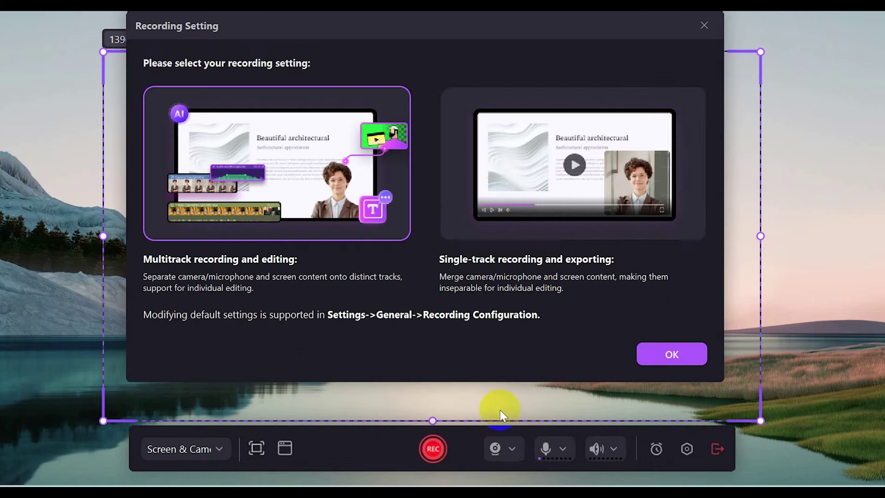
left_click(667, 356)
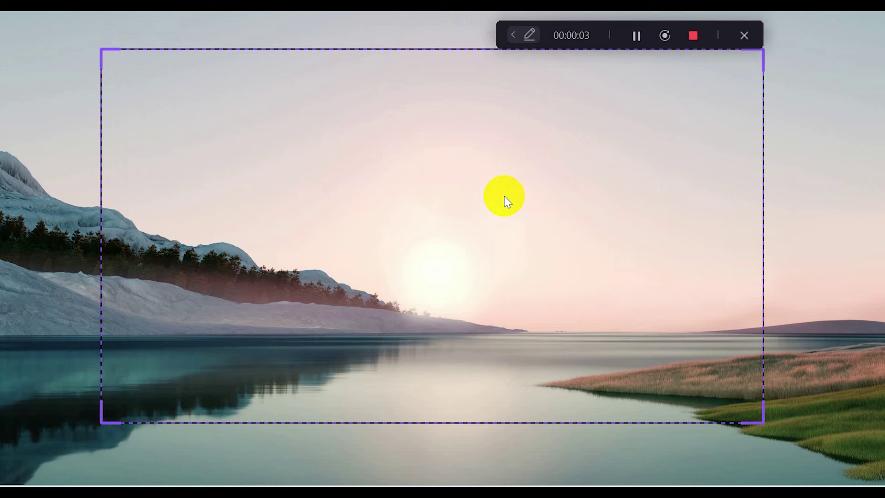
left_click(551, 52)
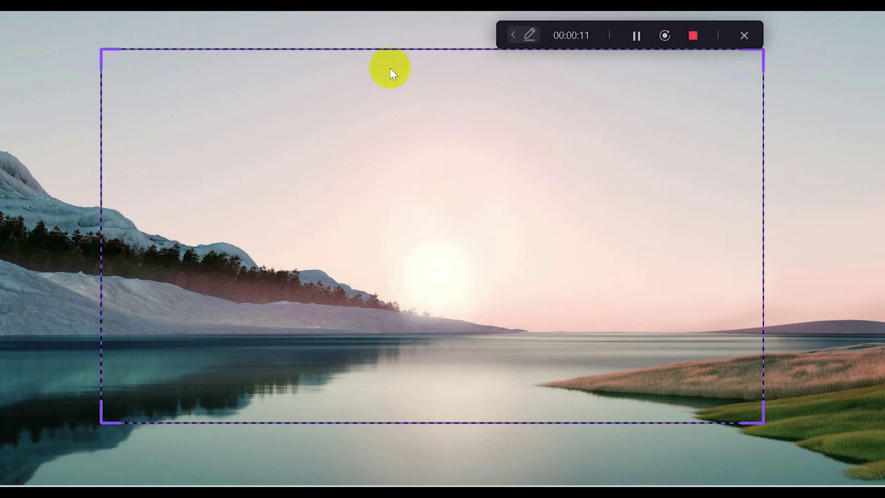
left_click(378, 323)
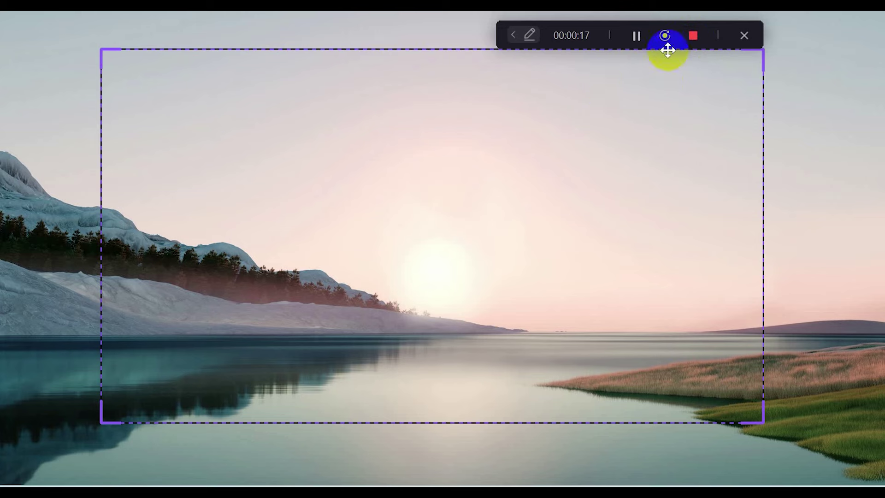
left_click(692, 35)
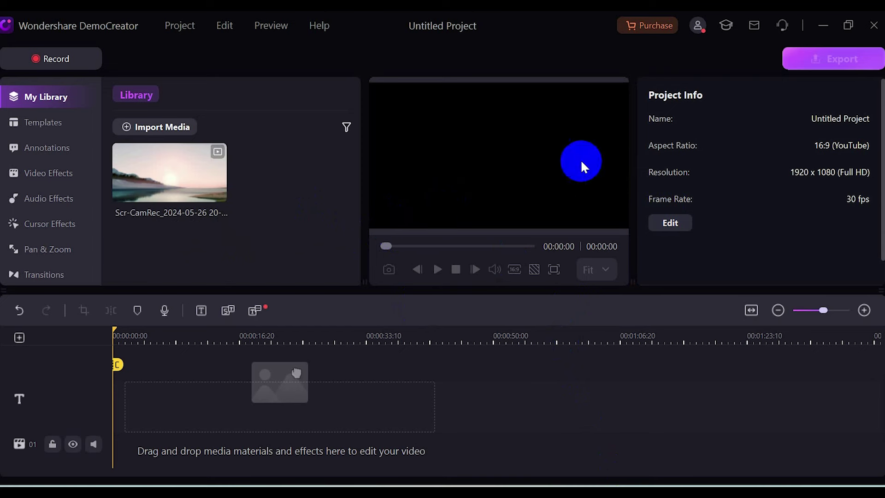
- Add the Screen & Camera recording to the timeline and enlarge the timeline area to show all three tracks
mouse_move(212, 202)
left_click_drag(182, 186, 143, 388)
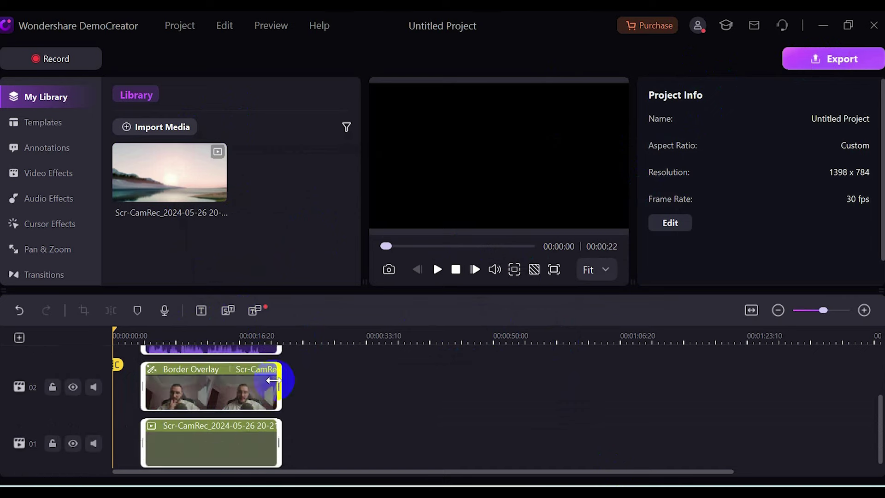
left_click_drag(340, 292, 346, 248)
left_click(243, 344)
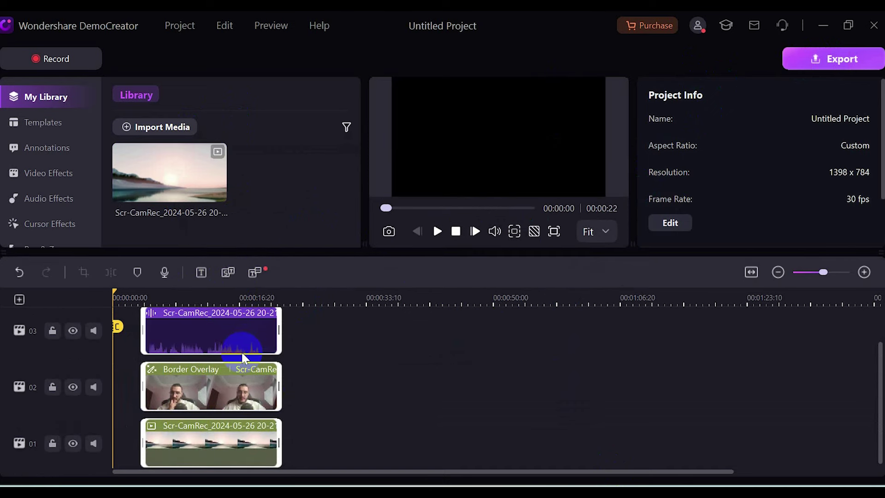
- Inspect the settings offered for the separate audio, camera and screen clips of the recording
left_click(227, 334)
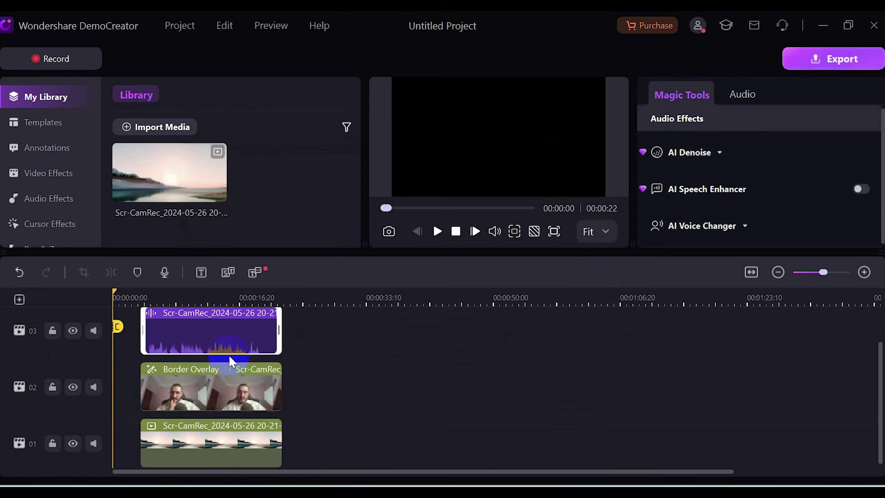
left_click(225, 390)
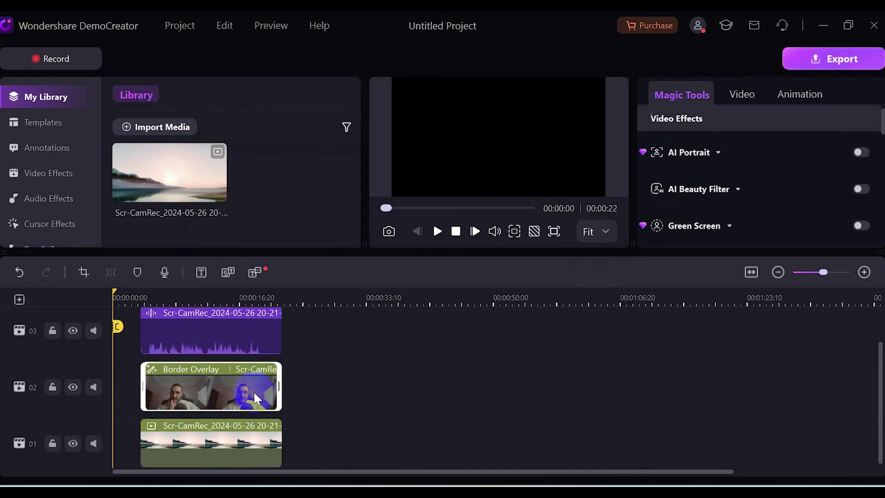
left_click(224, 443)
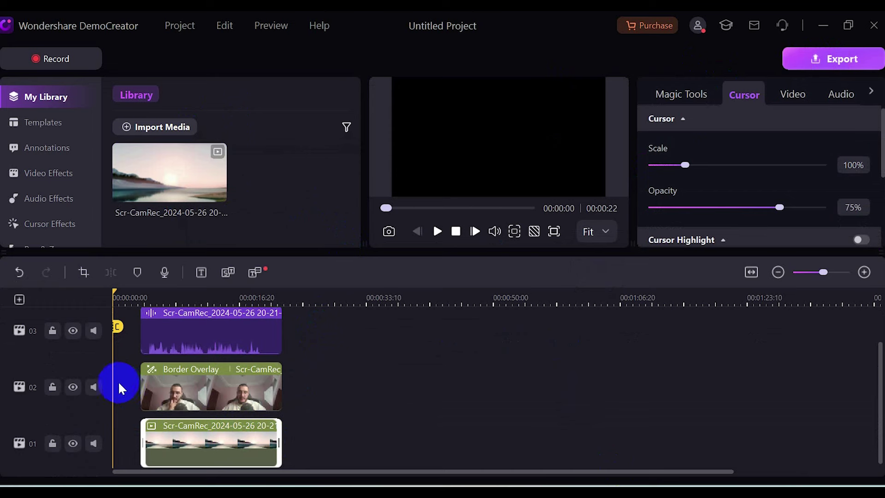
- At about 12 seconds, make the camera overlay slightly smaller and place it in the upper-right corner of the video frame
left_click(118, 302)
left_click_drag(119, 300, 203, 296)
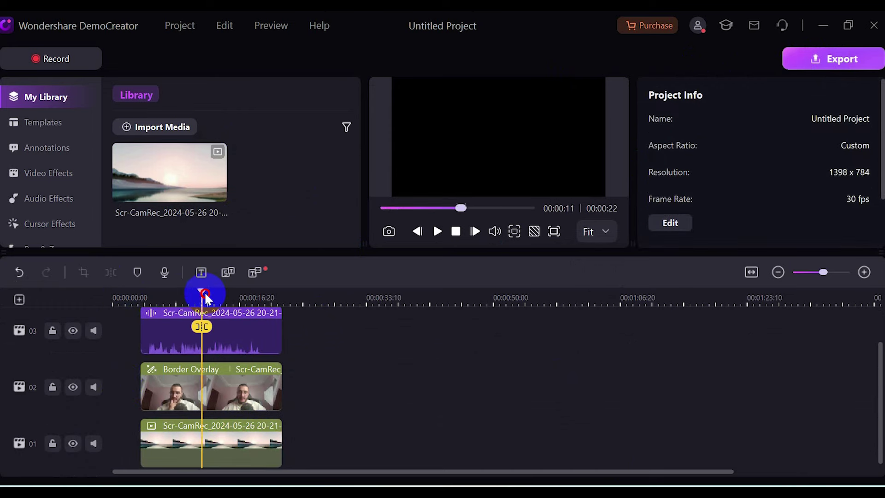
left_click(232, 388)
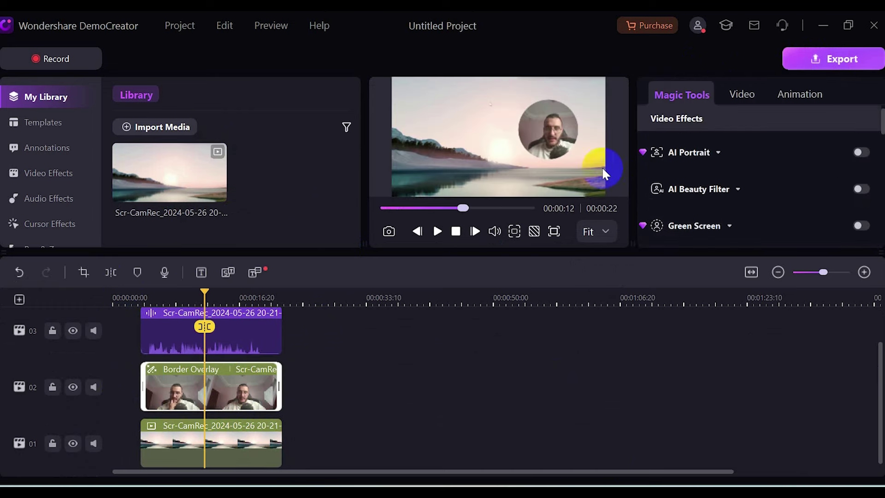
left_click(565, 131)
left_click_drag(553, 129, 501, 139)
left_click_drag(445, 167, 438, 168)
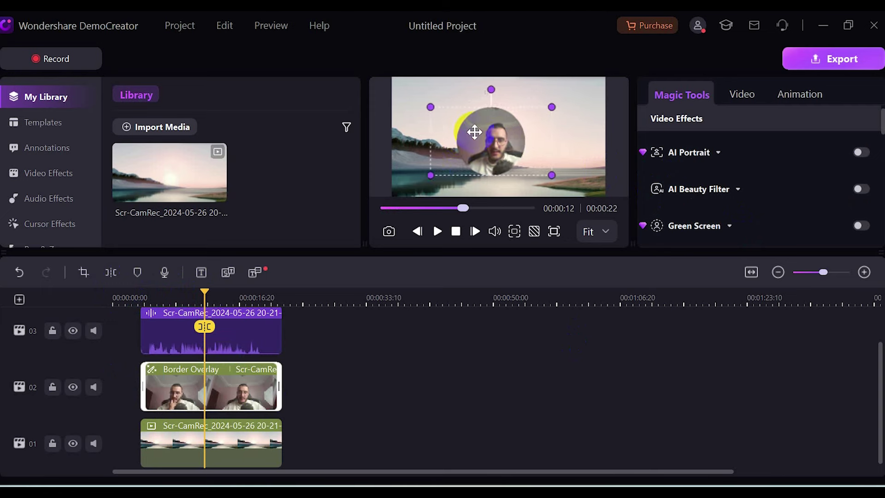
left_click_drag(474, 134, 510, 129)
left_click_drag(555, 99, 587, 98)
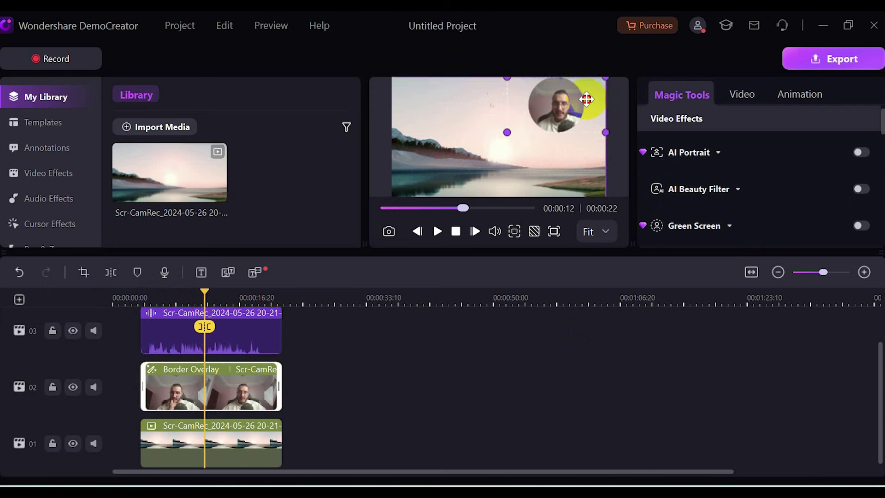
- Check the screen clip's cursor highlight settings and expand the AI Voice Changer options for the audio clip
left_click(209, 447)
left_click_drag(489, 152, 475, 141)
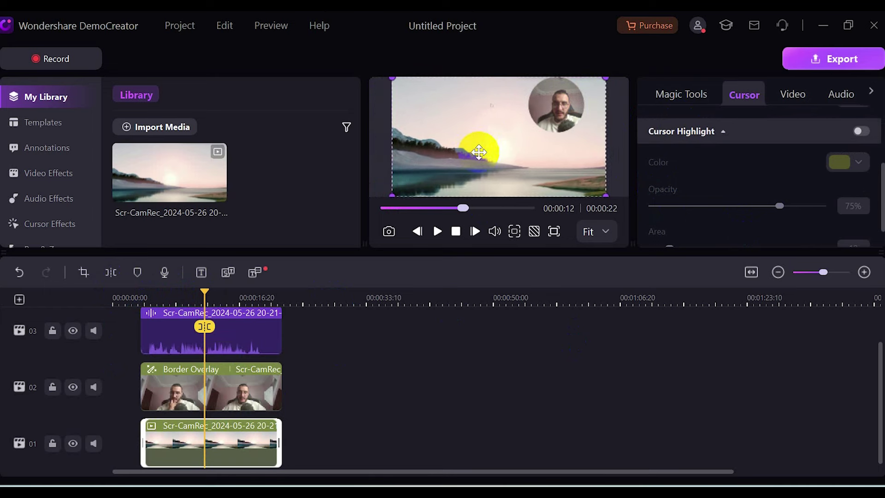
left_click(236, 352)
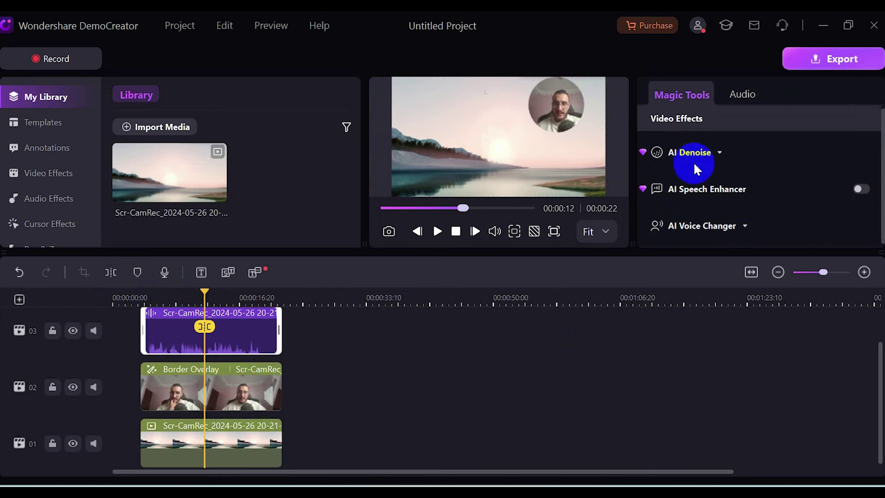
scroll(723, 158, "down", 1)
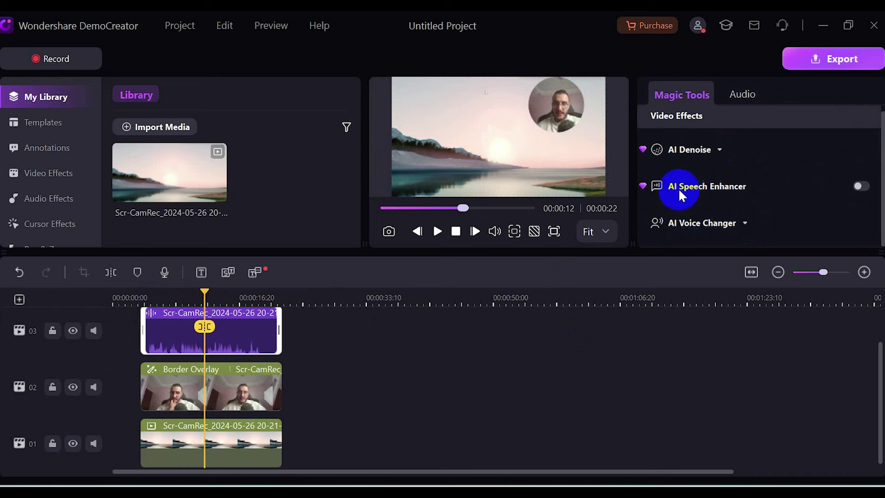
left_click(696, 223)
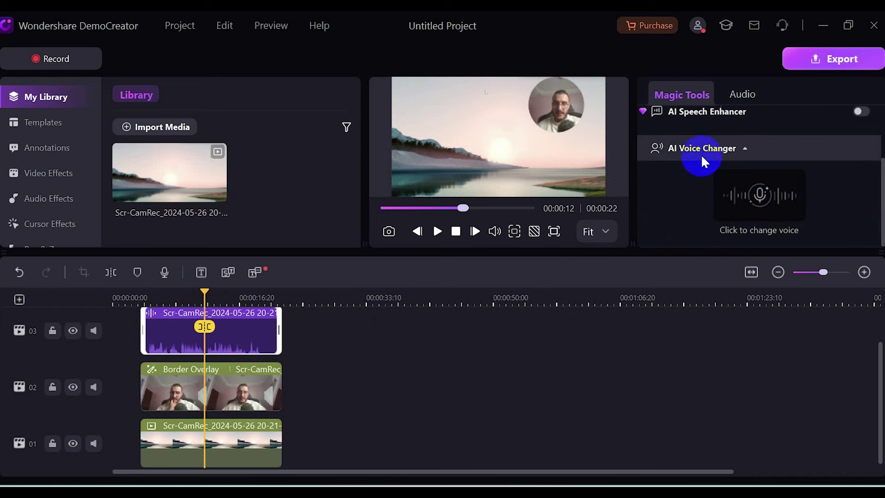
- Move the camera overlay on the second track to the lower-right corner of the video frame
scroll(694, 171, "up", 2)
left_click(230, 406)
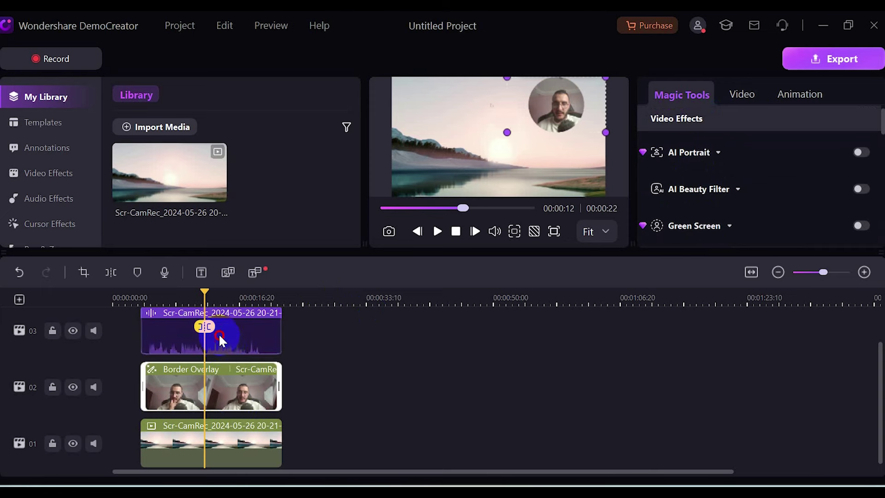
left_click(219, 396)
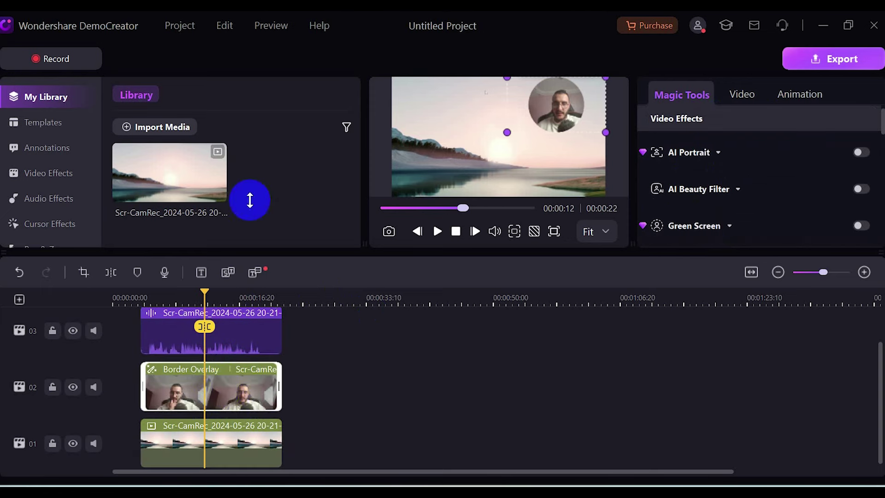
left_click_drag(545, 105, 577, 164)
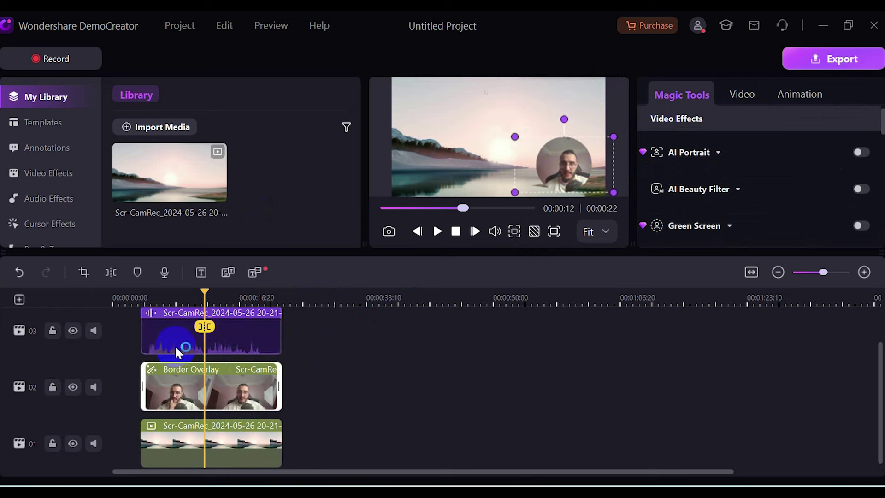
- Close the project and open the video recorder in Screen & Camera mode
left_click(874, 27)
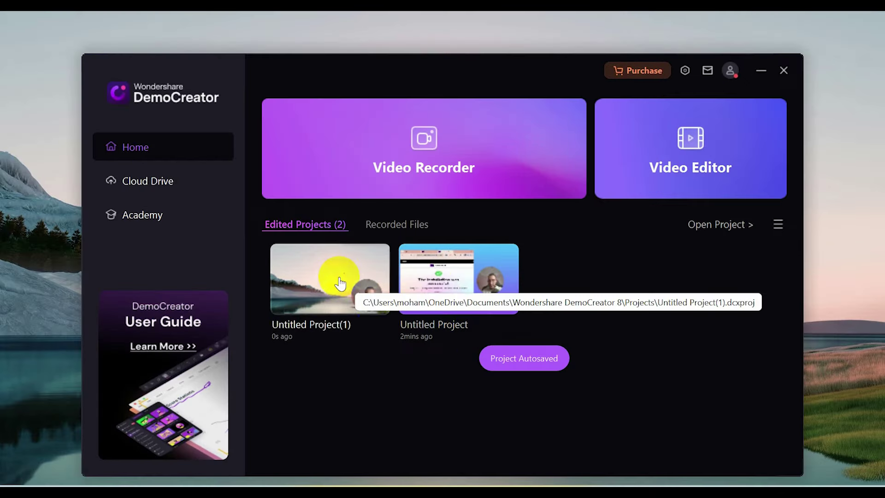
left_click(423, 158)
left_click(441, 178)
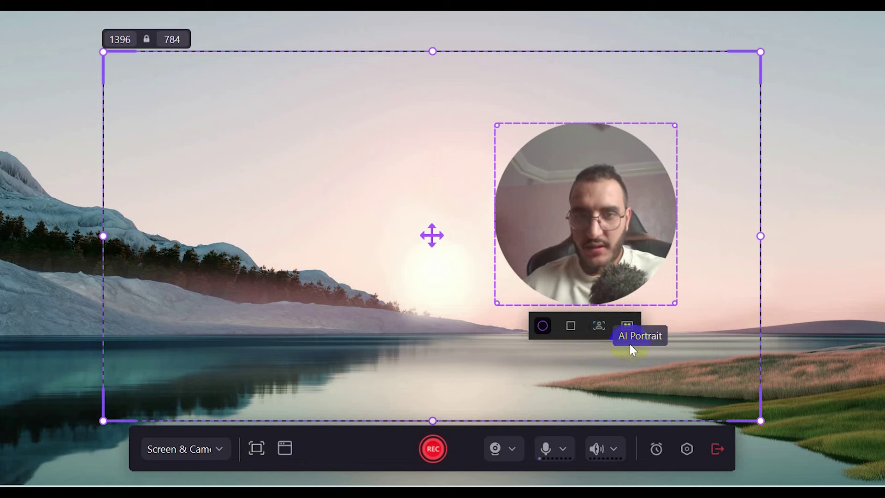
- Enable AI Portrait for the camera overlay and accept the hardware requirements notice
left_click(599, 325)
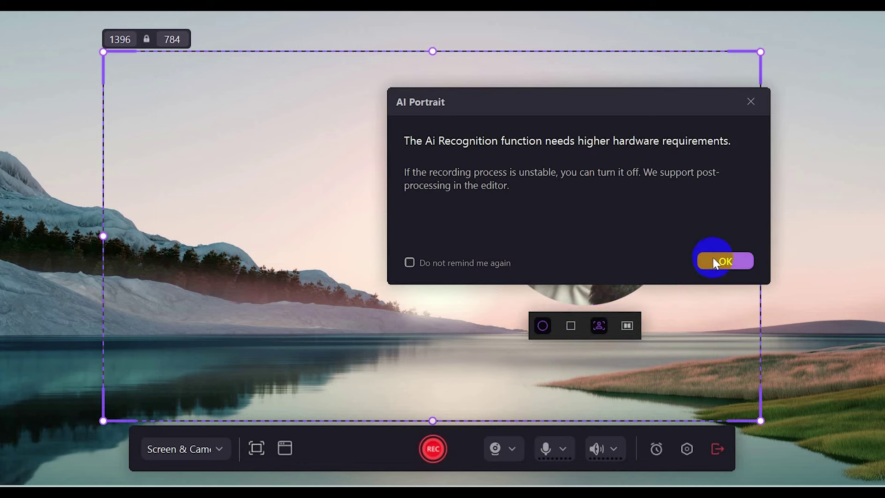
left_click(719, 259)
left_click(599, 326)
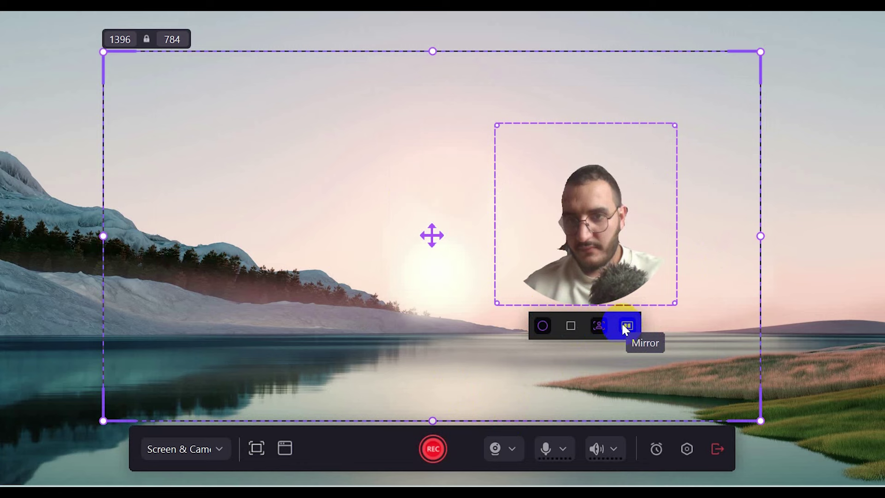
- Enlarge the camera overlay and reposition it near the upper-right area of the recording frame
left_click_drag(592, 213, 518, 204)
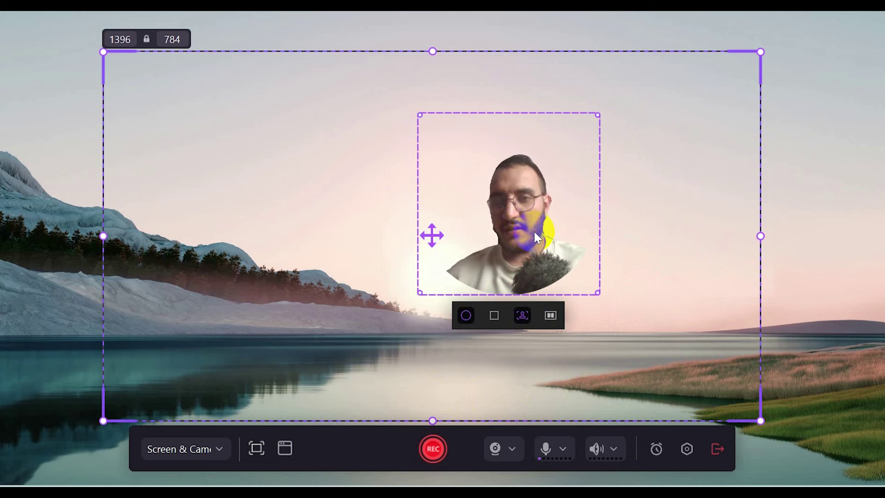
left_click_drag(520, 200, 592, 174)
left_click_drag(489, 269, 445, 316)
left_click_drag(583, 209, 606, 195)
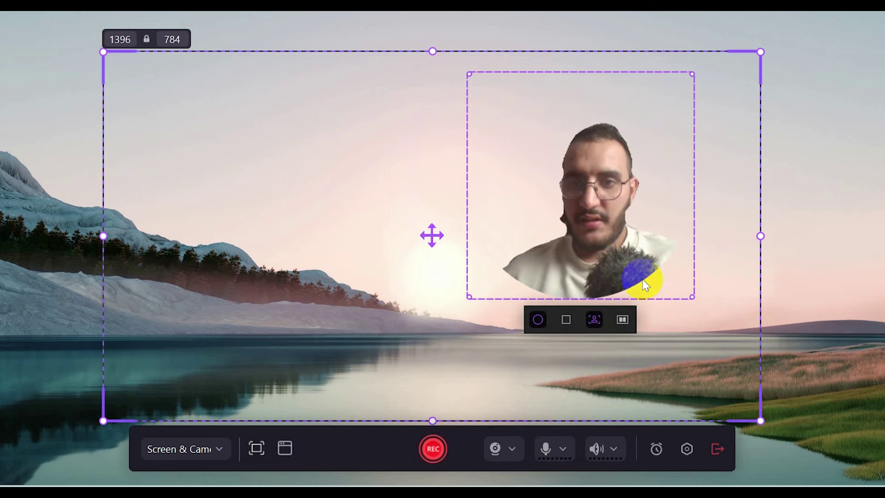
- Mirror the camera picture, make it a rectangle without AI Portrait, and move it fully inside the recording frame
left_click(620, 320)
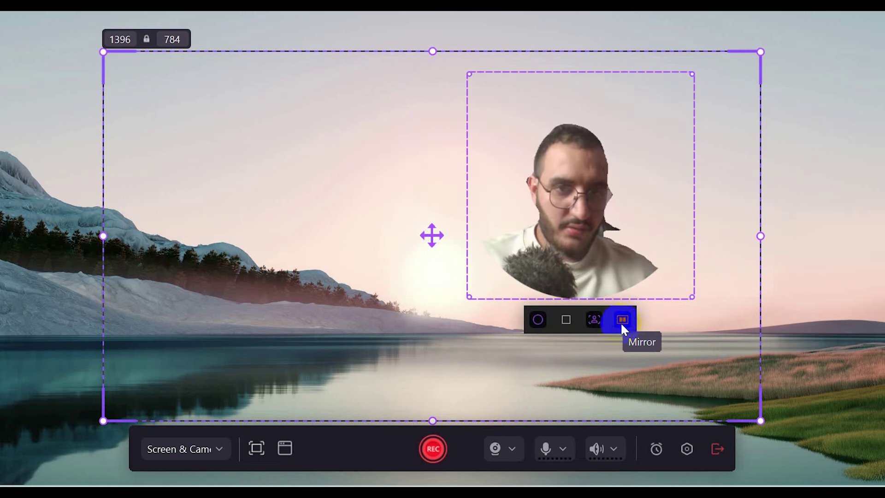
left_click(566, 319)
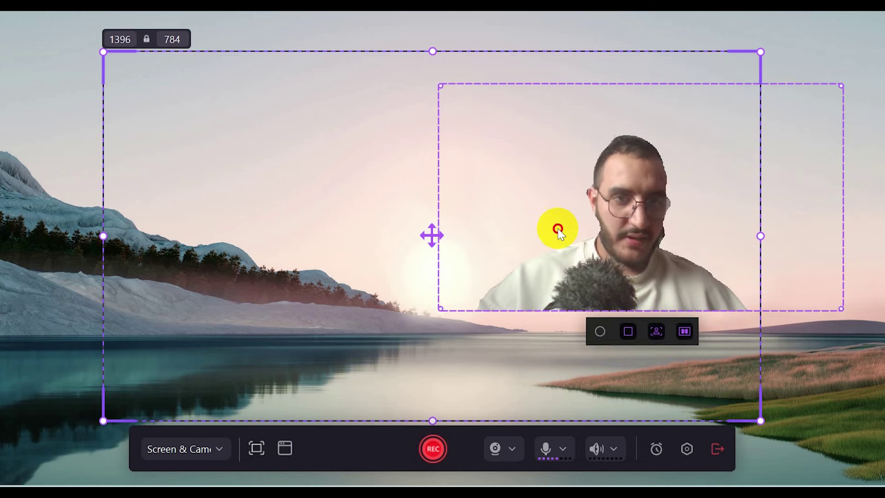
left_click_drag(558, 229, 517, 201)
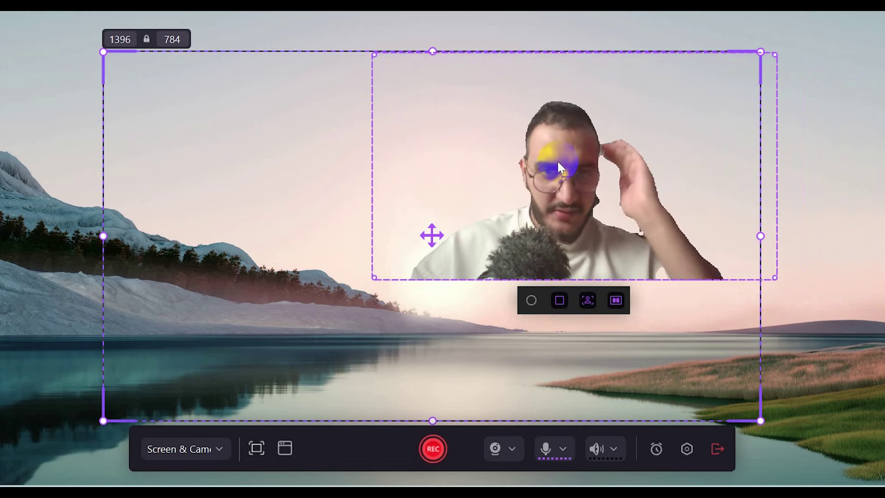
left_click(583, 300)
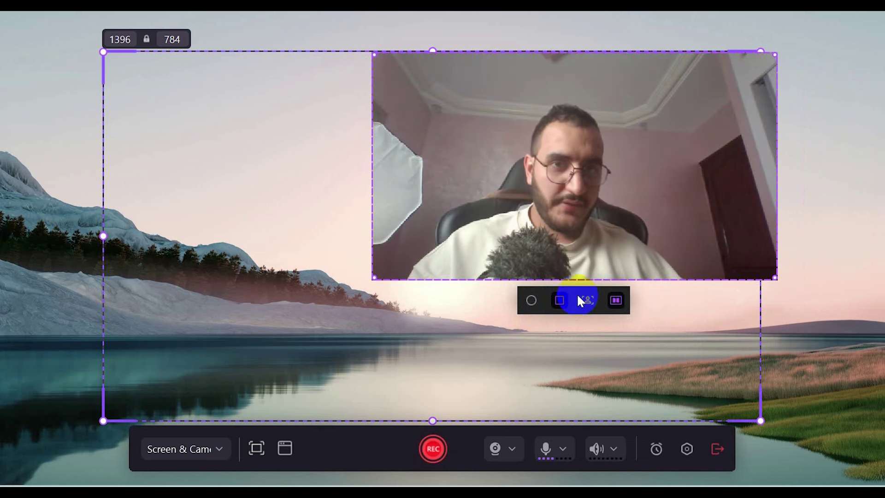
left_click_drag(573, 154, 555, 154)
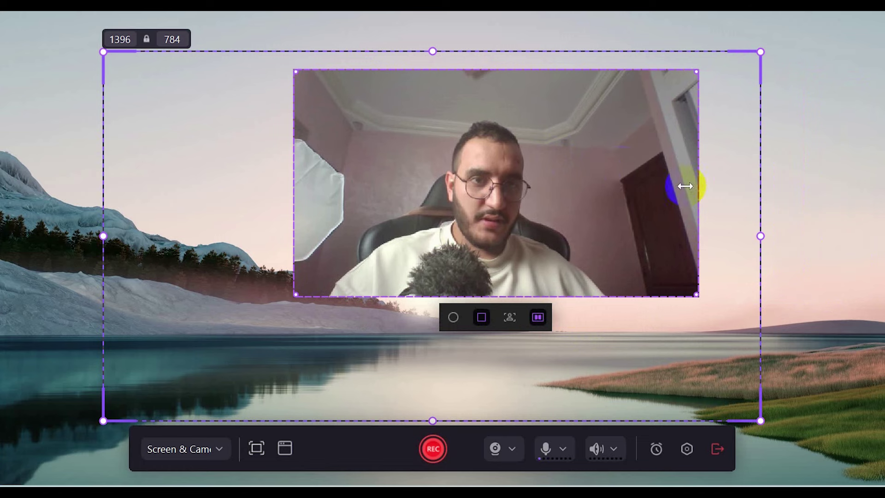
- Turn AI Portrait back on, make the camera overlay circular, and move it to the upper-right part of the recording frame
left_click(509, 317)
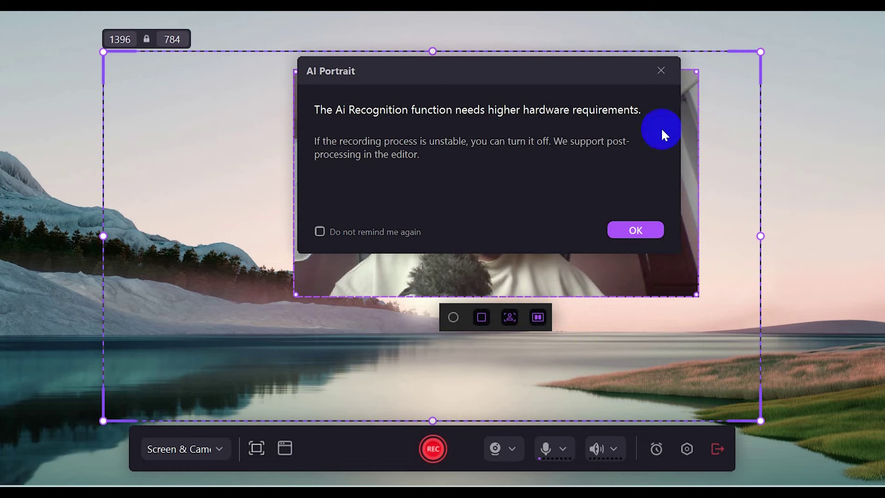
left_click(661, 70)
left_click(452, 317)
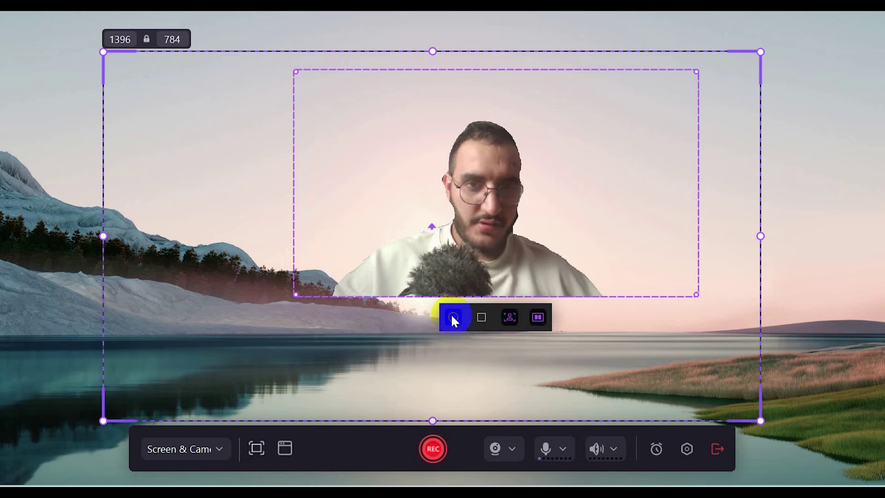
left_click_drag(478, 176, 614, 170)
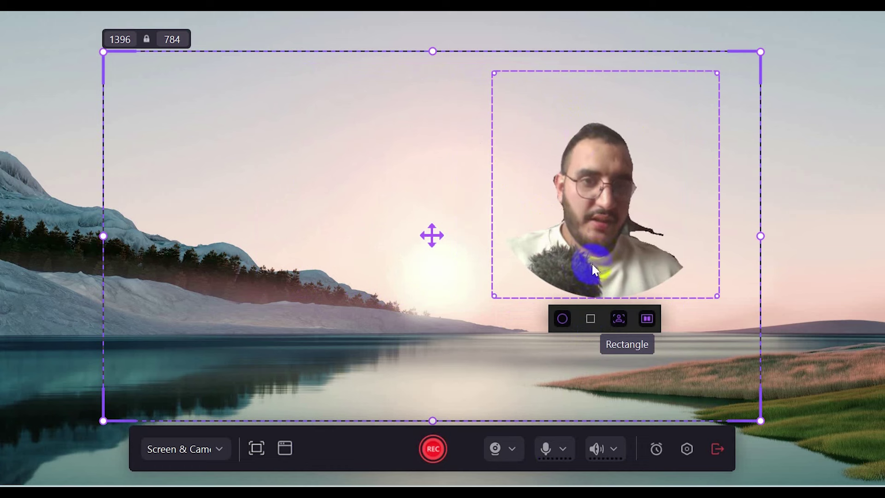
- Record a Screen & Camera clip of about seven seconds, stop it, and add the recording to the timeline
left_click(432, 449)
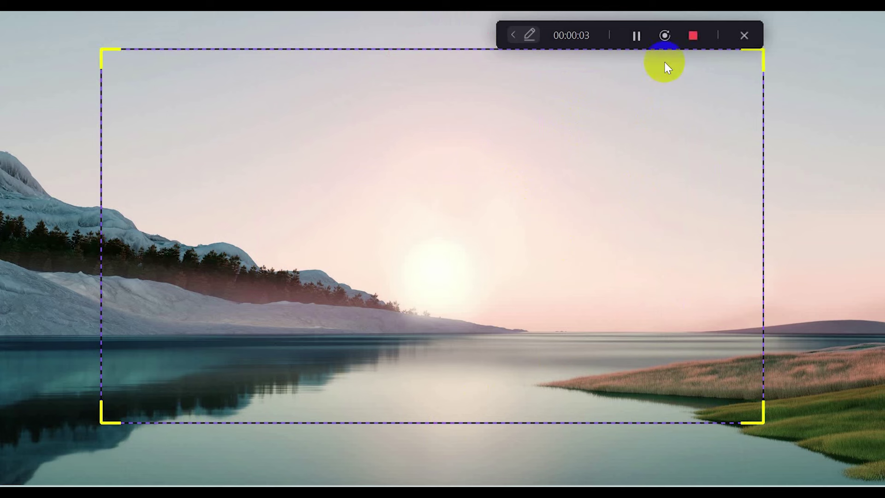
left_click(637, 36)
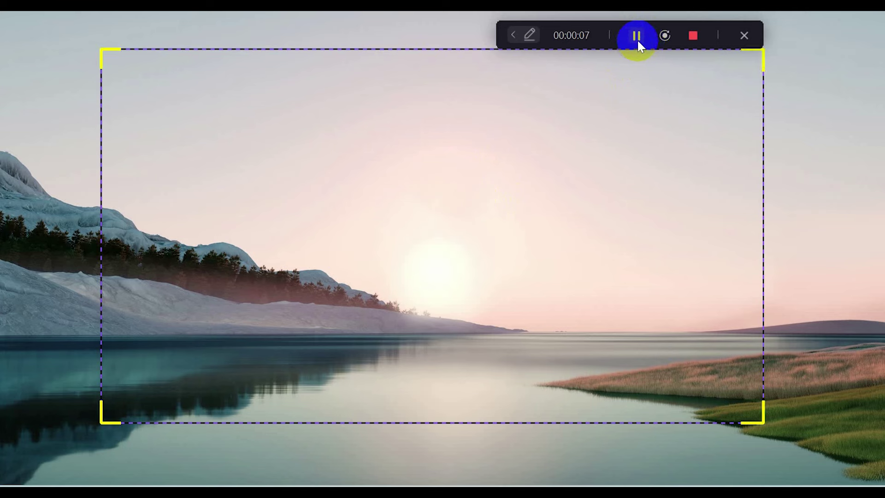
left_click(693, 36)
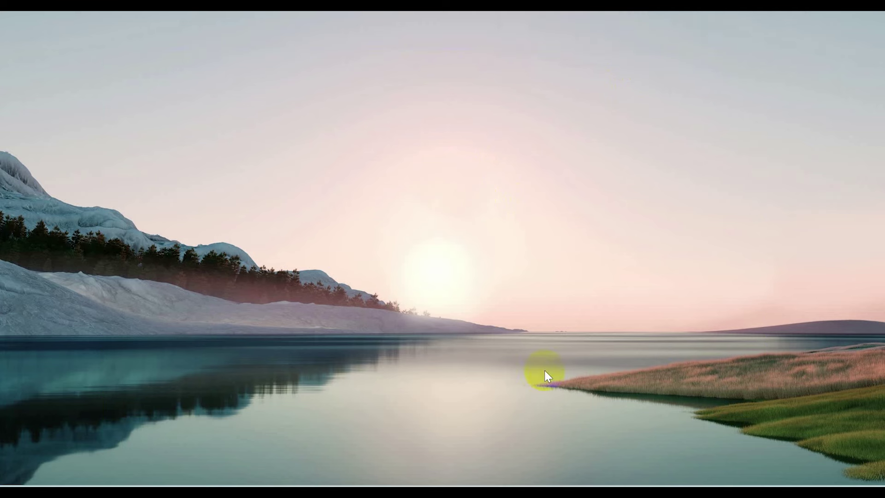
left_click(501, 290)
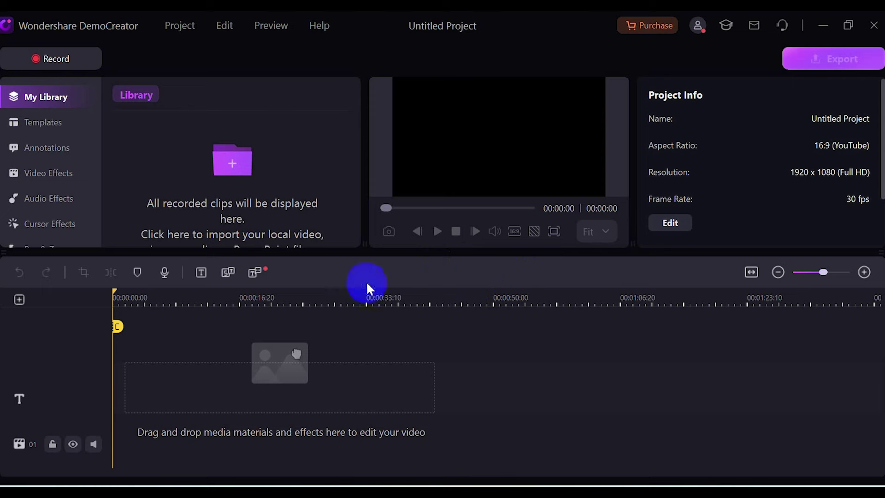
left_click_drag(175, 179, 123, 361)
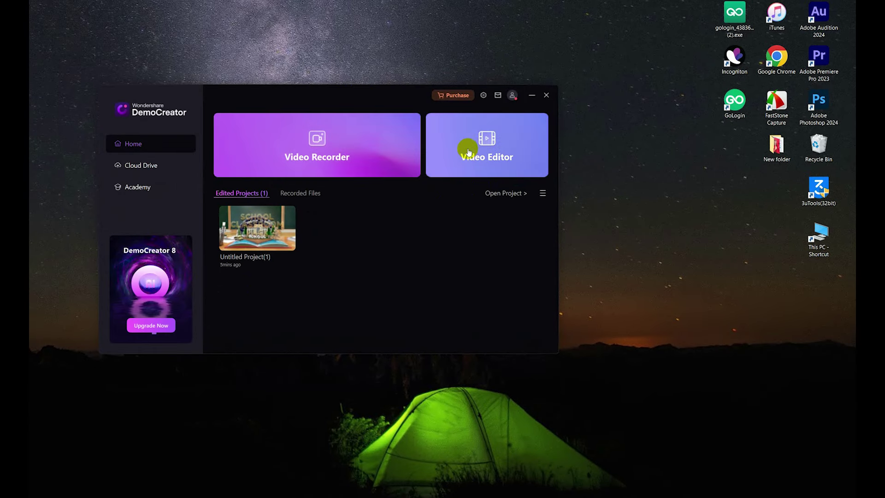
- Import the video الدرس الاول دورة بلوجر_1.mp4 into a new editing project and add it to the timeline
left_click(500, 156)
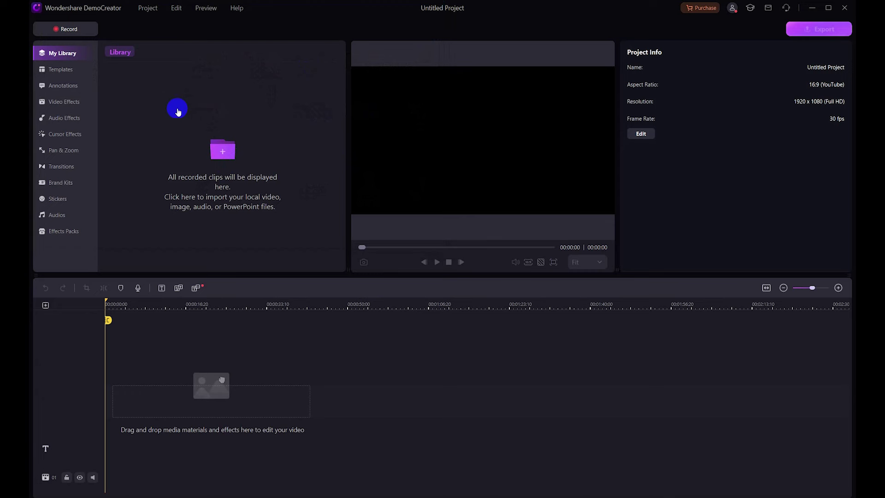
left_click(222, 153)
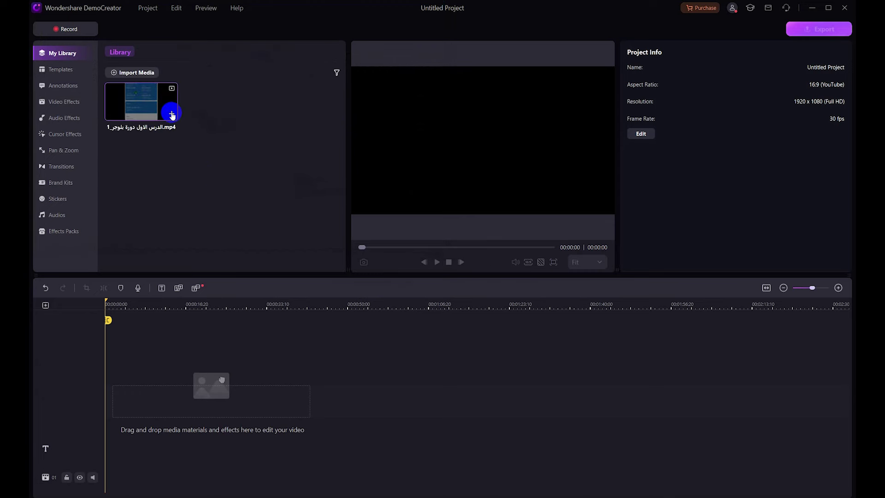
left_click(171, 113)
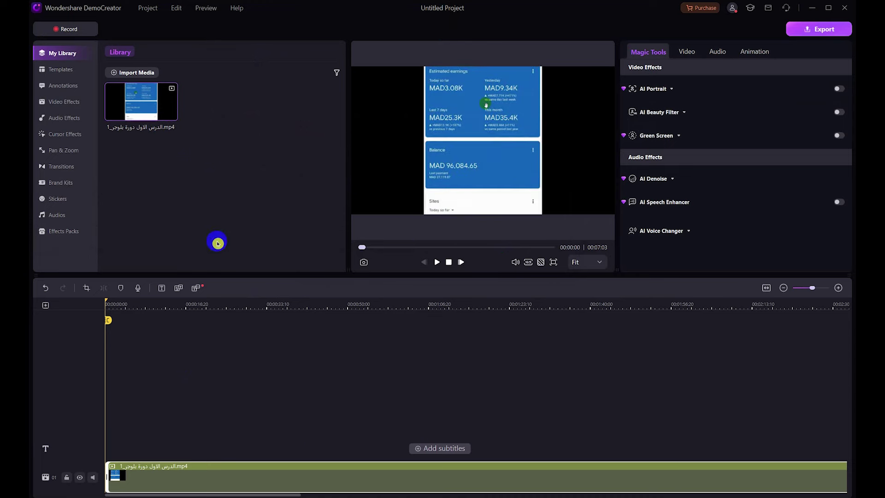
left_click_drag(261, 273, 263, 293)
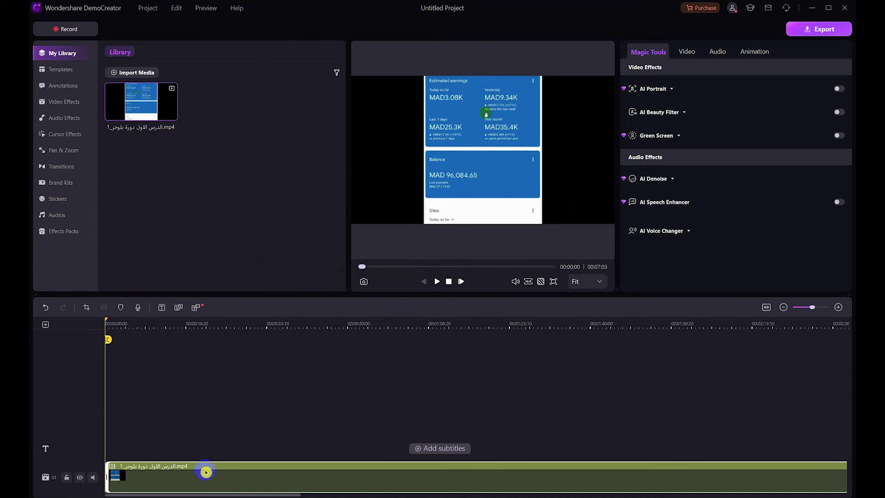
- Split the video clip on the timeline at about 11 seconds and again at about 22 seconds
left_click(247, 474)
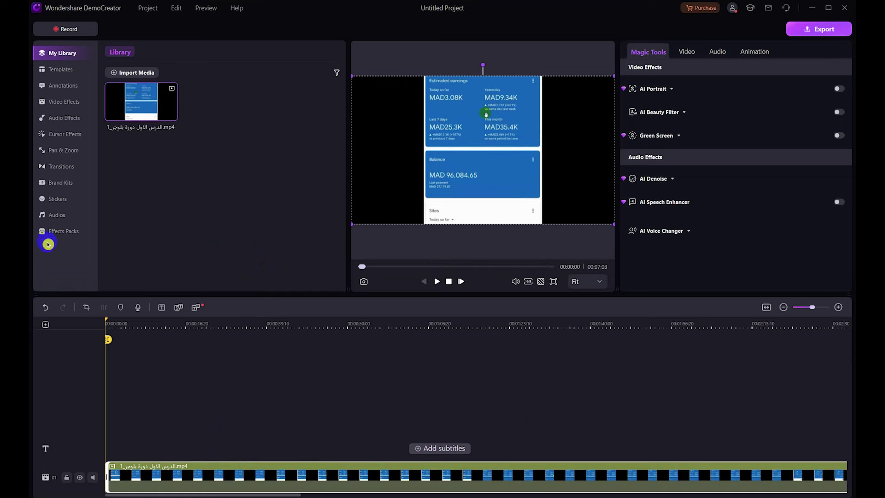
left_click(247, 482)
left_click(170, 374)
left_click_drag(106, 320, 161, 330)
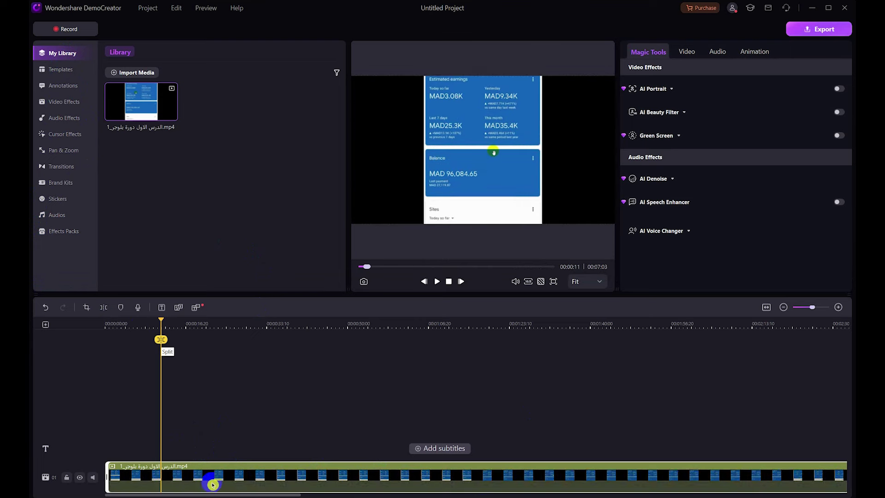
left_click(162, 335)
left_click_drag(163, 323, 214, 322)
left_click(191, 480)
left_click(214, 340)
- Delete the segment between the two splits and move the remaining clip back to close the gap
left_click(191, 476)
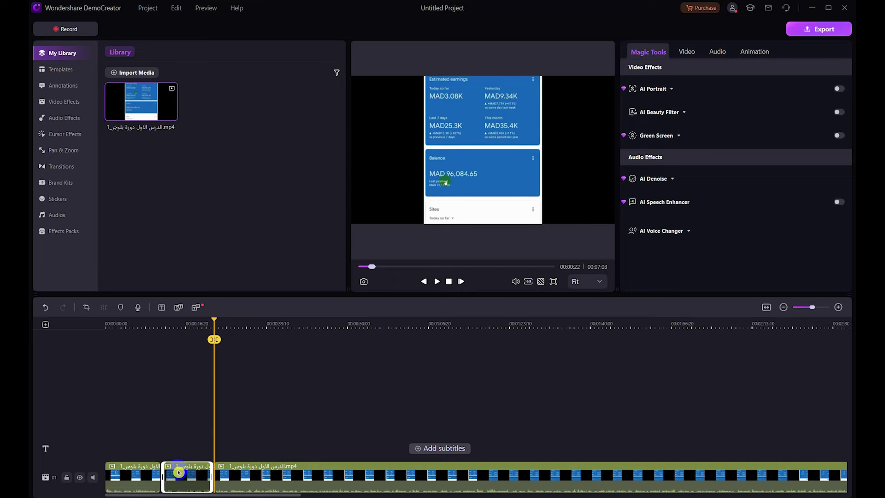
key("Delete")
left_click(254, 476)
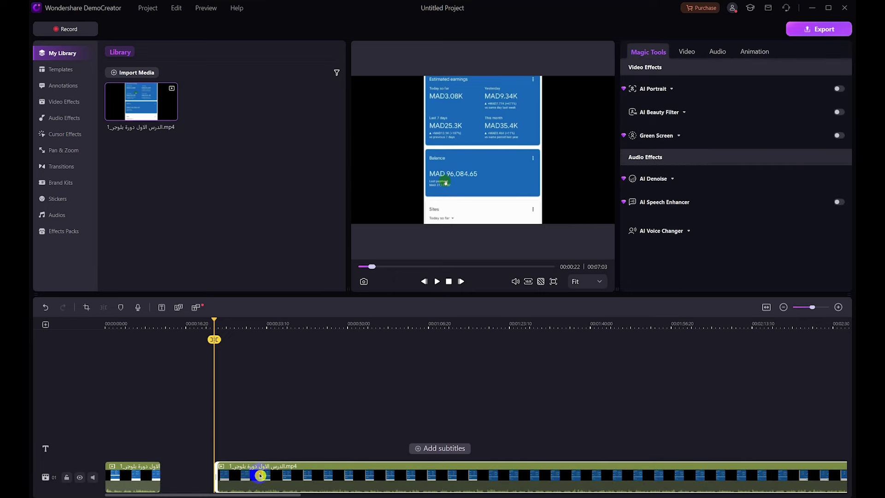
left_click_drag(226, 478, 209, 479)
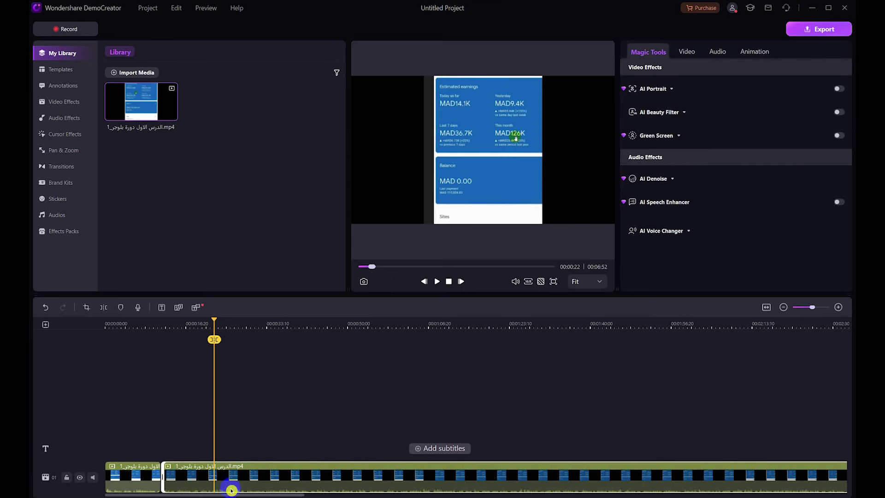
- Scale the timeline to show both clips in full and select the short first clip
left_click(582, 466)
left_click_drag(811, 309, 804, 308)
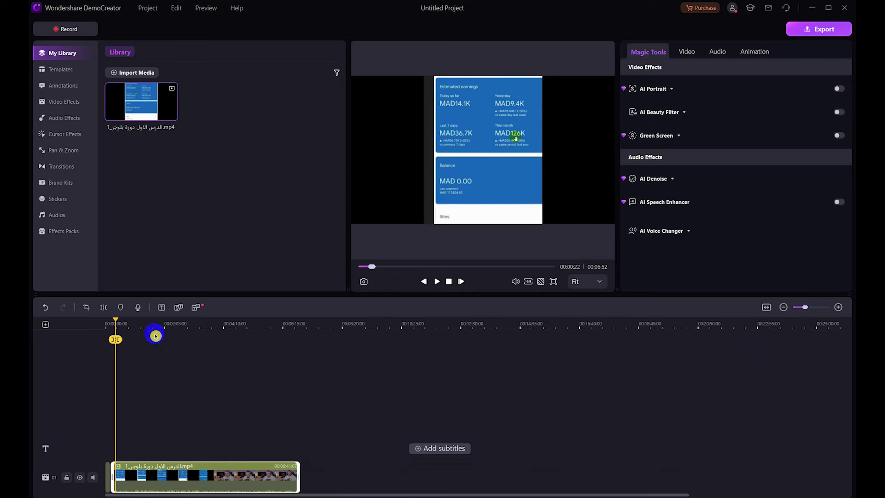
left_click(836, 307)
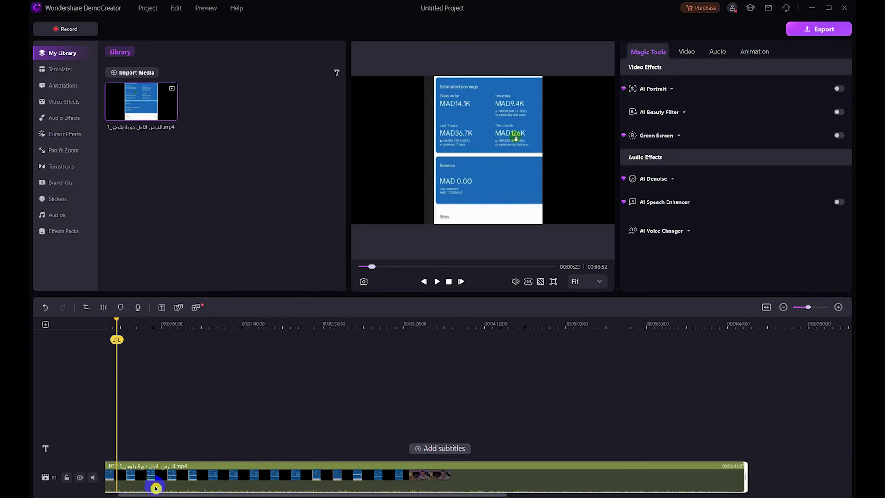
left_click(118, 338)
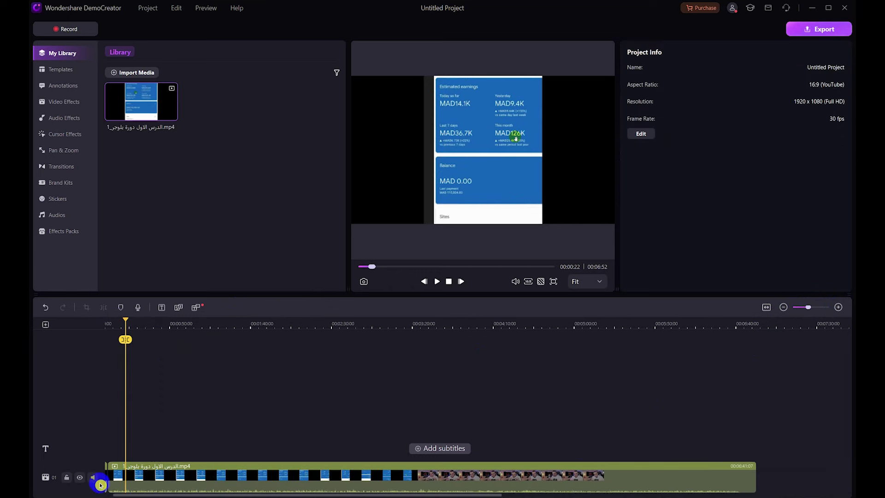
left_click(115, 477)
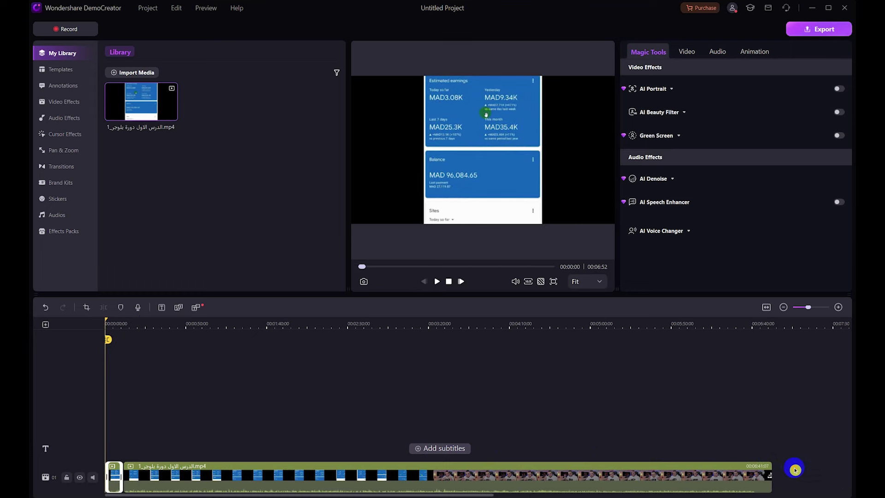
- Move the long video clip to the start of a second video track, above the short clip
left_click_drag(597, 494, 183, 402)
left_click(114, 474)
left_click_drag(138, 400, 129, 440)
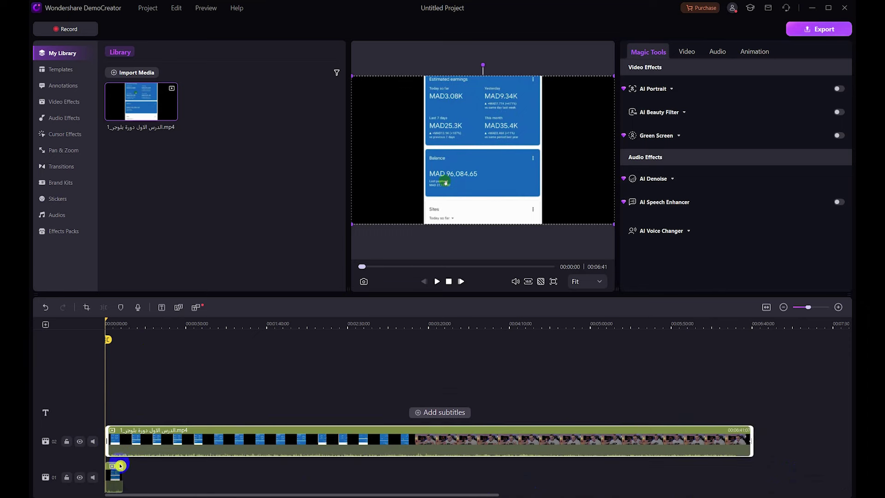
- Split the long clip on the second track at about 0:11, 3:06 and 1:24
left_click_drag(105, 338, 123, 346)
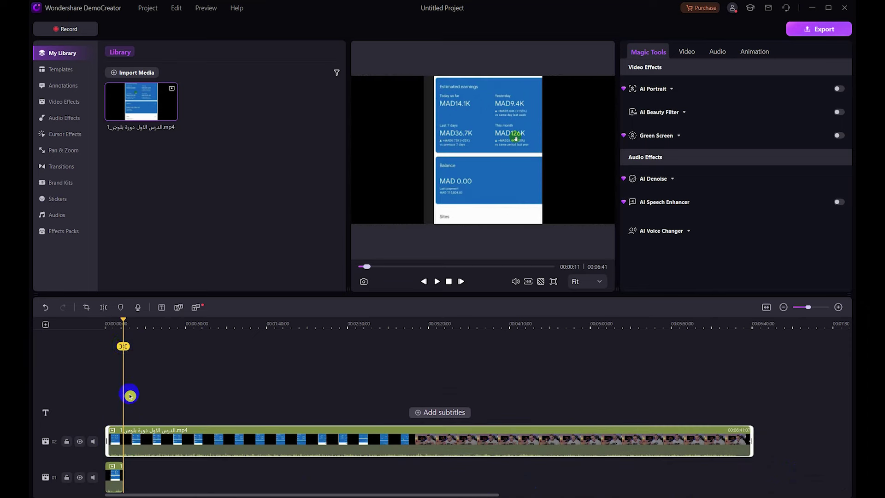
left_click(123, 347)
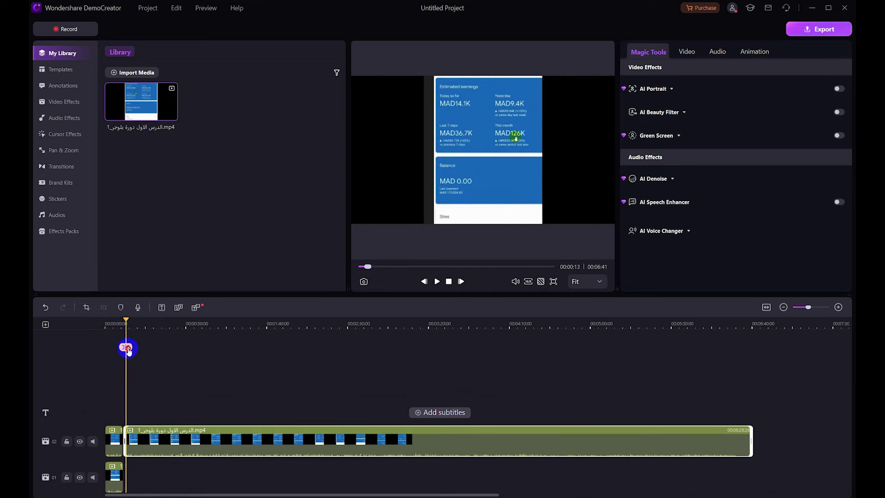
left_click_drag(123, 346, 406, 362)
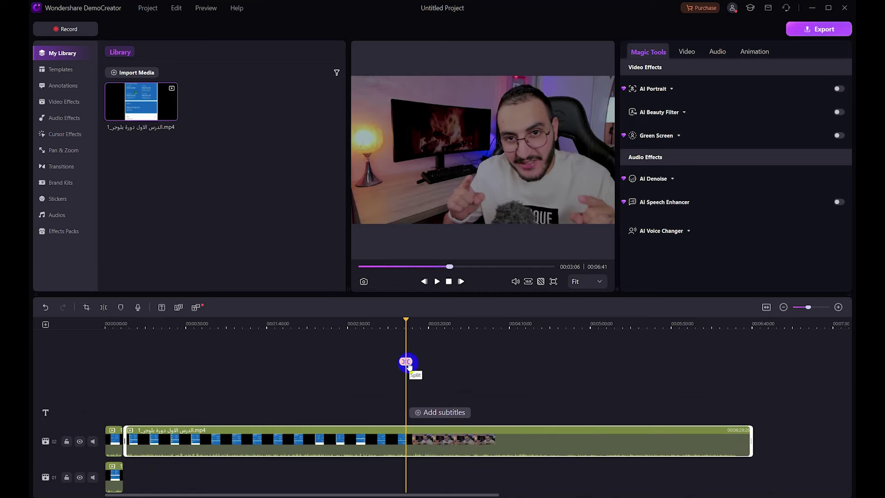
left_click(405, 362)
left_click_drag(408, 320, 242, 352)
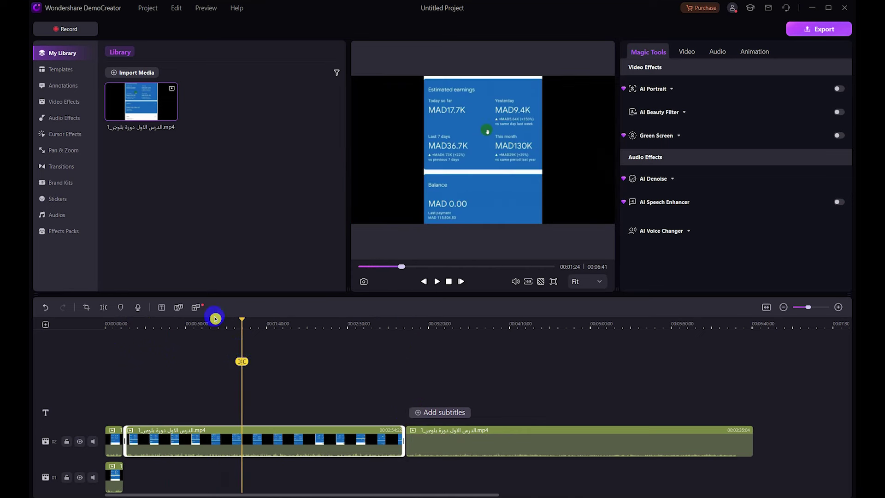
left_click(243, 361)
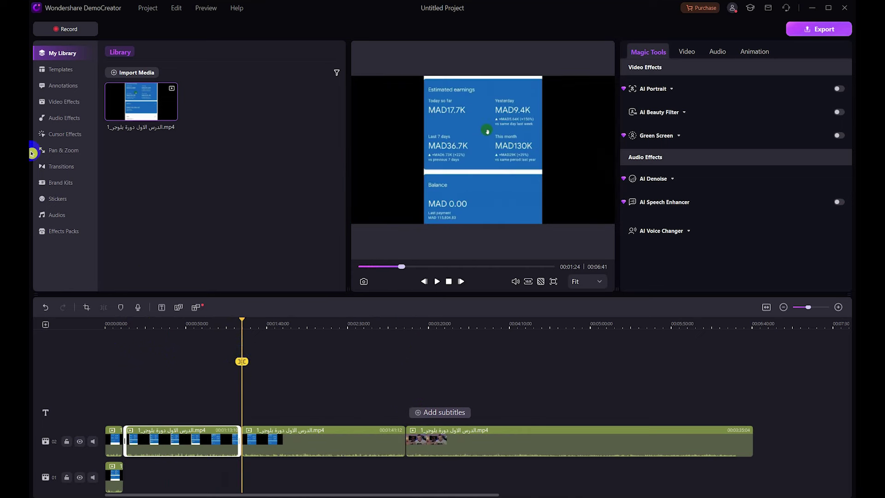
- Preview the first Online Education template and add it to the timeline at about 1:24
left_click(66, 72)
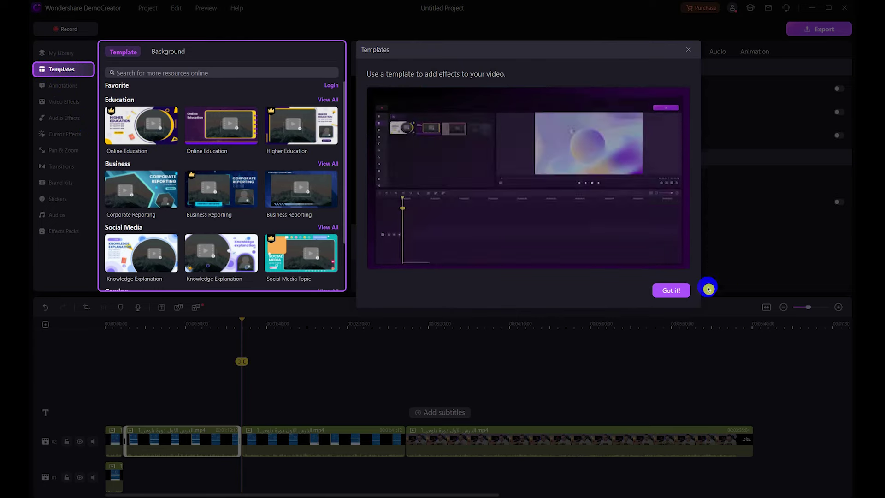
left_click(679, 292)
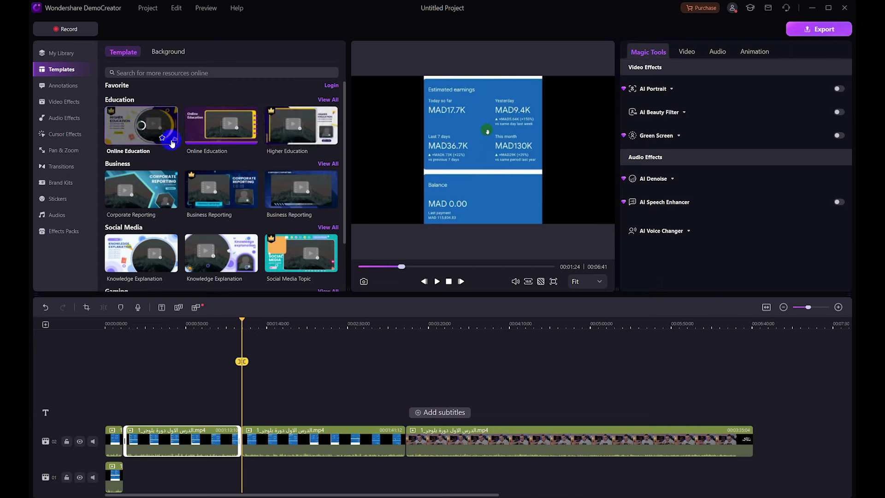
left_click(143, 127)
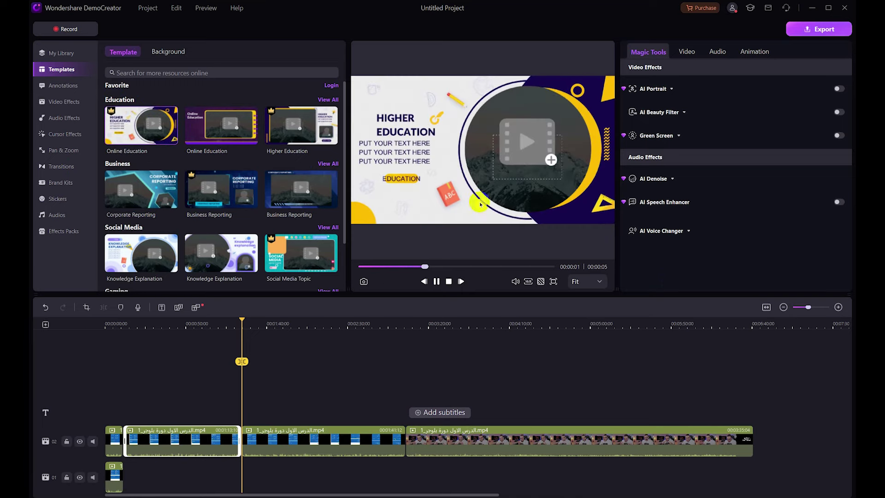
left_click(171, 138)
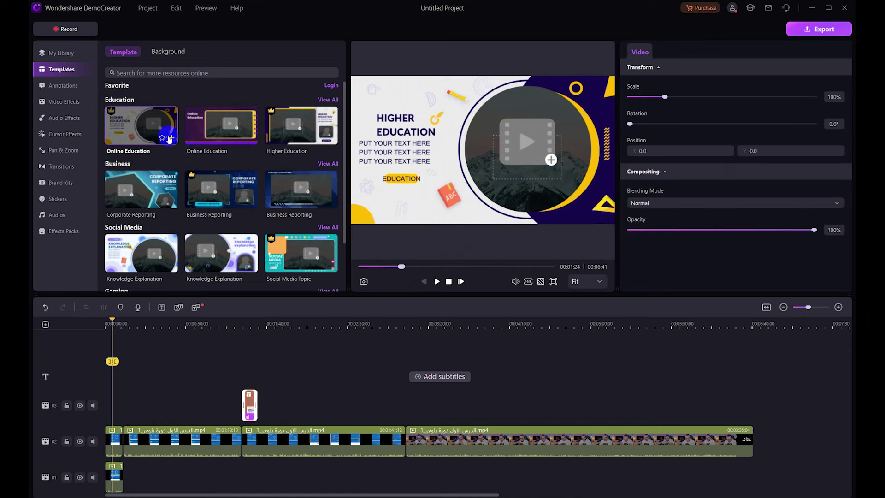
- Open the template clip's own timeline to inspect its contents, and return to the main timeline
left_click_drag(119, 322, 248, 356)
left_click(248, 394)
double_click(251, 406)
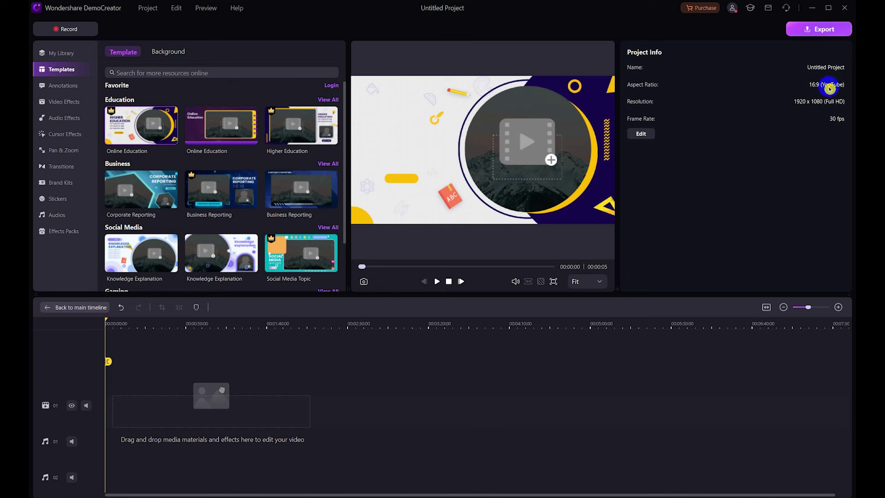
left_click(120, 310)
left_click(250, 406)
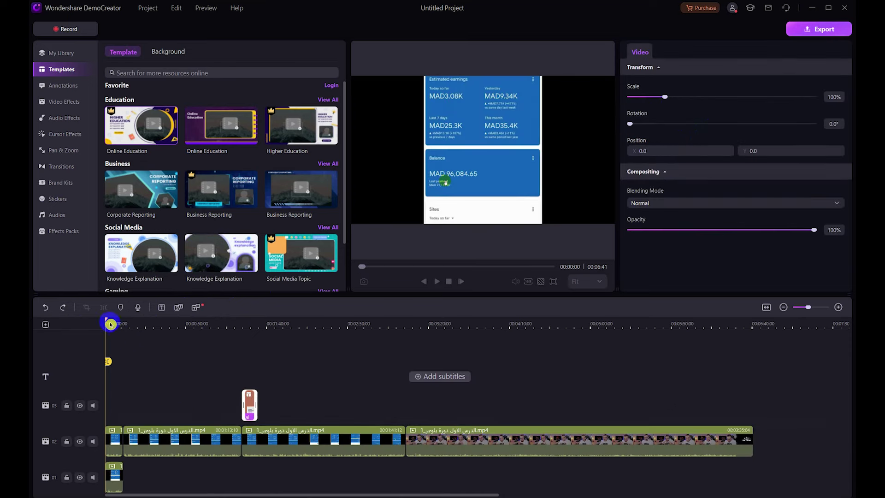
- Set the template clip's scale to 105%, with its opacity kept at 100%
left_click_drag(106, 320, 247, 340)
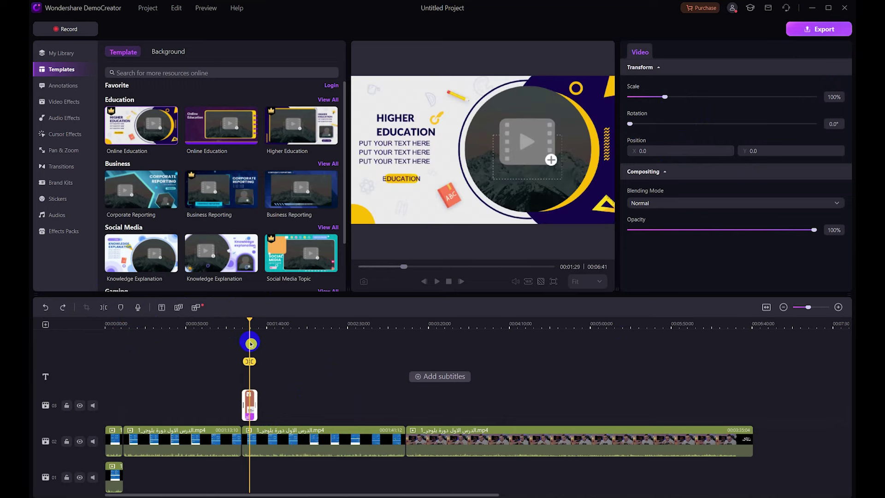
left_click(253, 411)
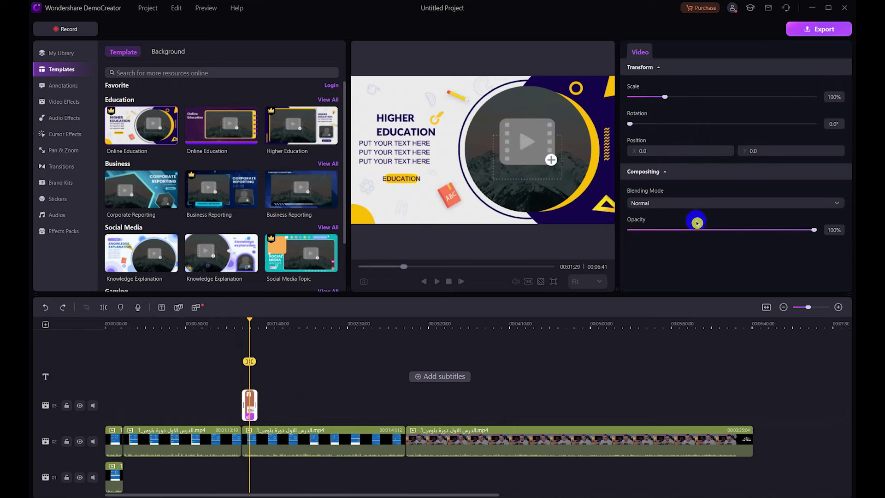
mouse_move(813, 231)
left_mouse_down()
mouse_move(701, 229)
mouse_move(814, 230)
left_mouse_up()
left_click_drag(669, 97, 620, 138)
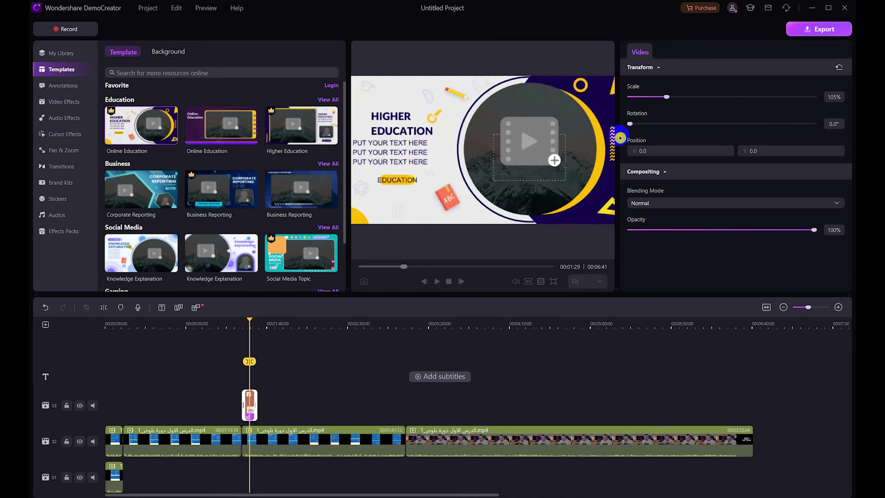
scroll(189, 198, "down", 1)
scroll(189, 199, "up", 1)
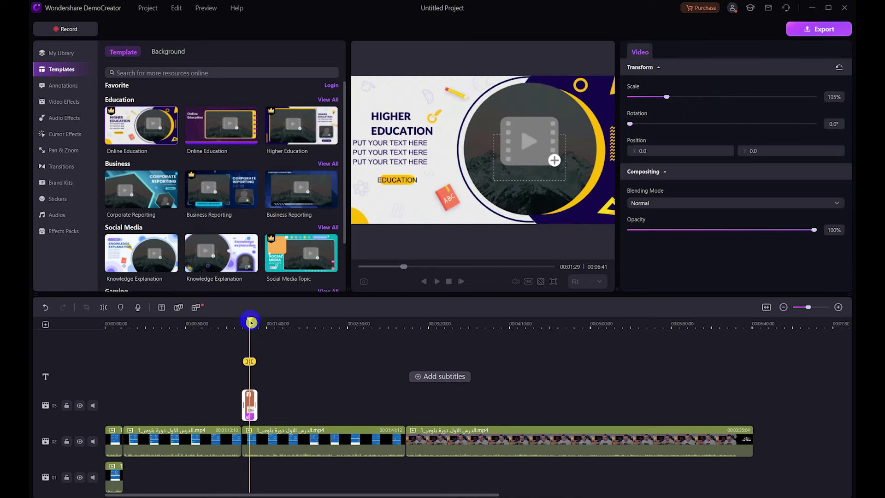
- Add a Text 1 annotation to the timeline at about 1:52 and extend its clip to about 2:10
left_click_drag(250, 322, 287, 322)
left_click(56, 86)
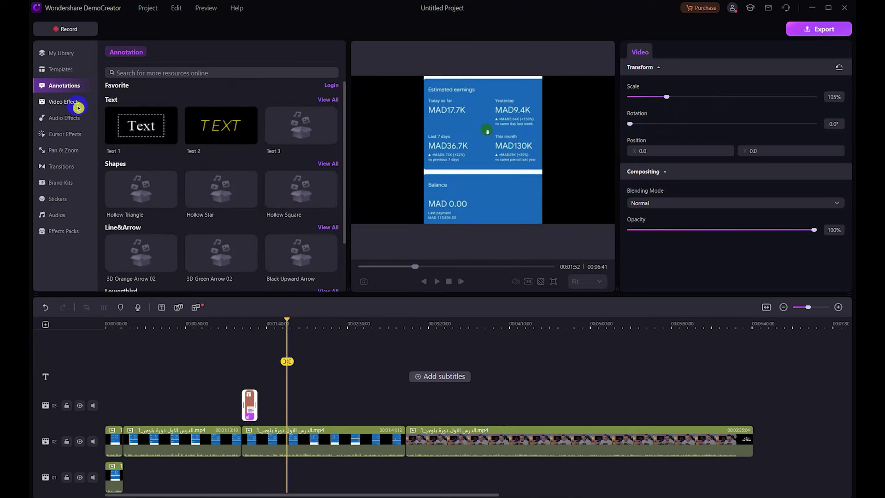
scroll(191, 195, "down", 1)
scroll(191, 196, "up", 1)
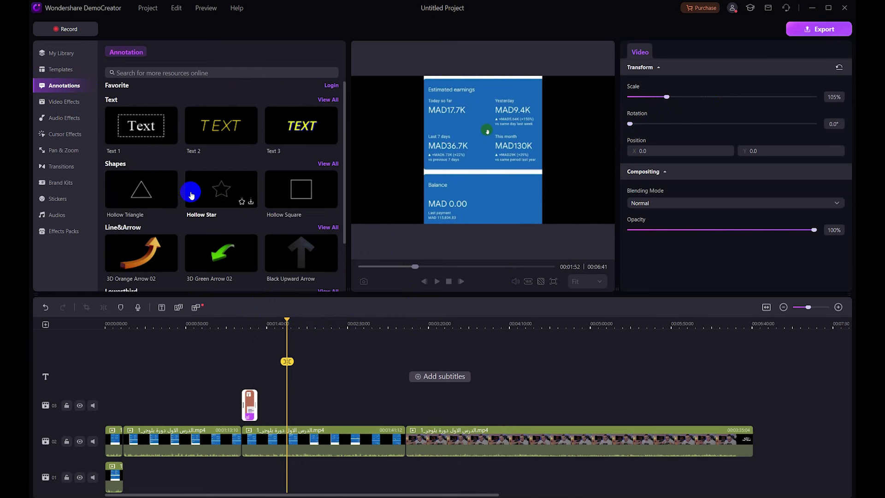
left_click(172, 138)
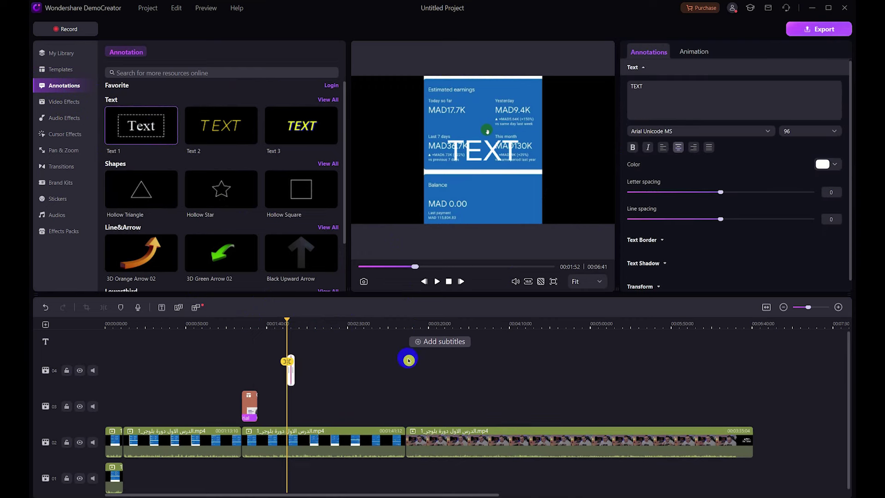
left_click_drag(291, 370, 313, 376)
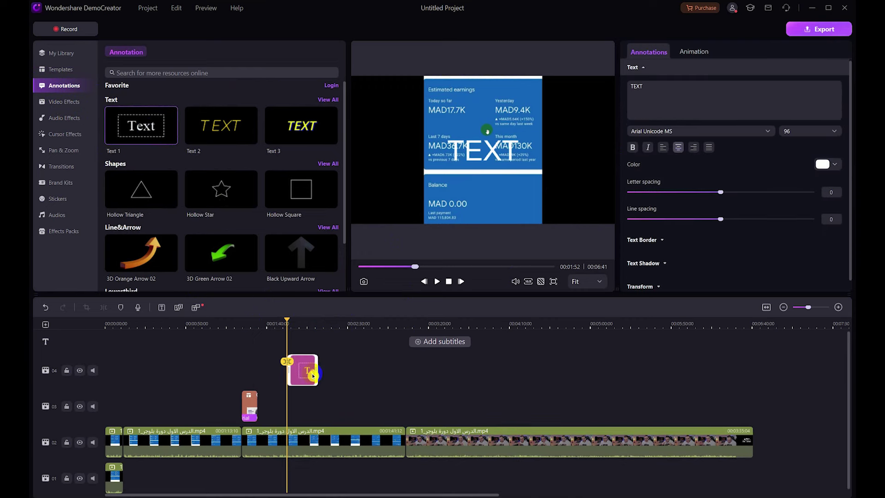
- Replace the annotation's placeholder text with the person's full name, using letter spacing -6 and line spacing 36
left_click(300, 324)
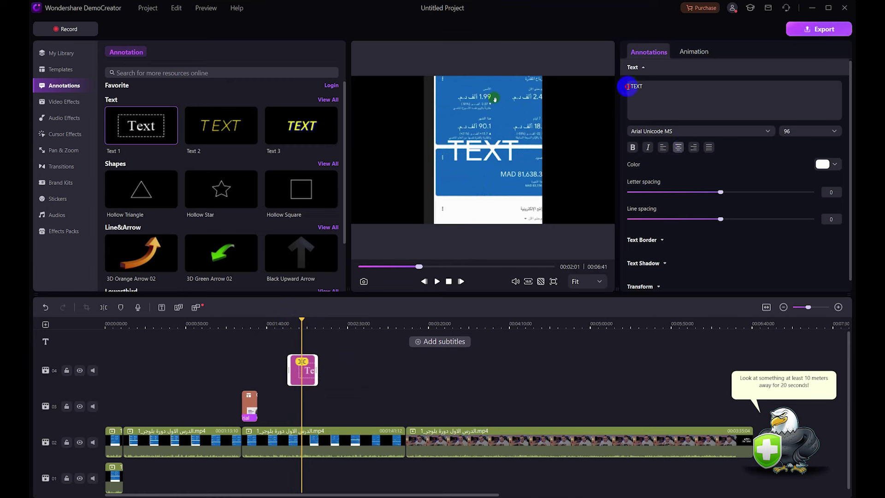
left_click_drag(627, 87, 672, 93)
type("mohamed")
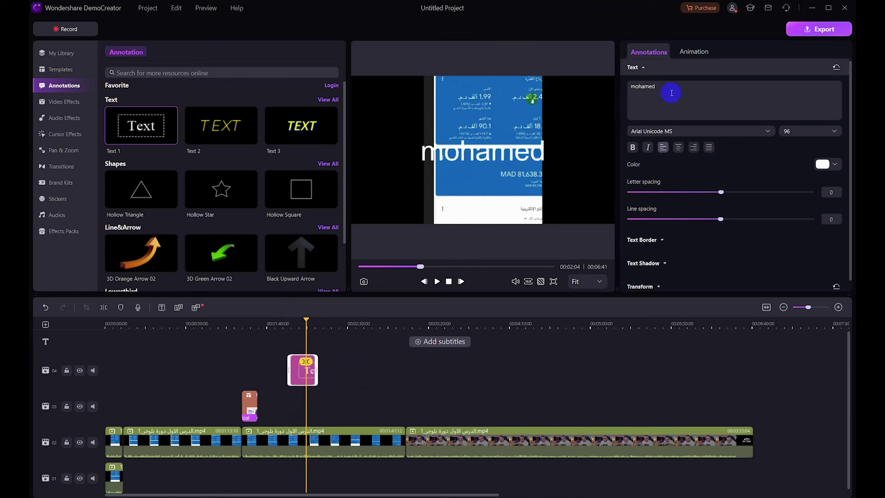
type(" ait brahim")
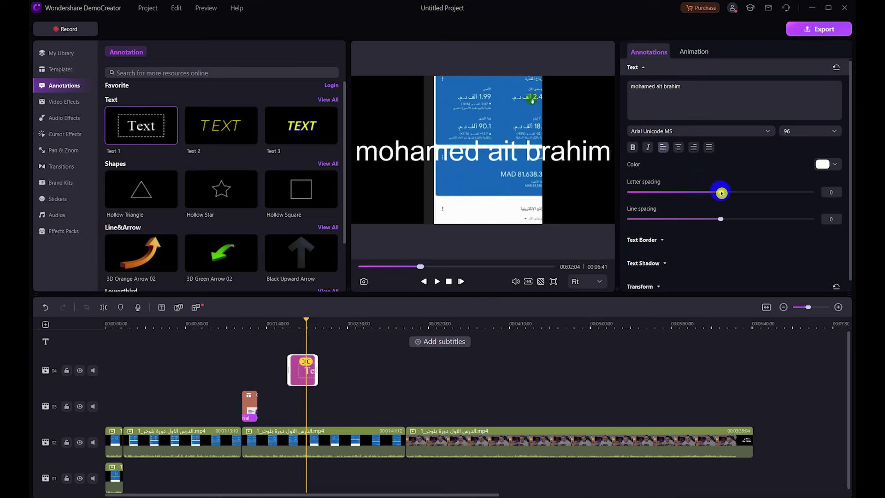
left_click_drag(721, 192, 754, 217)
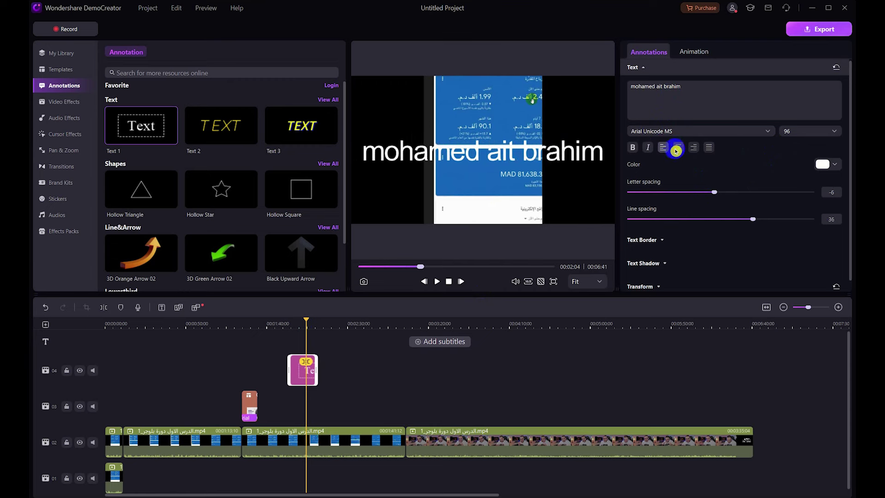
- Enable a black text border on the annotation and set its size to 15
left_click(663, 240)
scroll(668, 240, "down", 3)
left_click(830, 165)
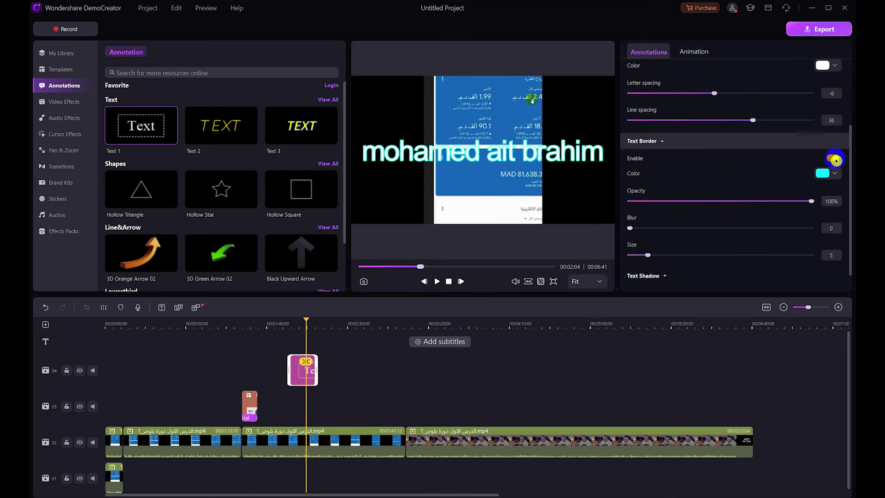
left_click(823, 173)
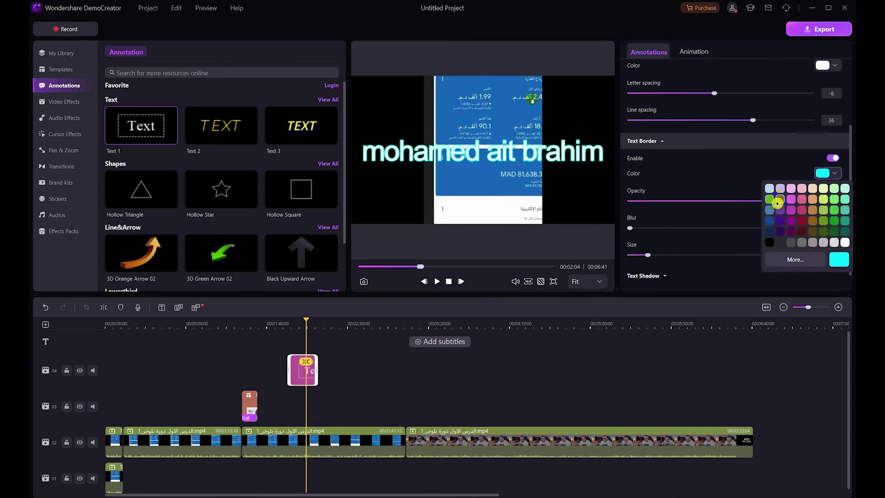
left_click(767, 237)
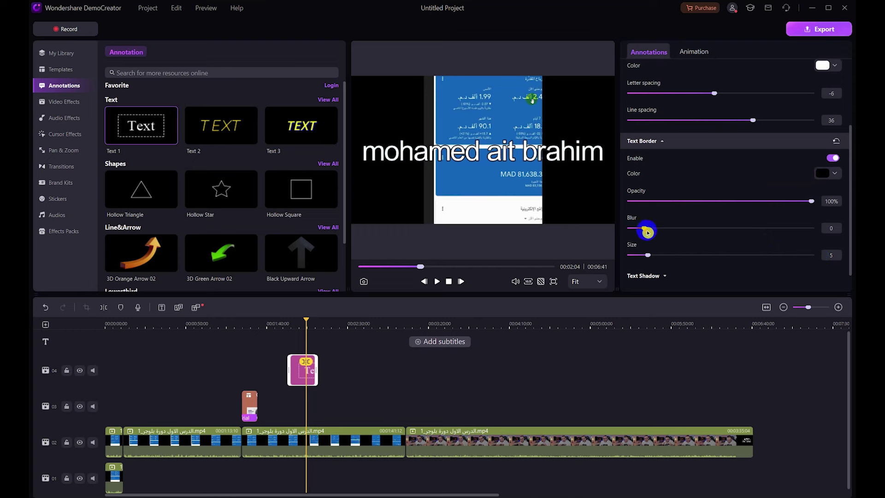
left_click_drag(653, 250, 688, 257)
scroll(682, 243, "down", 1)
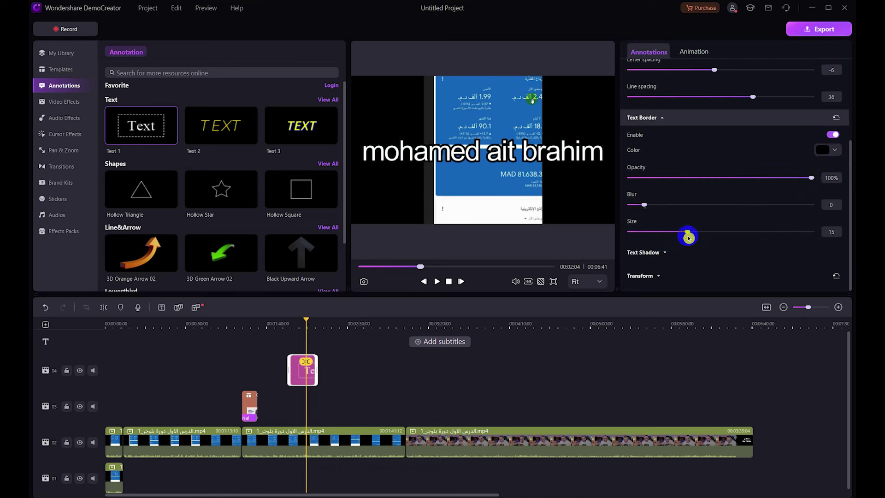
- Enable a black text shadow on the annotation and set its blur to 4
left_click(666, 253)
scroll(731, 246, "down", 4)
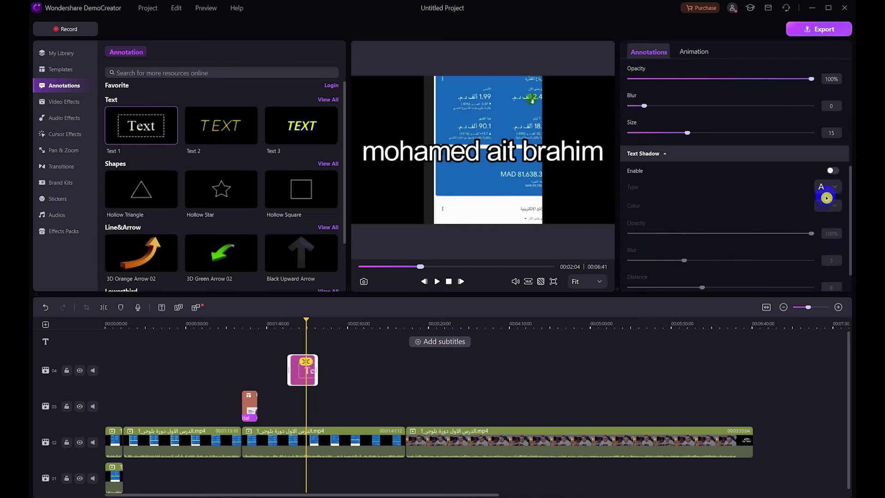
left_click(830, 171)
left_click(823, 206)
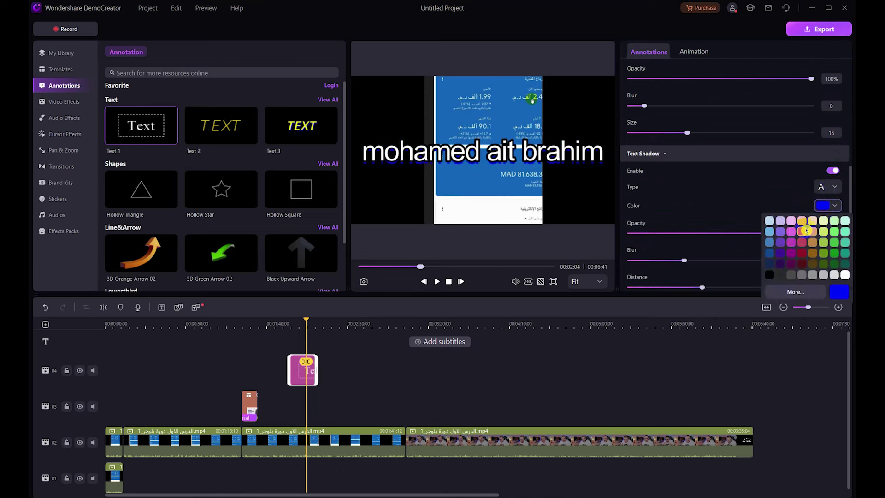
left_click(768, 276)
scroll(686, 263, "down", 1)
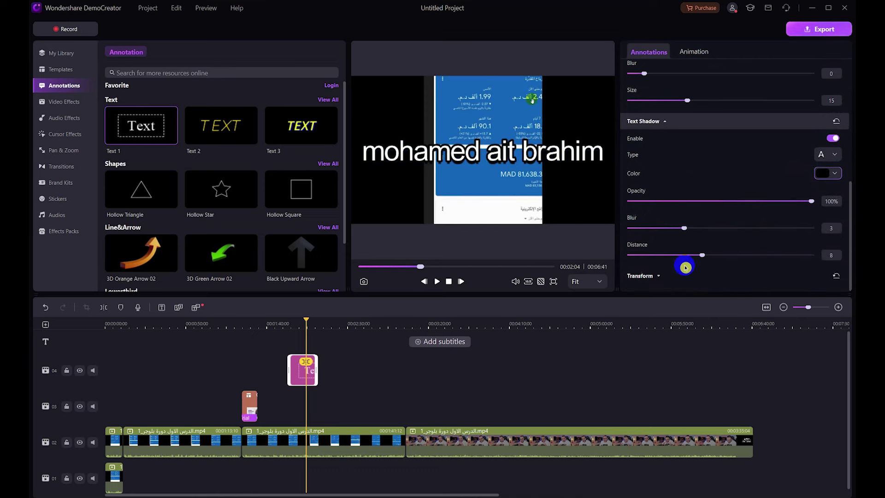
left_click_drag(689, 231, 712, 227)
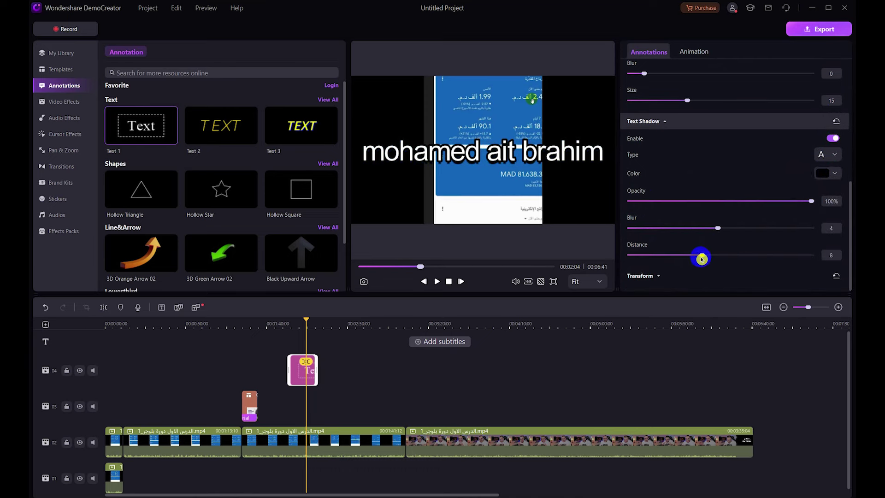
left_click(659, 277)
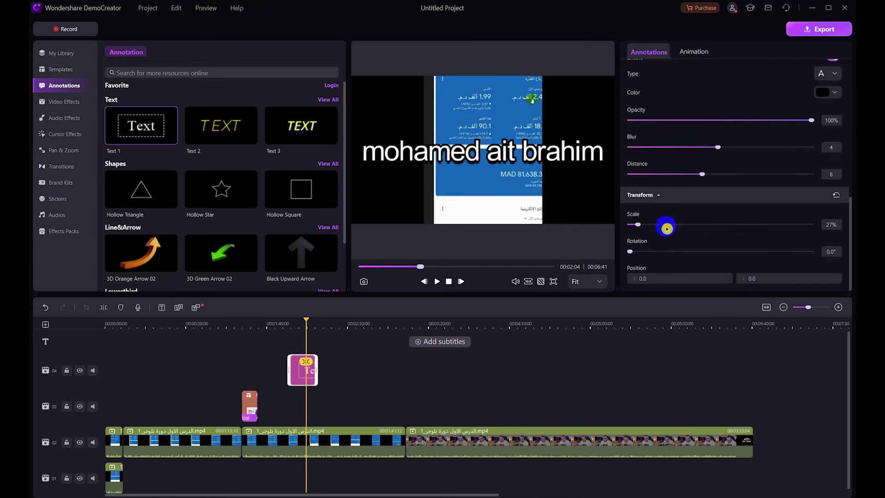
scroll(661, 237, "up", 2)
scroll(723, 249, "up", 5)
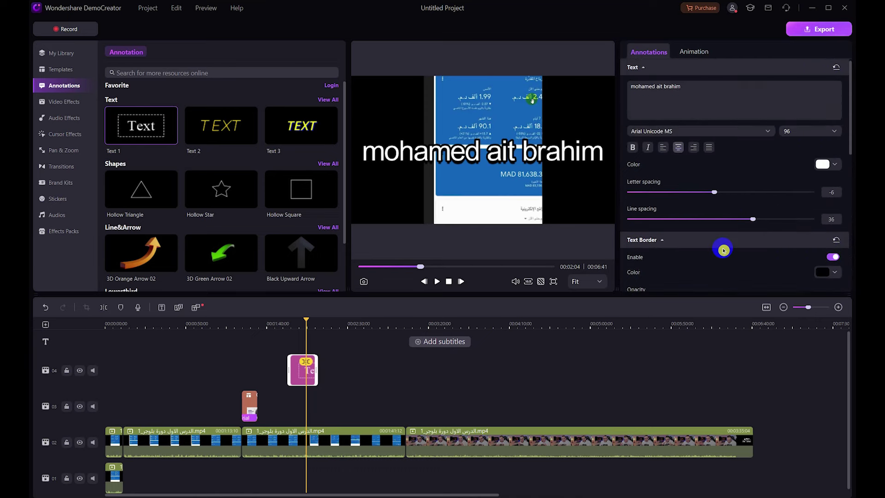
left_click(712, 95)
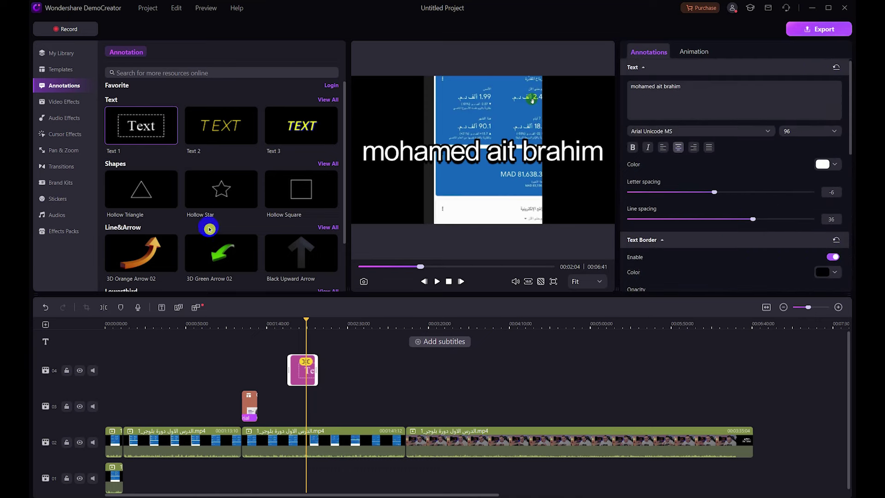
- Add the 3D Orange Arrow 02 annotation to the timeline at about 2:30 and extend its clip to about 2:44
left_click_drag(313, 318, 350, 318)
left_click(154, 258)
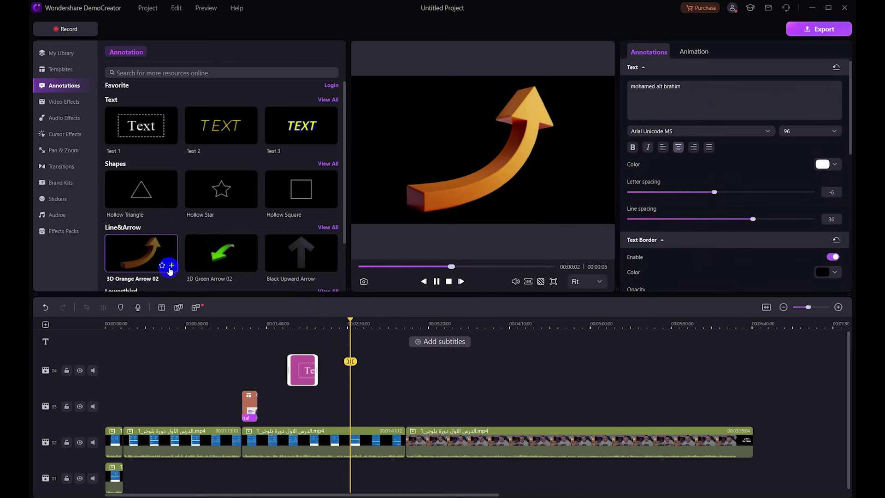
left_click(173, 266)
left_click_drag(355, 368, 360, 406)
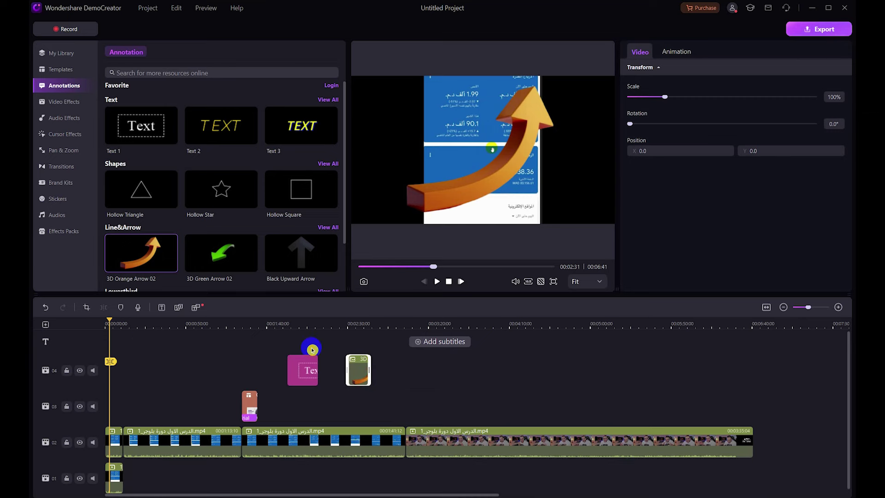
- Shrink the orange arrow to 33% scale and place it at about X 122.9, Y 66.6 in the frame
left_click_drag(109, 324, 358, 352)
left_click(490, 188)
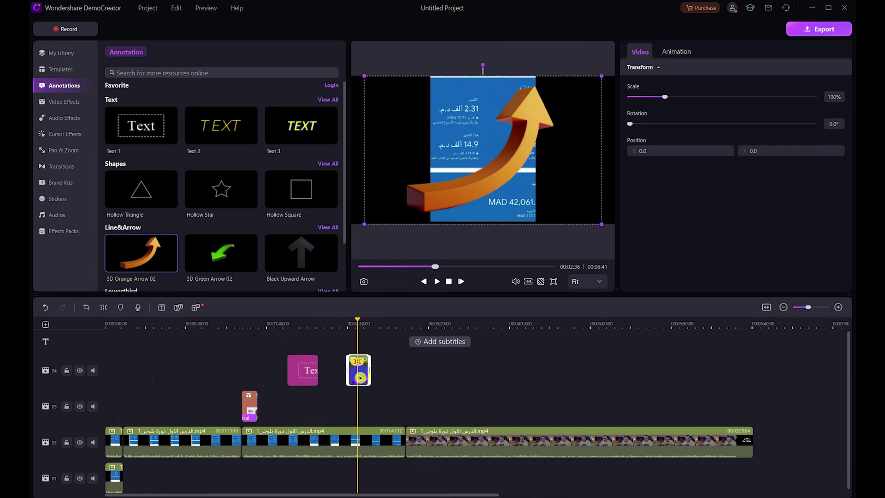
left_click_drag(602, 77, 518, 152)
left_click_drag(648, 99, 640, 97)
mouse_move(435, 182)
left_mouse_down()
mouse_move(454, 178)
mouse_move(482, 141)
mouse_move(512, 136)
mouse_move(500, 137)
left_mouse_up()
- Apply the AI Portrait video effect to the last clip on track 02
scroll(213, 198, "down", 2)
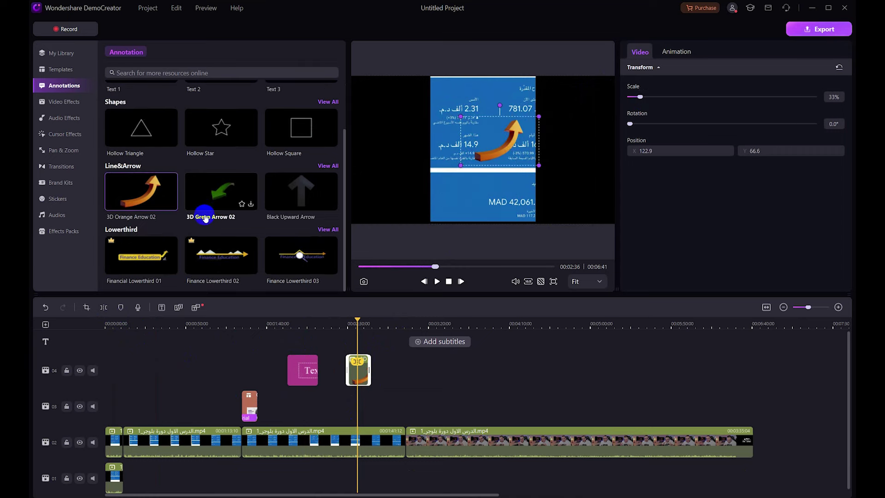
left_click(73, 101)
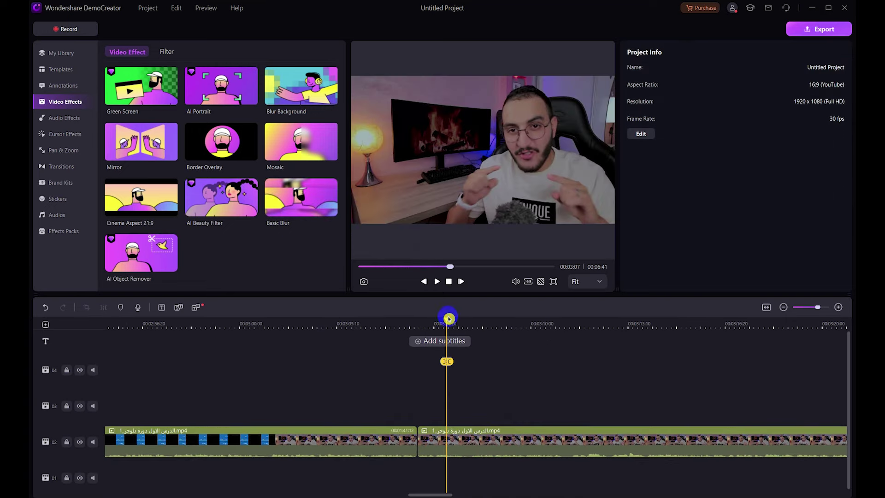
left_click_drag(450, 319, 488, 322)
left_click(507, 444)
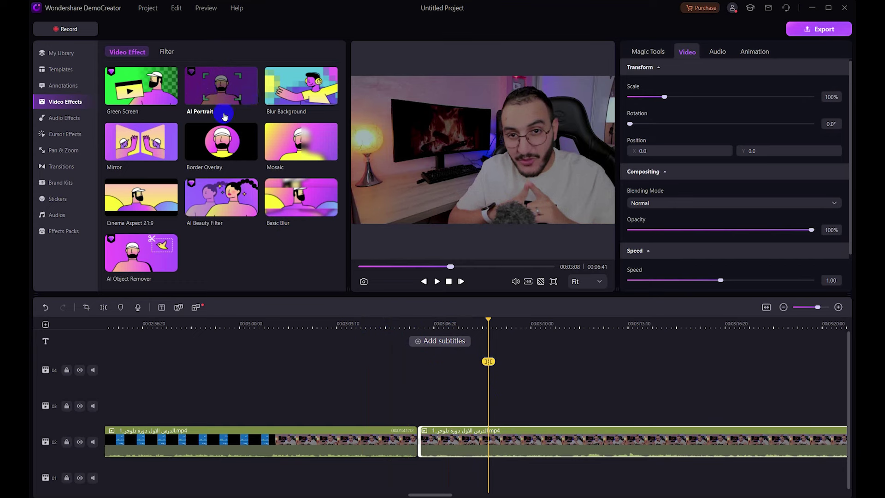
left_click_drag(219, 89, 438, 436)
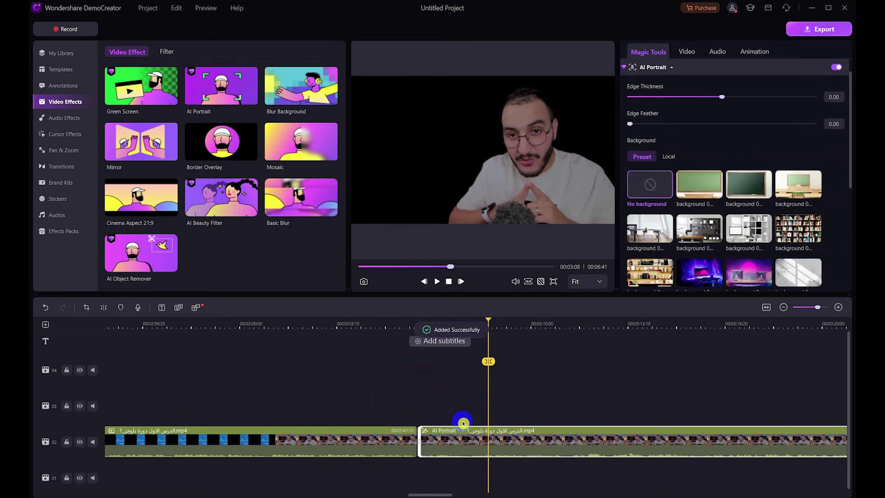
- Shift the cut-out presenter leftwards in the preview to sit near the middle of the frame
left_click(533, 144)
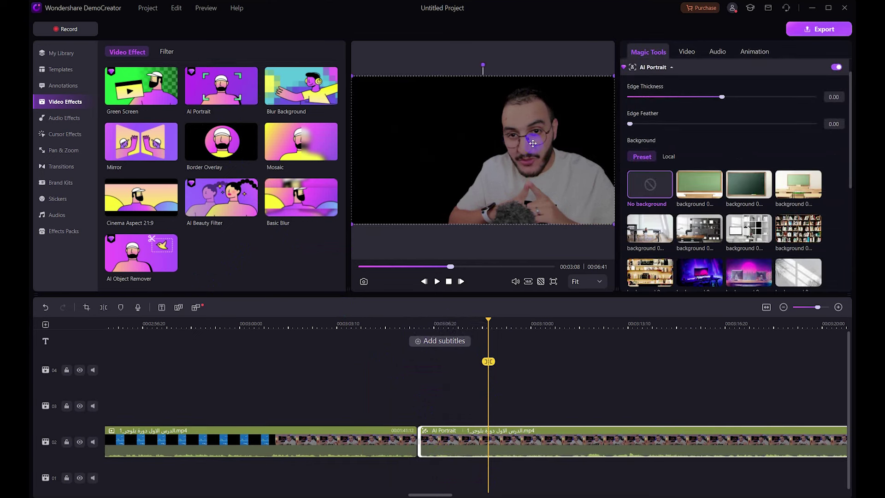
left_click_drag(535, 124, 480, 124)
left_click_drag(486, 155, 482, 155)
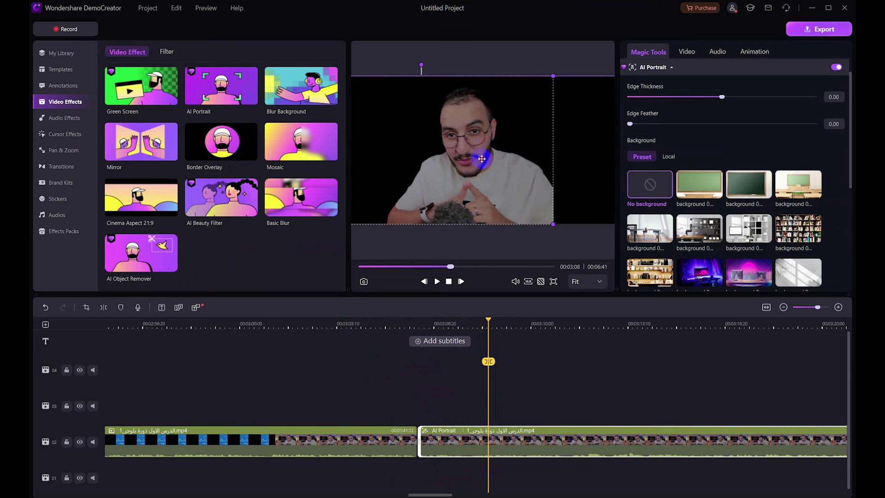
- Play back the AI Portrait clip from about 3:08 and inspect the cut-out up to about 3:12
left_click(436, 281)
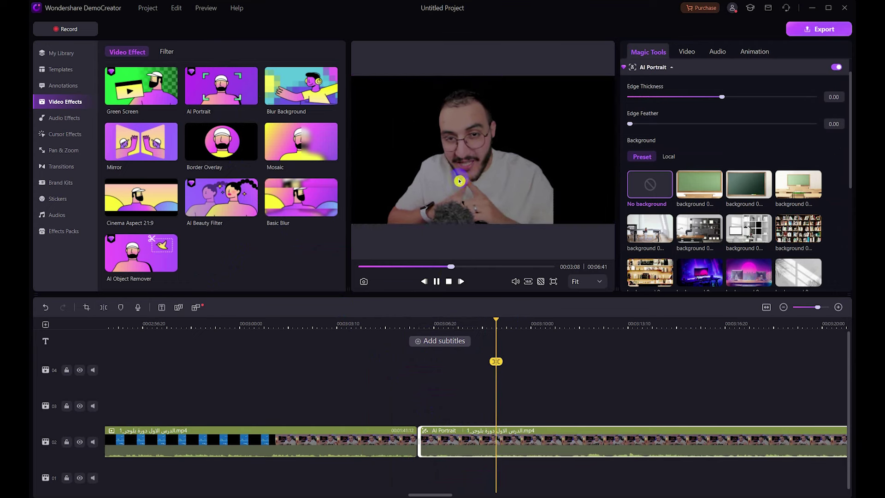
left_click(436, 282)
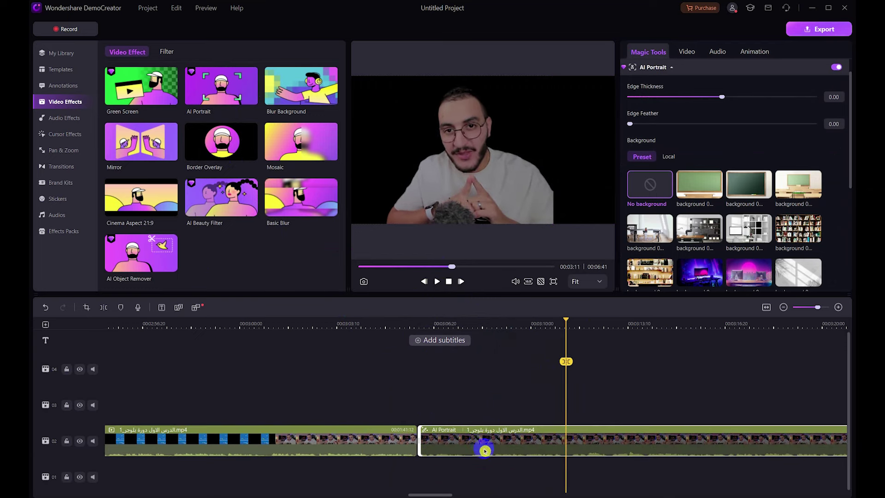
left_click_drag(449, 495, 416, 495)
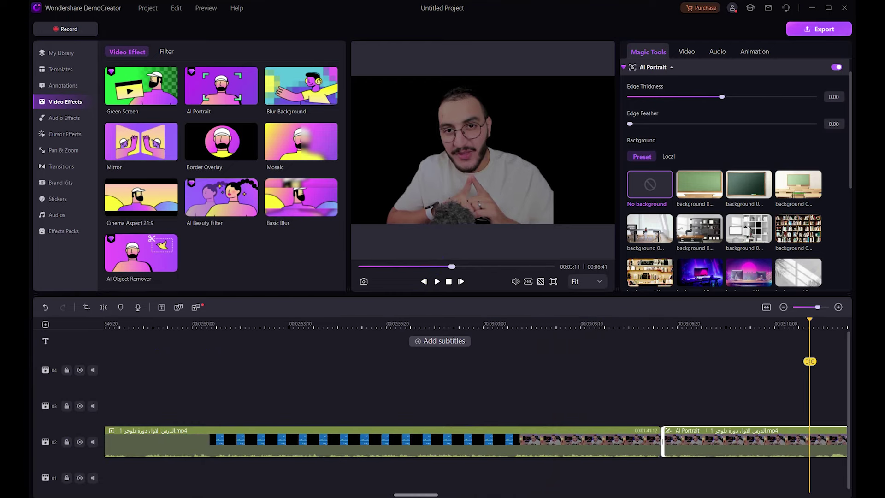
left_click_drag(810, 320, 716, 323)
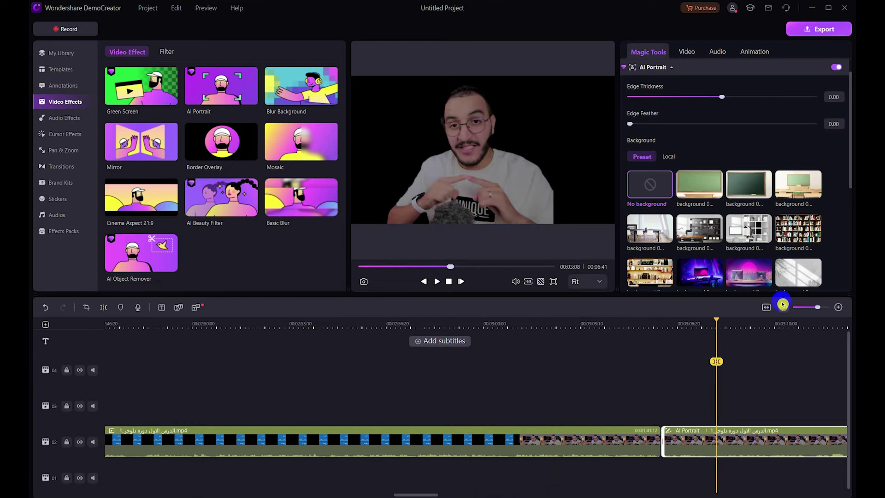
left_click(783, 310)
left_click(783, 309)
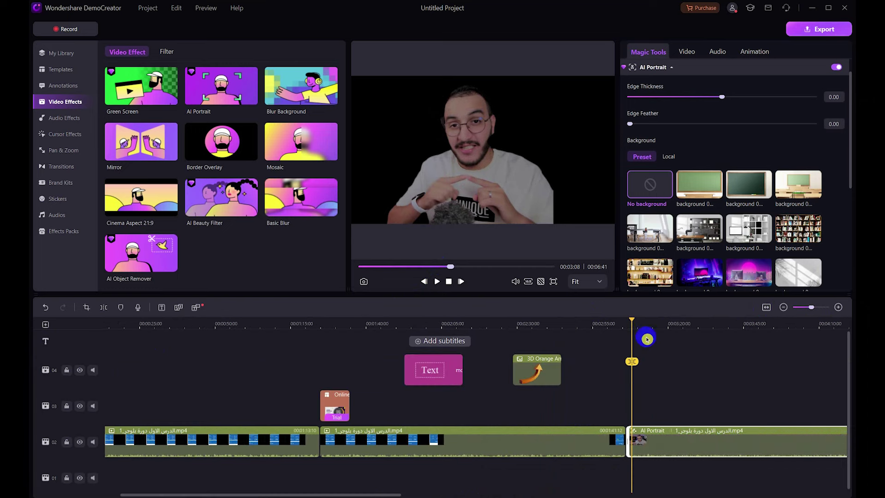
left_click_drag(633, 322, 645, 324)
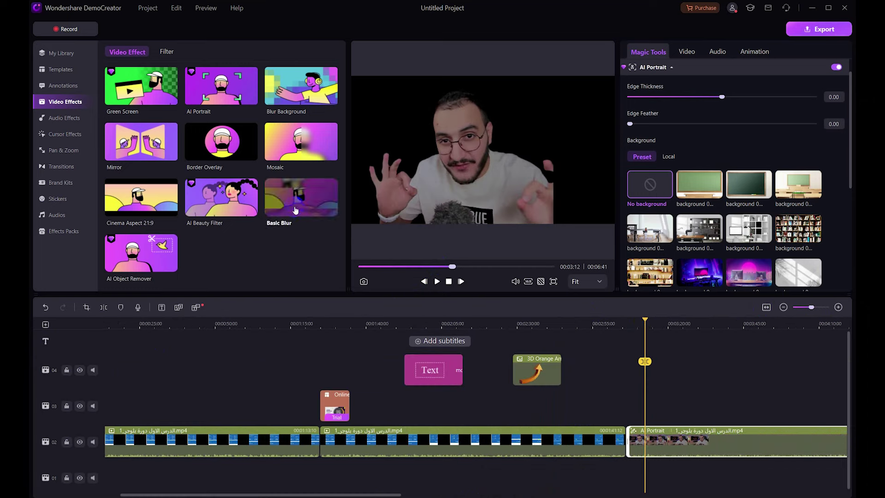
- Look through the audio effects, then preview the Cursor Magnify, Cursor Highlight and Click Rings cursor effects
left_click(50, 118)
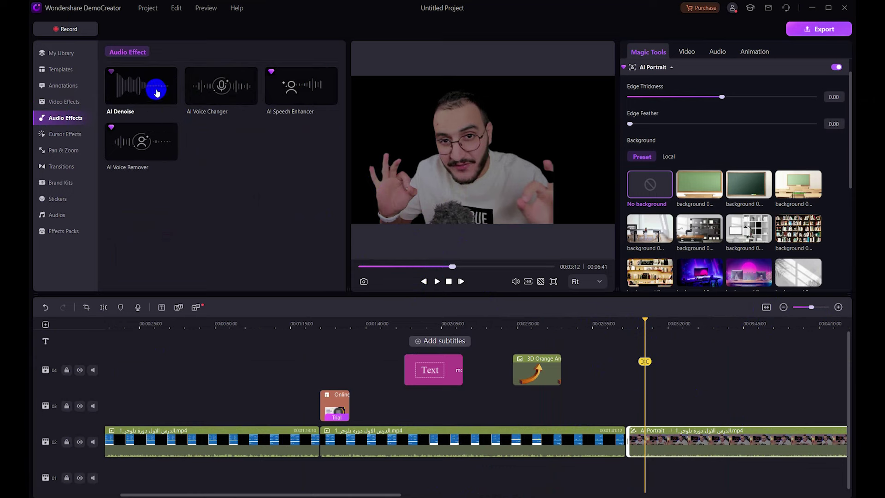
left_click(69, 135)
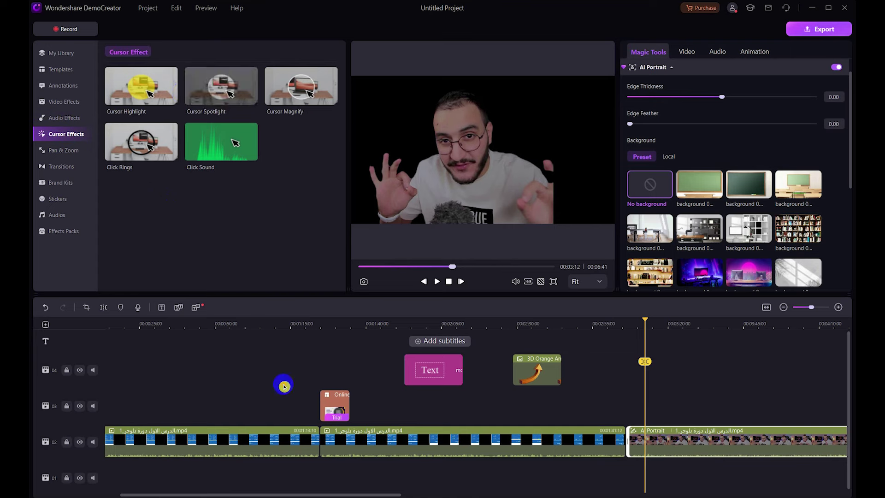
left_click_drag(649, 322, 268, 380)
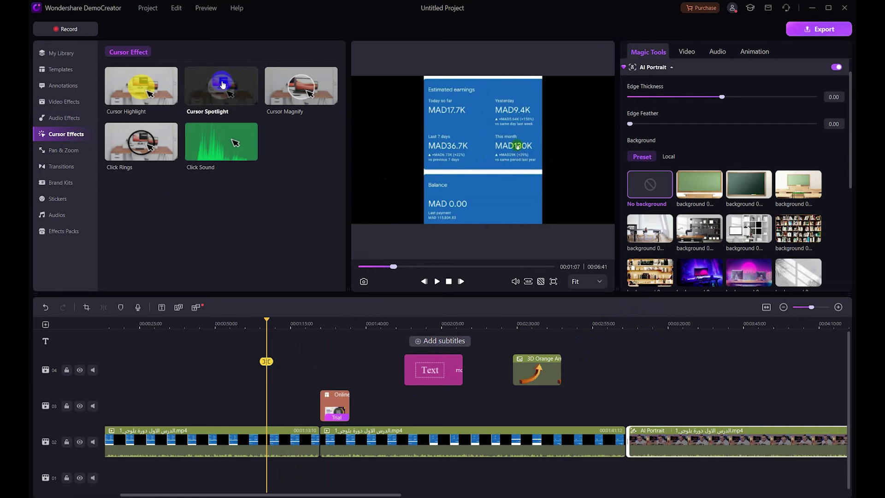
left_click(302, 96)
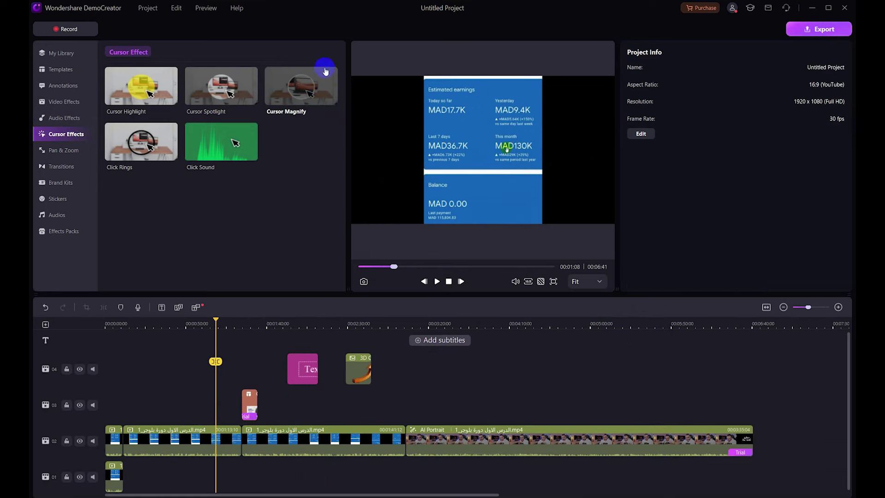
left_click(437, 281)
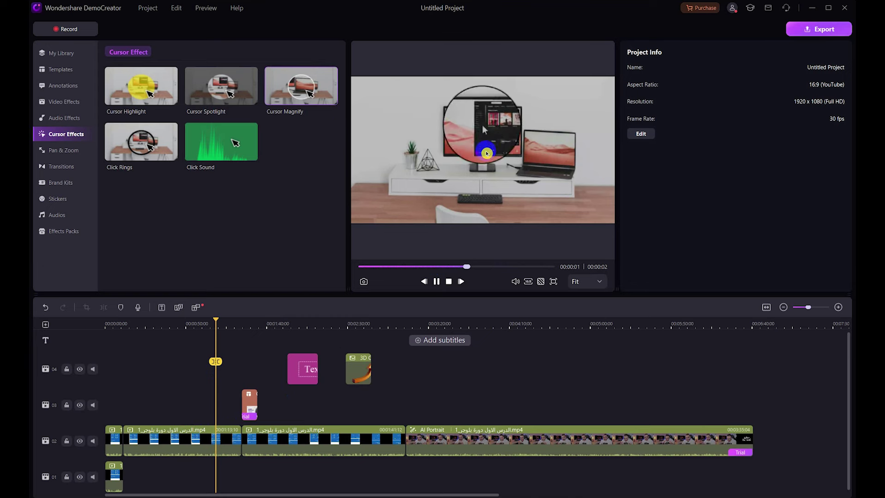
left_click(119, 89)
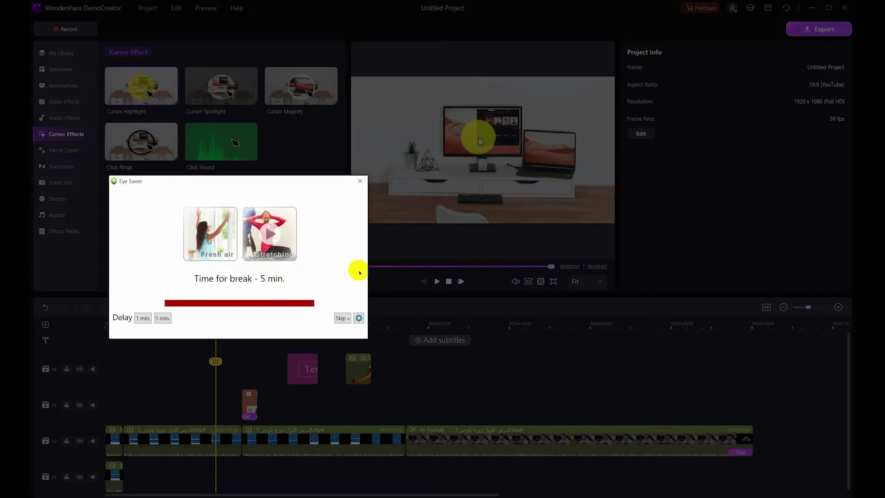
left_click(342, 319)
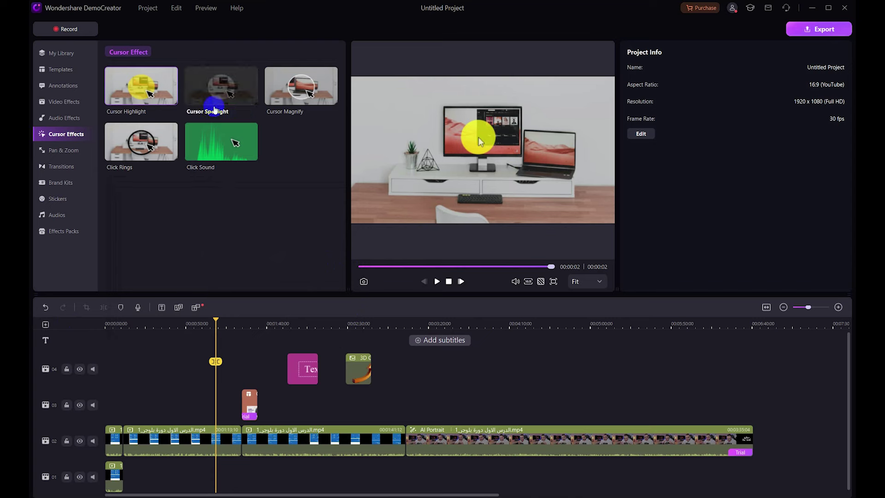
left_click(150, 147)
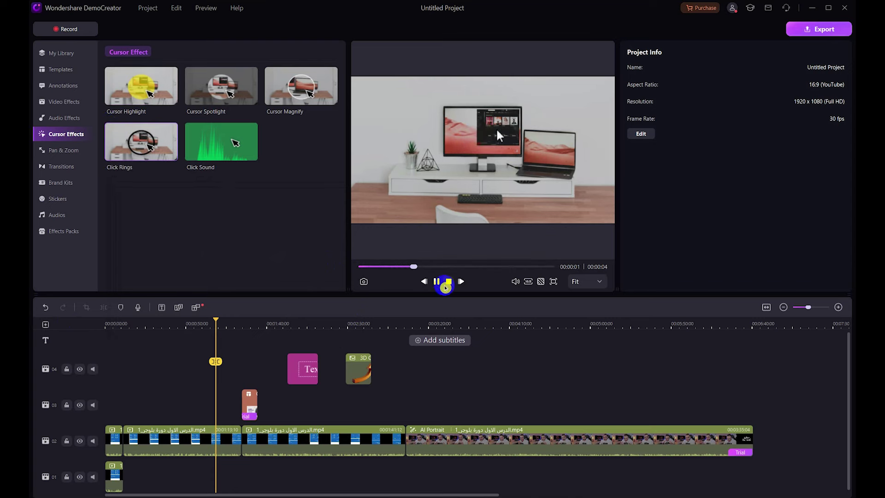
left_click(497, 116)
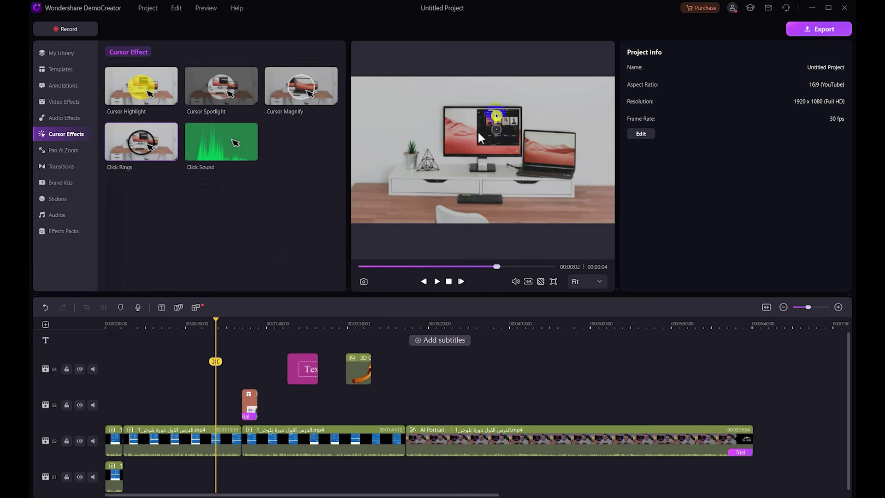
- Add the Zoom In pan and zoom effect to the second clip on track 02 and open its settings
left_click(64, 149)
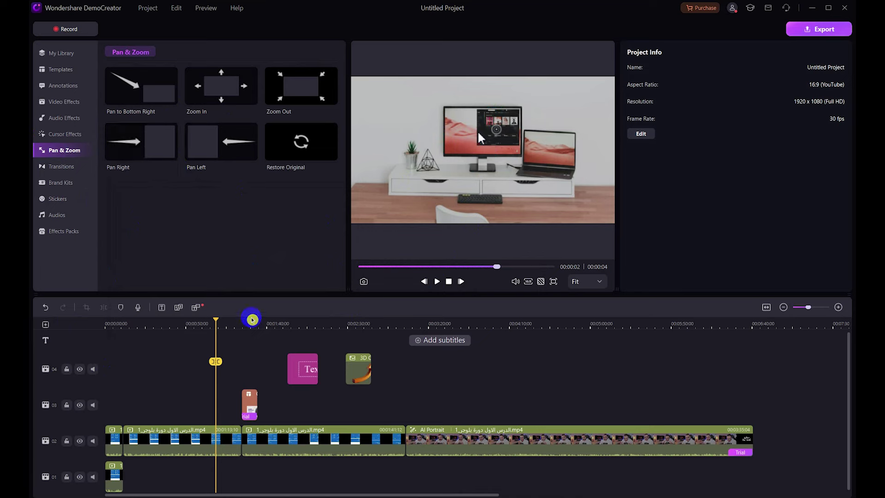
mouse_move(251, 97)
left_mouse_down()
mouse_move(229, 89)
mouse_move(189, 461)
mouse_move(161, 431)
left_mouse_up()
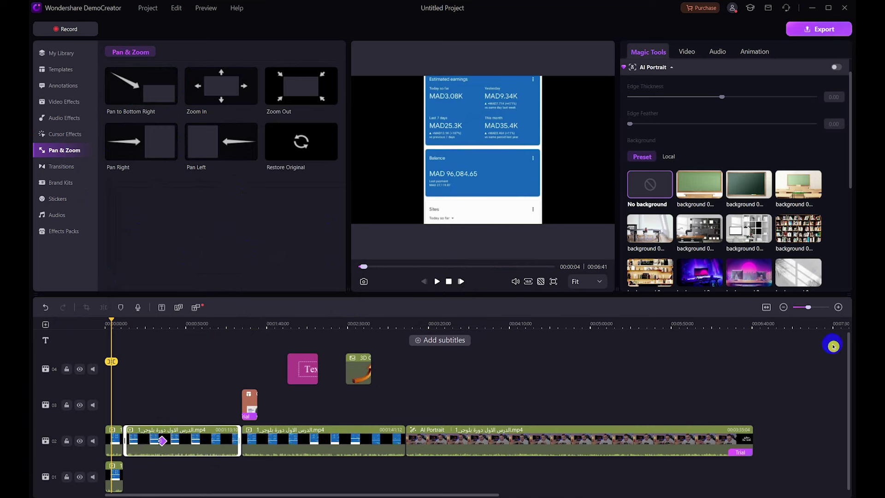
left_click(837, 307)
left_click(837, 307)
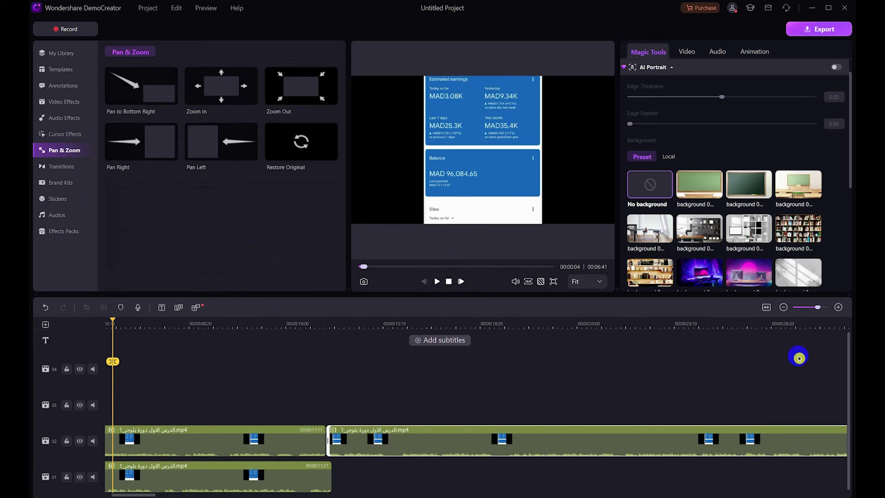
left_click_drag(111, 322, 720, 441)
double_click(714, 441)
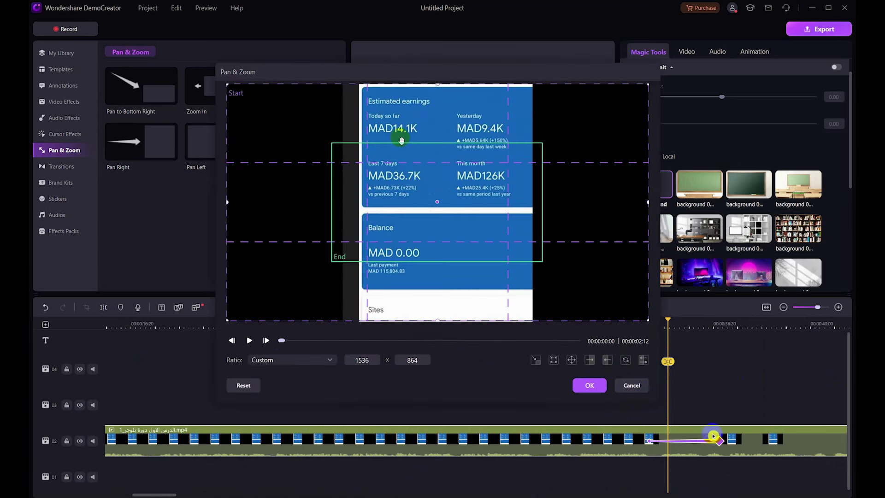
- Try moving the End frame up over the Estimated earnings card, reapplying the Zoom In preset before repositioning it
left_click_drag(450, 198, 435, 120)
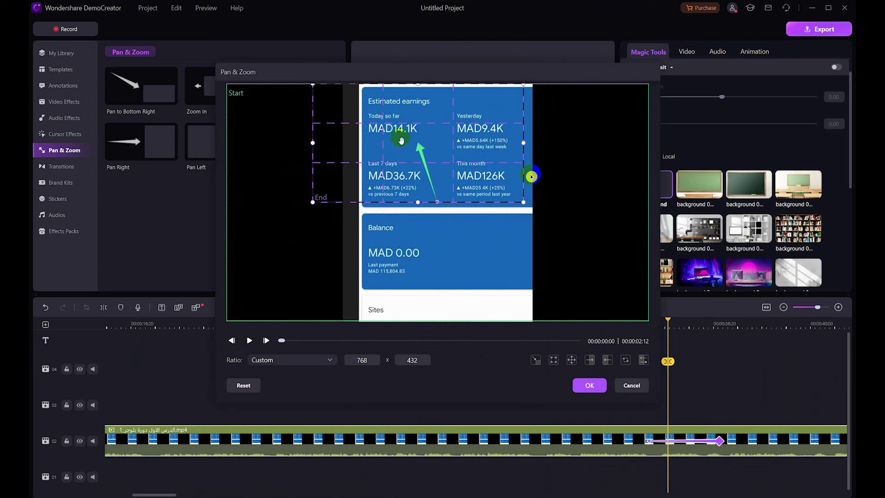
left_click_drag(507, 118, 443, 116)
left_click_drag(460, 87, 570, 103)
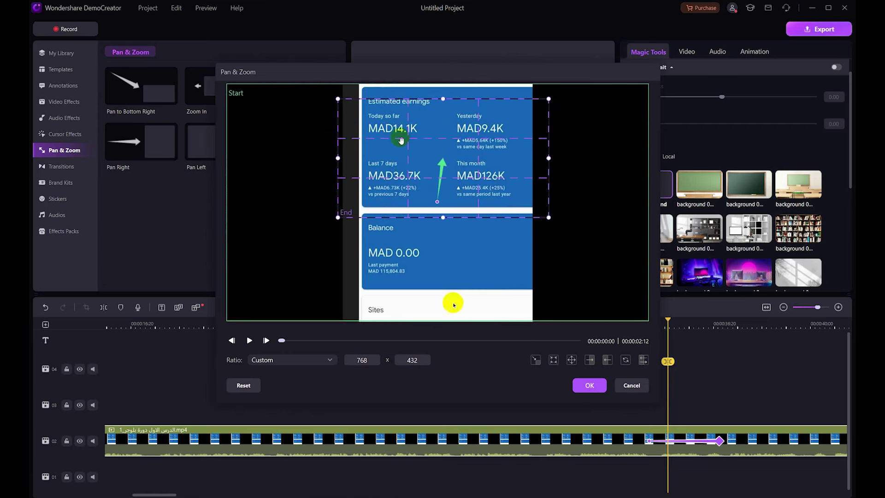
left_click(553, 361)
left_click_drag(440, 192, 441, 142)
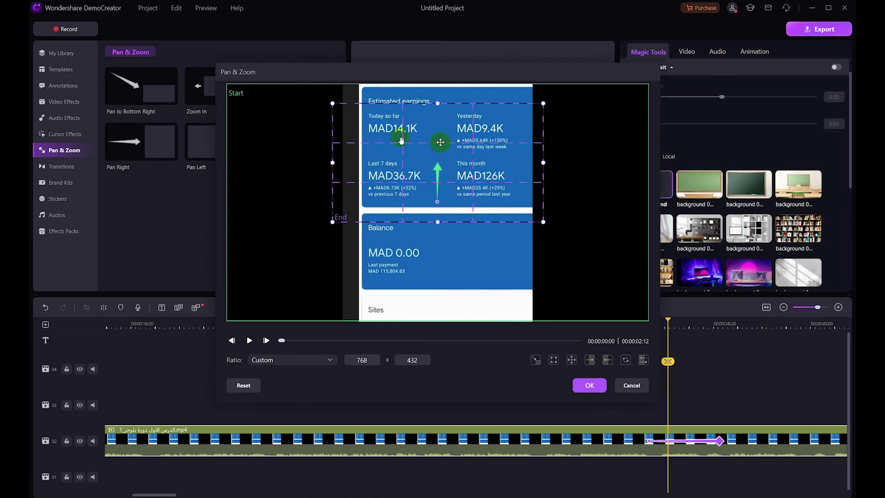
- Try the Zoom Out, Pan Right and Restore Original presets on the pan and zoom effect
left_click(571, 361)
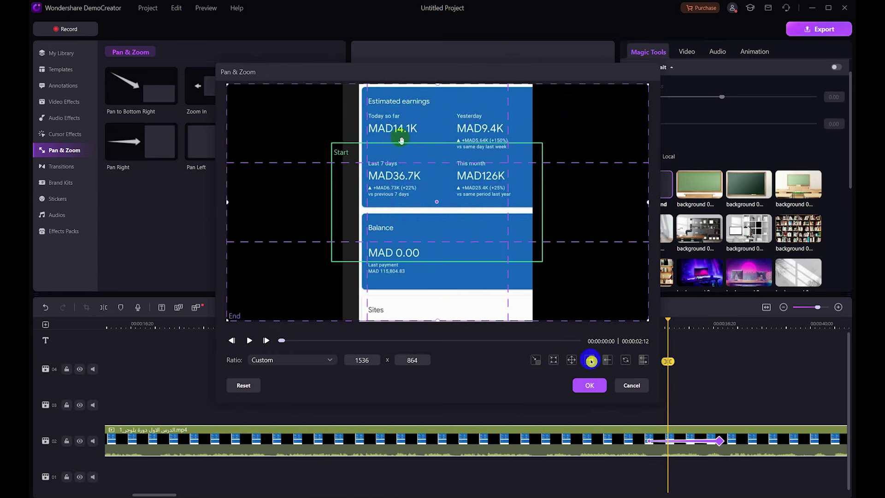
left_click(592, 361)
left_click(624, 361)
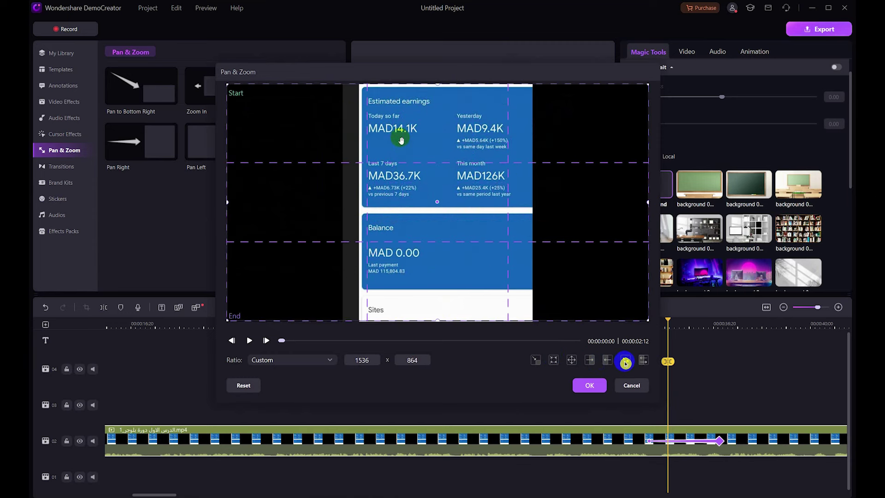
- Apply the Pan to Bottom Right preset and move its 768 x 432 End frame up over the Estimated earnings card
left_click(536, 361)
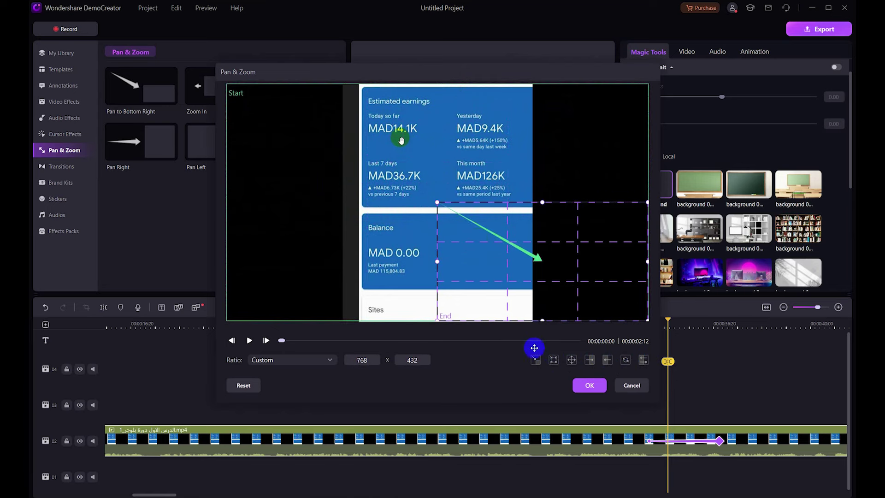
left_click_drag(494, 237, 367, 84)
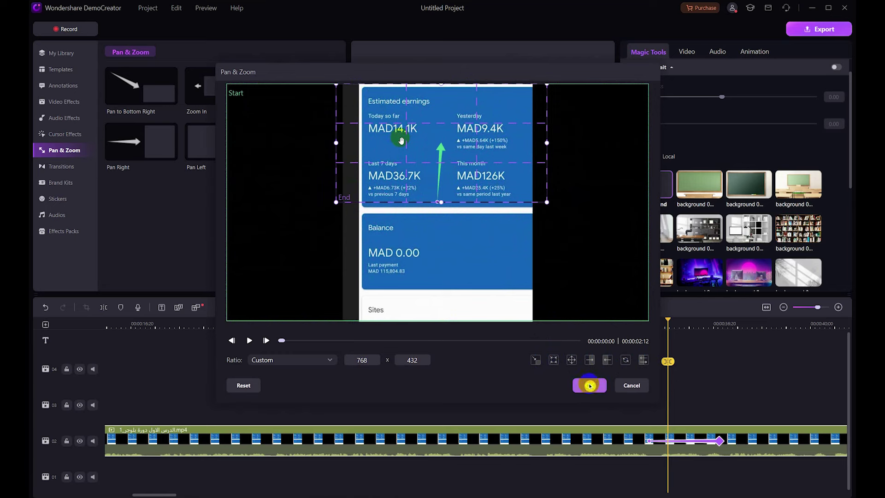
- Preview and apply the Pan & Zoom settings, and slightly shorten the effect's duration on the track 02 clip
left_click(251, 340)
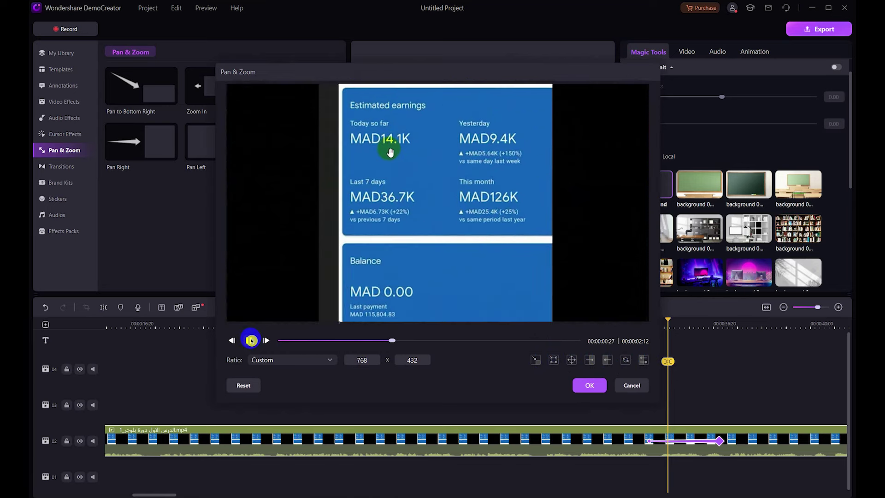
left_click(592, 386)
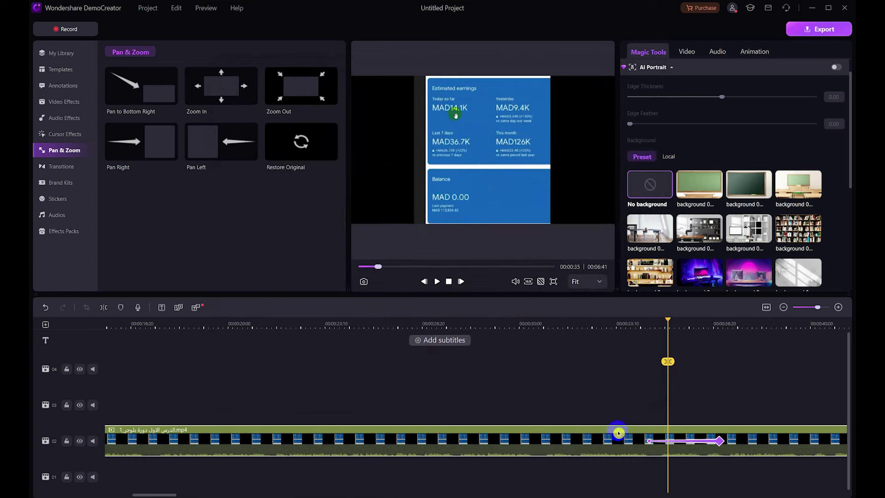
mouse_move(718, 441)
left_mouse_down()
mouse_move(761, 443)
mouse_move(713, 441)
left_mouse_up()
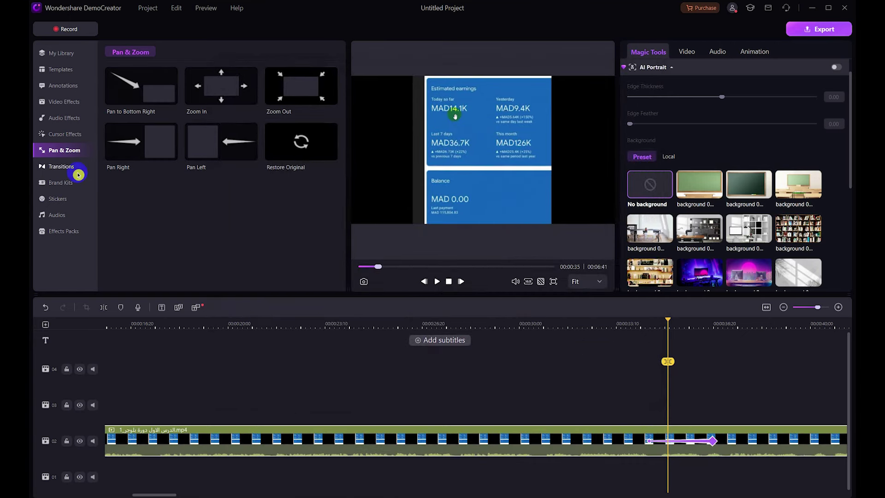
- Open the transitions library and try to place the 3D Orb 2 transition on the track 02 clip
left_click(64, 167)
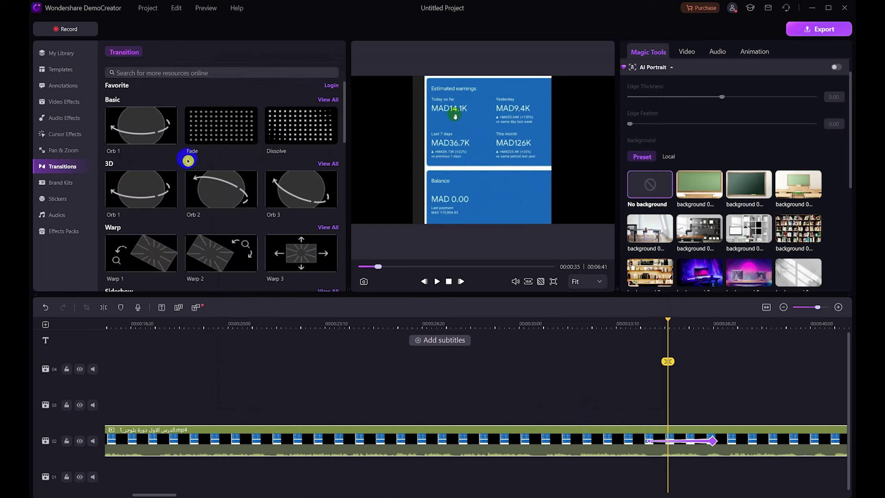
left_click_drag(241, 189, 638, 446)
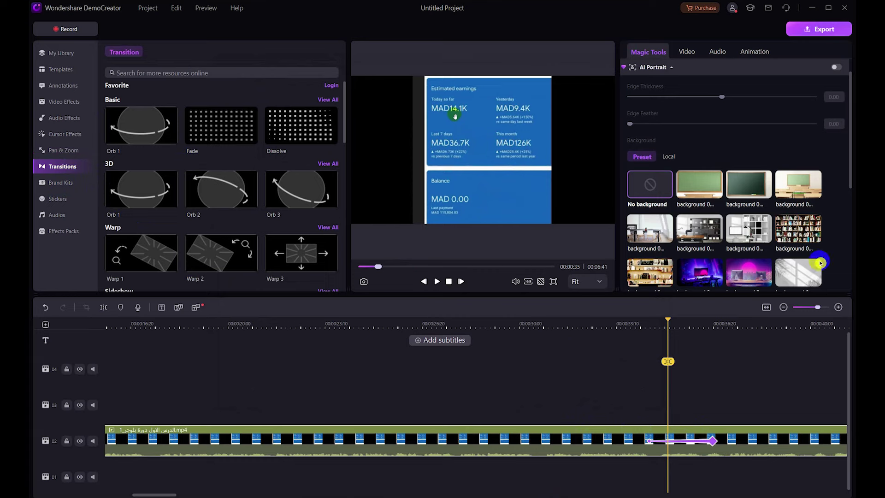
- Split the second clip on track 02 at 00:00:19 and again at 00:00:27
left_click(783, 308)
left_click(783, 307)
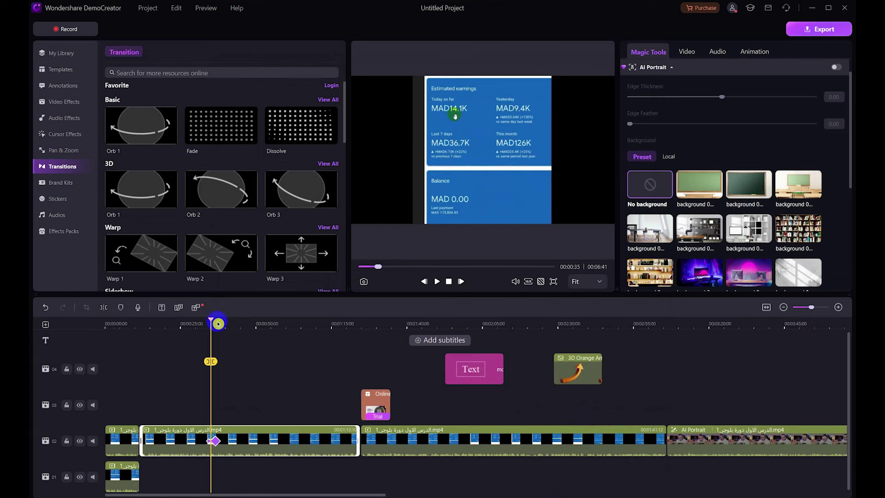
left_click_drag(204, 327, 165, 325)
left_click(169, 361)
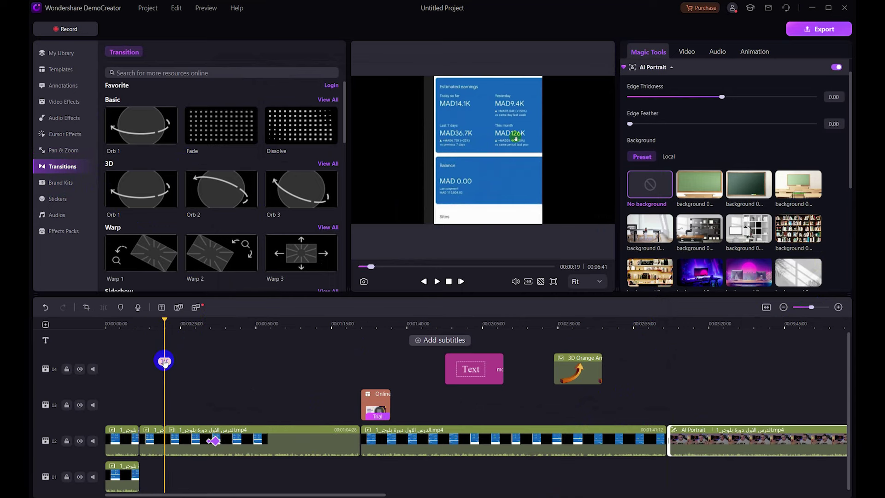
left_click_drag(166, 320, 187, 319)
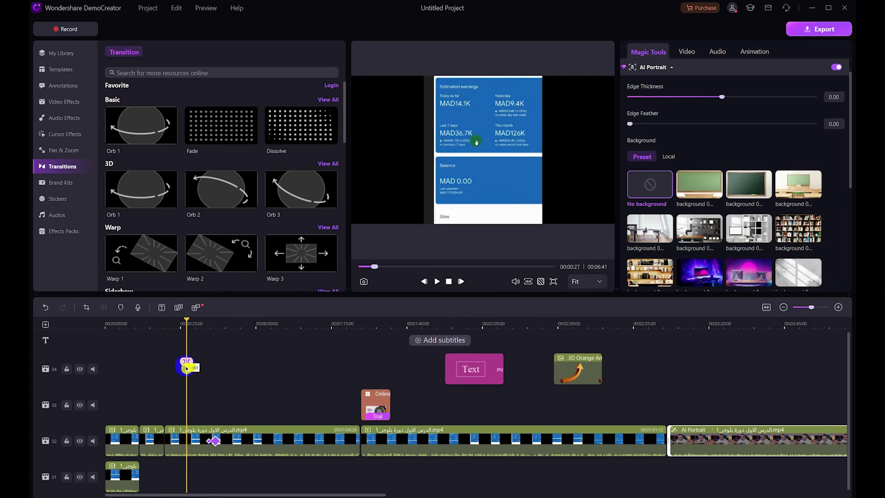
left_click(179, 441)
left_click(186, 361)
- Add the Basic Orb 1 transition to the start of the track 02 clip between the two splits
left_click(839, 309)
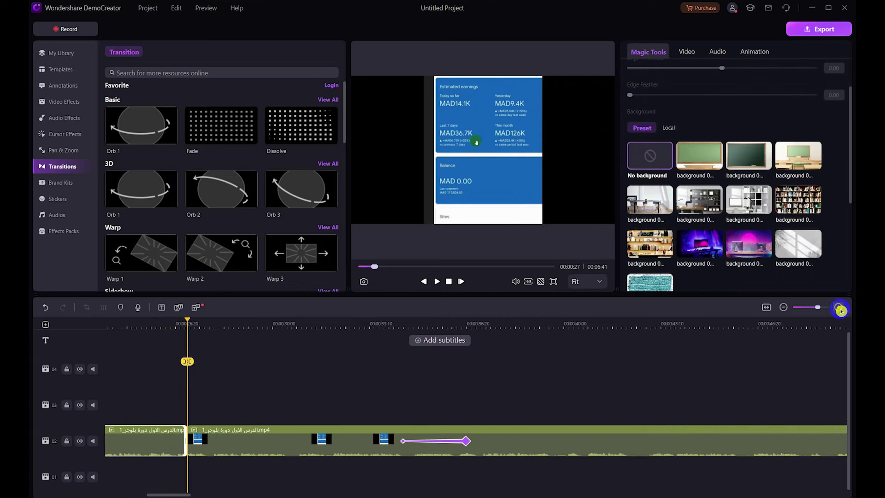
left_click(782, 309)
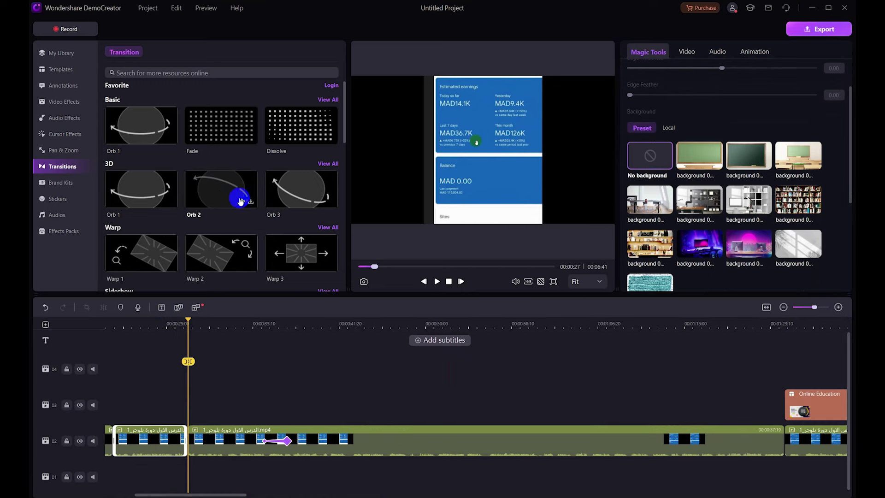
left_click_drag(142, 145, 167, 428)
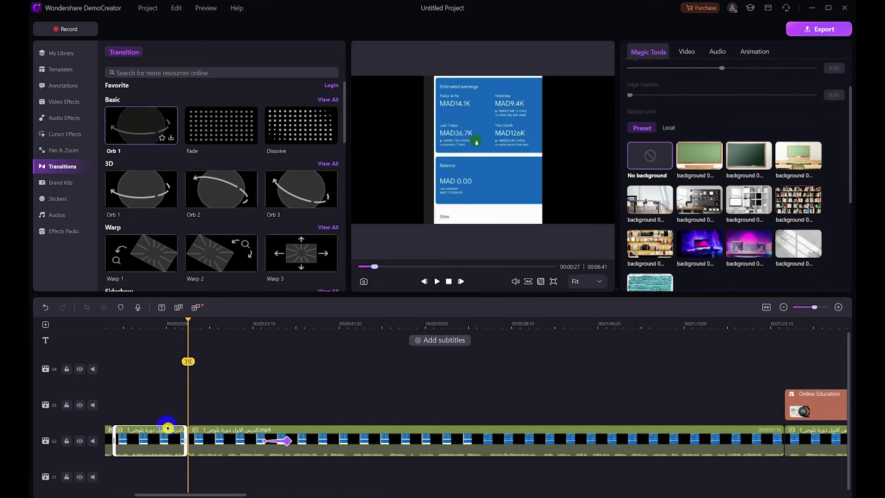
left_click(171, 137)
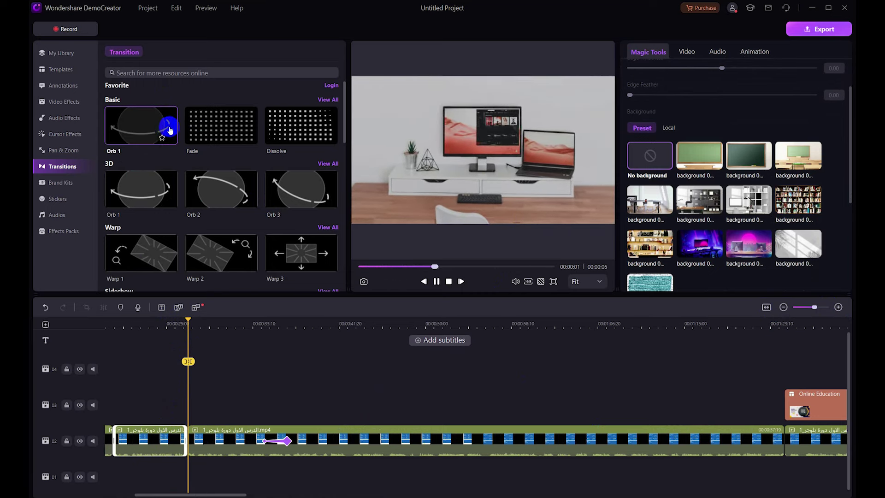
left_click_drag(144, 129, 161, 419)
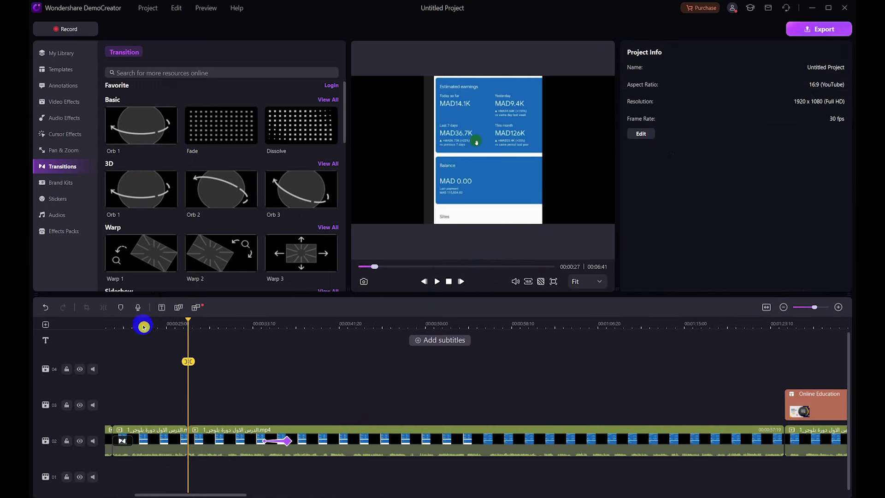
- Play back the Orb 1 transition on the timeline and look through the remaining transition categories
left_click_drag(179, 321, 281, 355)
left_click(434, 282)
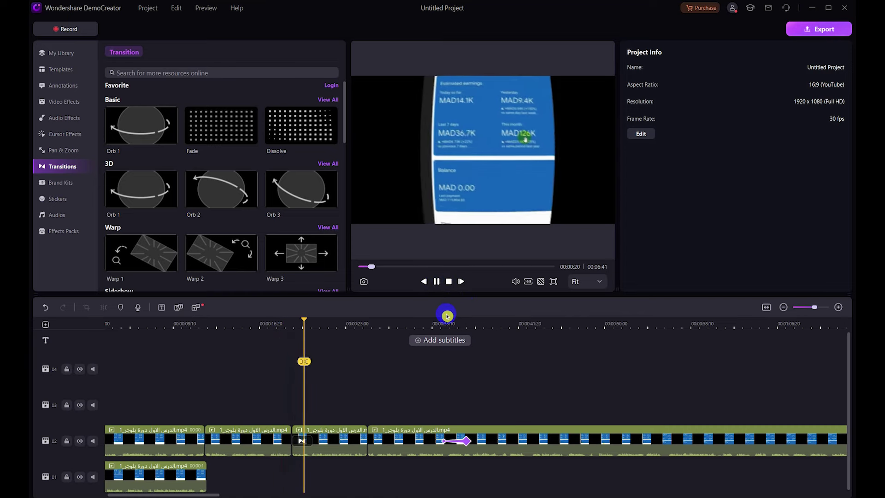
scroll(257, 200, "down", 8)
scroll(202, 216, "down", 3)
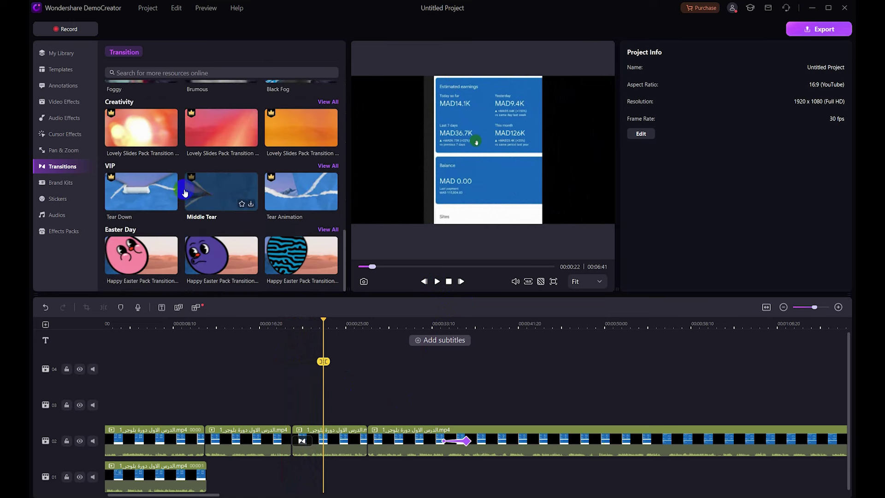
- Add the Welcome Intro Media Title 09 opener from Brand Kits at 00:06:39, near the end of the project
left_click(61, 185)
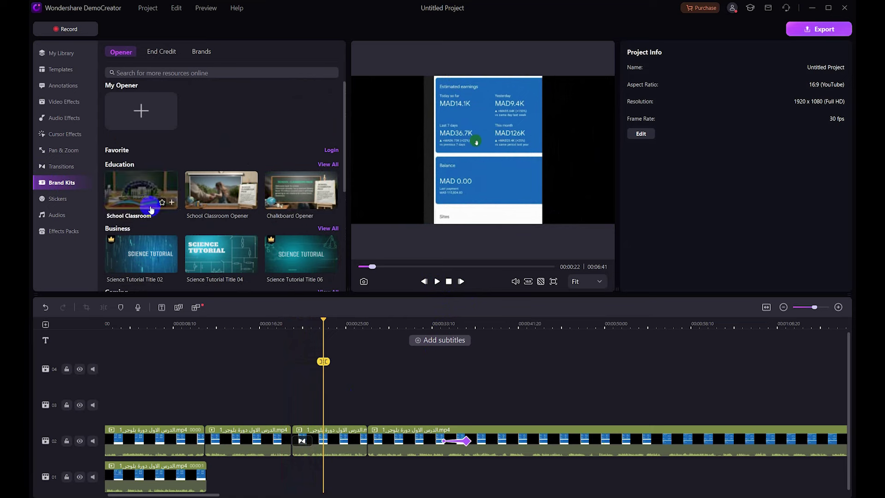
left_click_drag(195, 495, 292, 494)
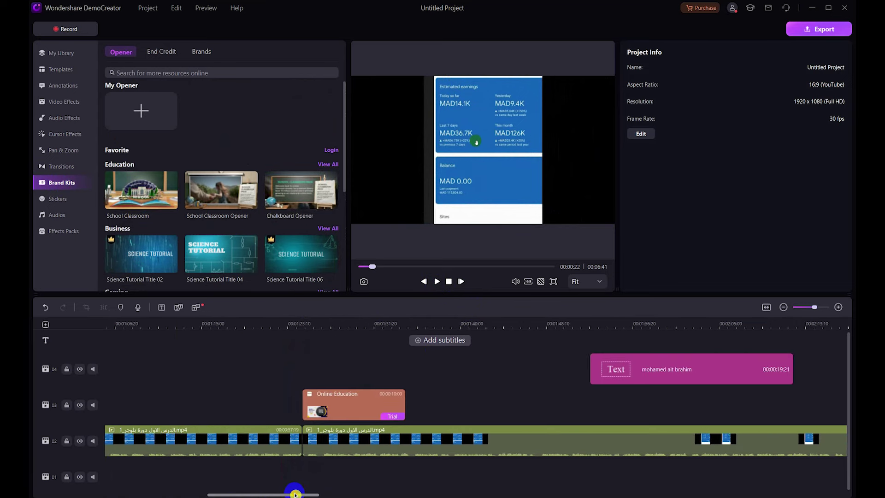
left_click(787, 307)
left_click(787, 307)
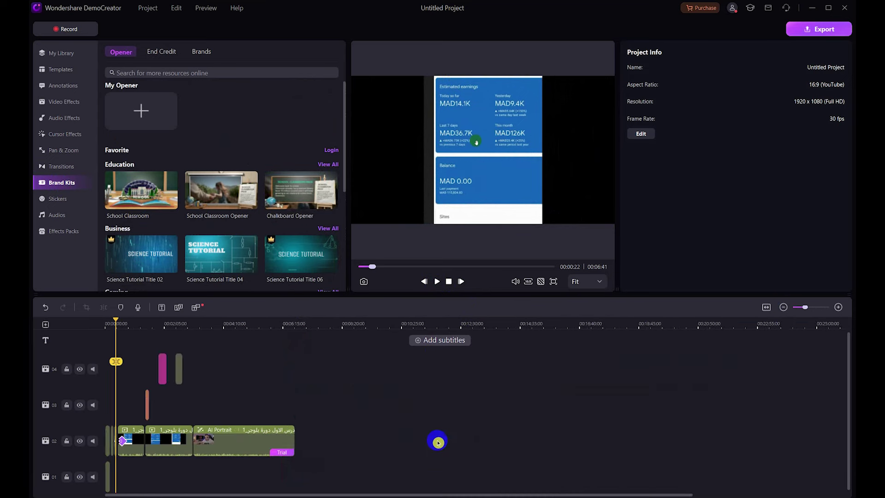
left_click_drag(116, 319, 295, 323)
left_click(143, 184)
left_click(170, 202)
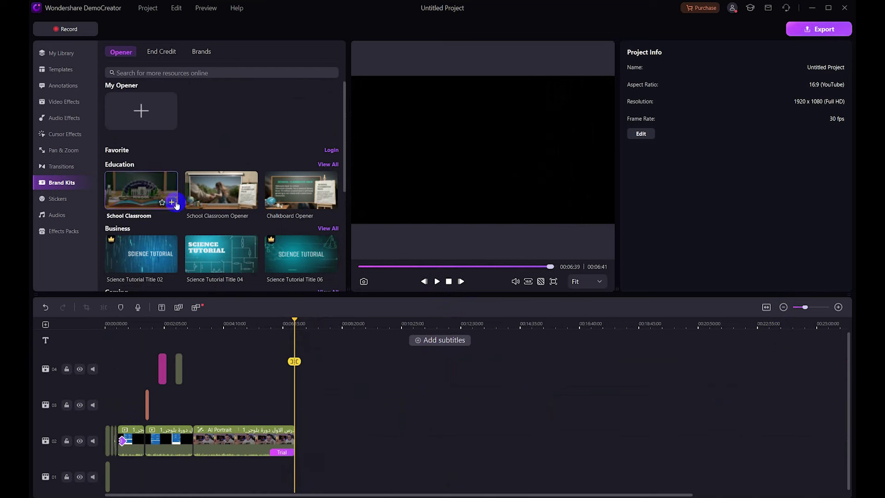
scroll(228, 233, "down", 2)
left_click(240, 167)
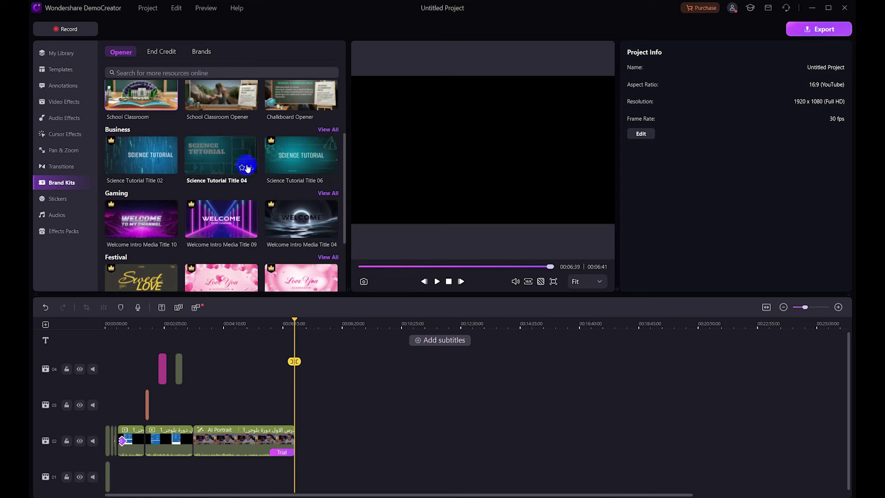
left_click(252, 233)
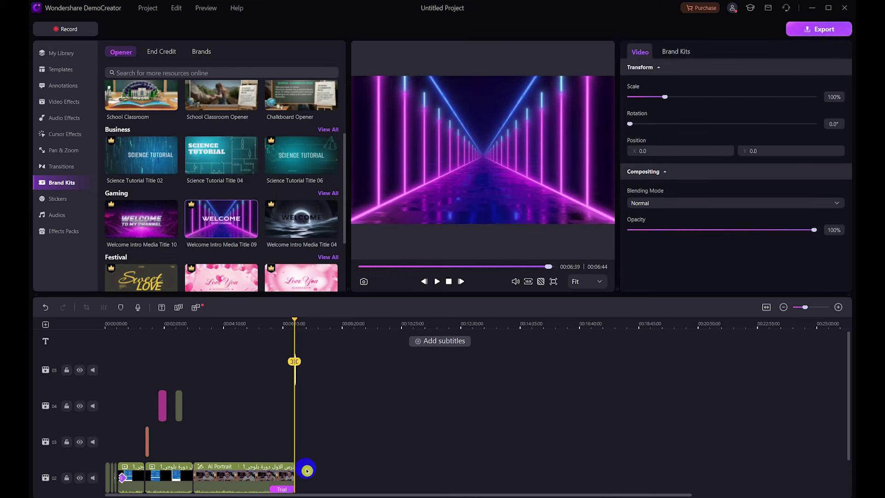
- Lengthen the opener clip to about 40 seconds and move it to track 04 above the end of the AI Portrait clip
left_click_drag(295, 369, 313, 369)
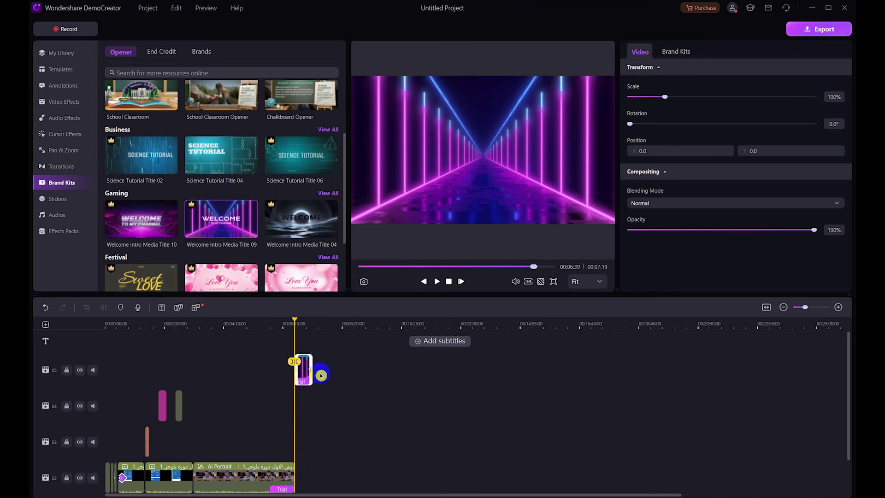
left_click(784, 308)
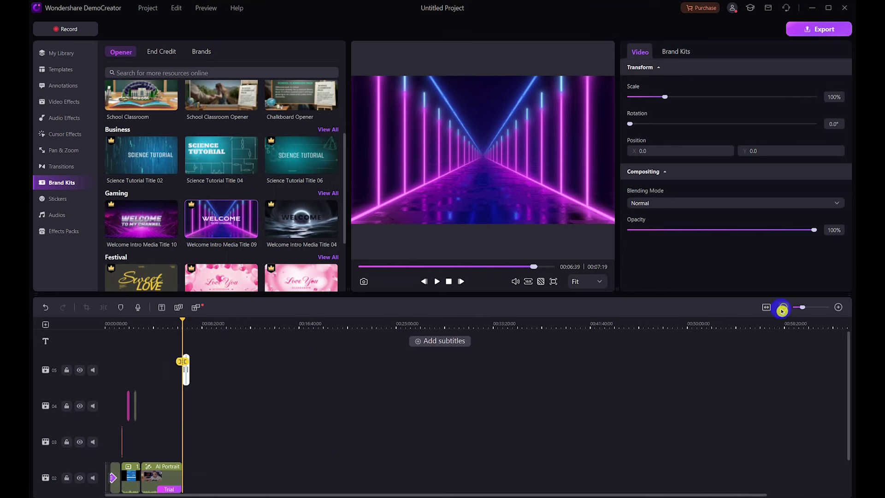
left_click(837, 309)
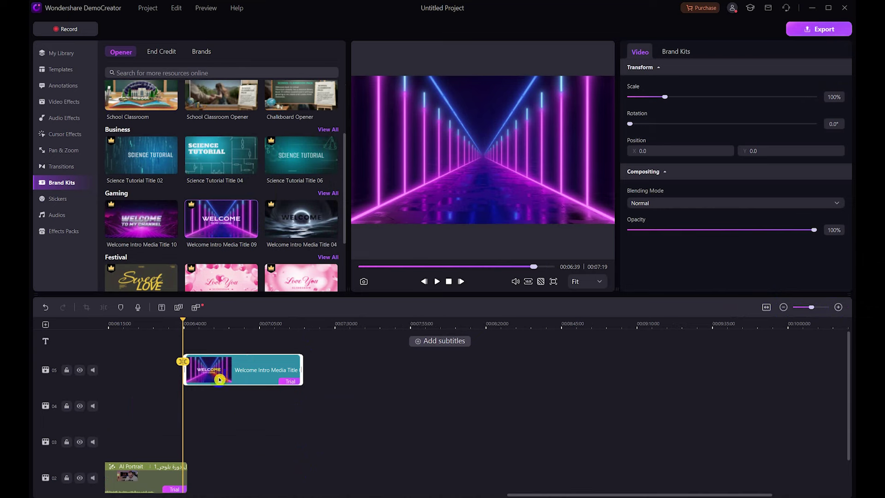
left_click_drag(231, 376, 254, 410)
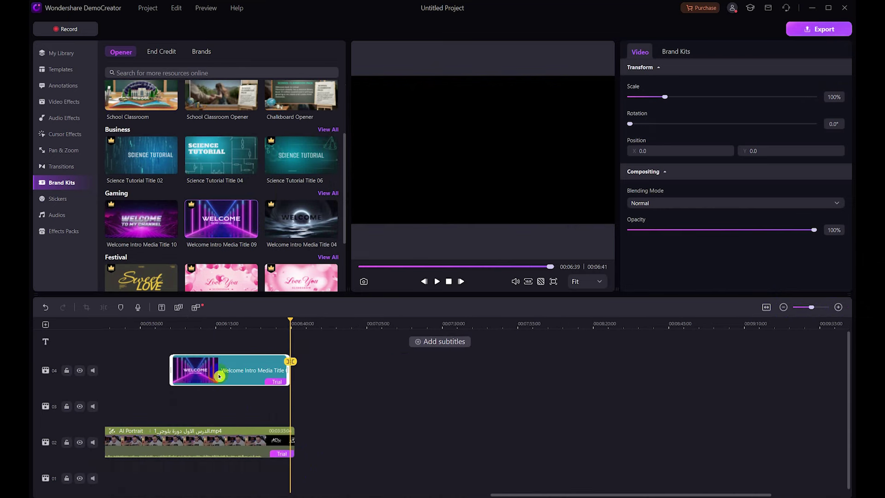
- At 00:06:21, move the opener's WELCOME text below TO MY CHANNEL and shift TO MY CHANNEL slightly down
left_click_drag(289, 312, 235, 321)
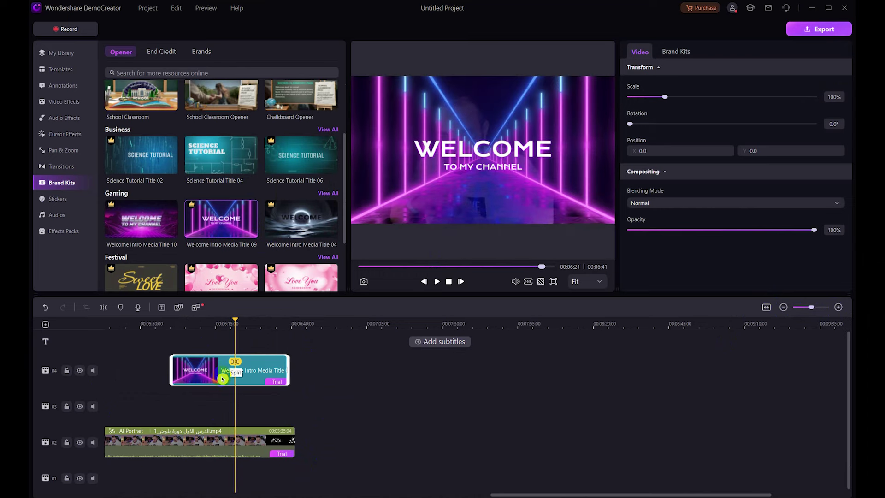
left_click(485, 159)
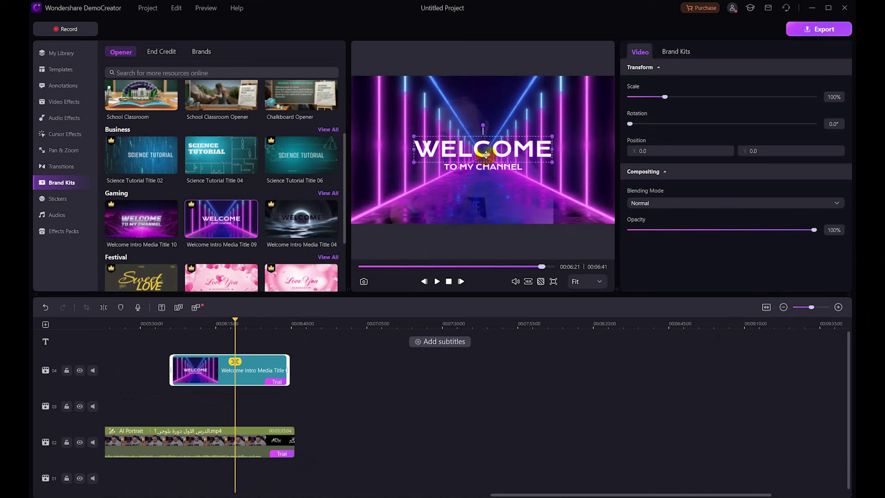
left_click_drag(515, 156, 492, 147)
left_click(280, 371)
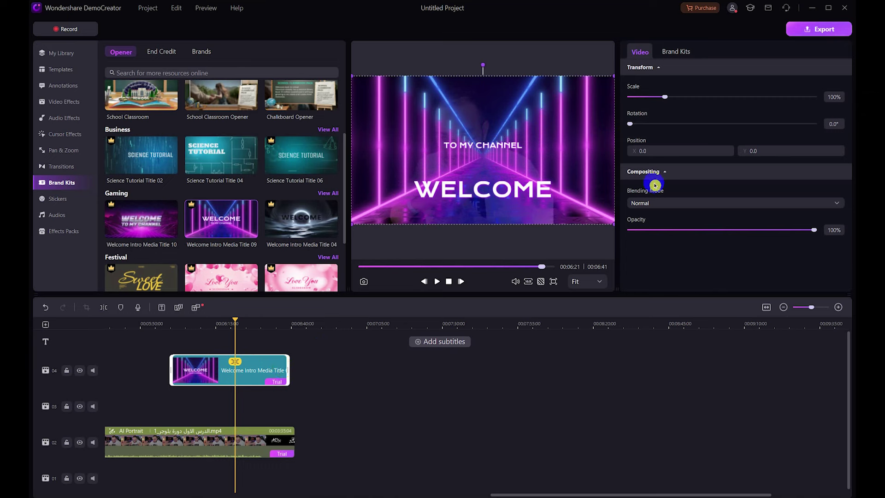
mouse_move(665, 96)
left_mouse_down()
mouse_move(651, 95)
mouse_move(666, 96)
left_mouse_up()
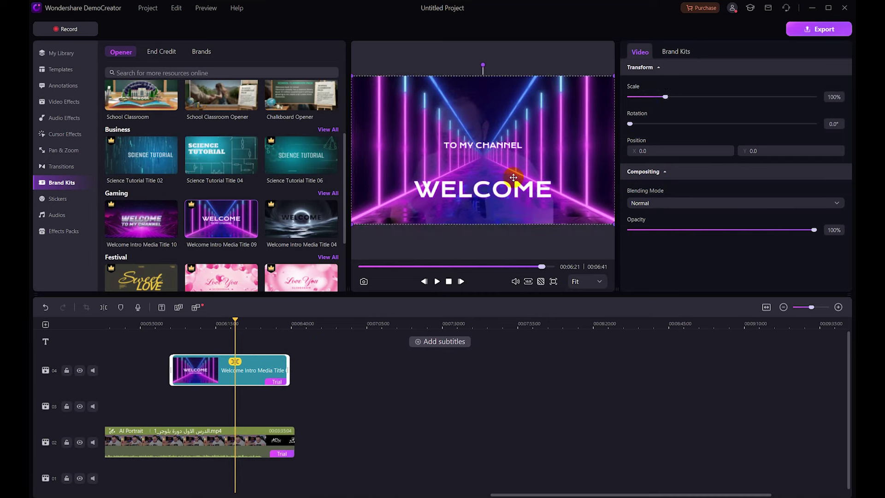
left_click_drag(479, 148, 478, 156)
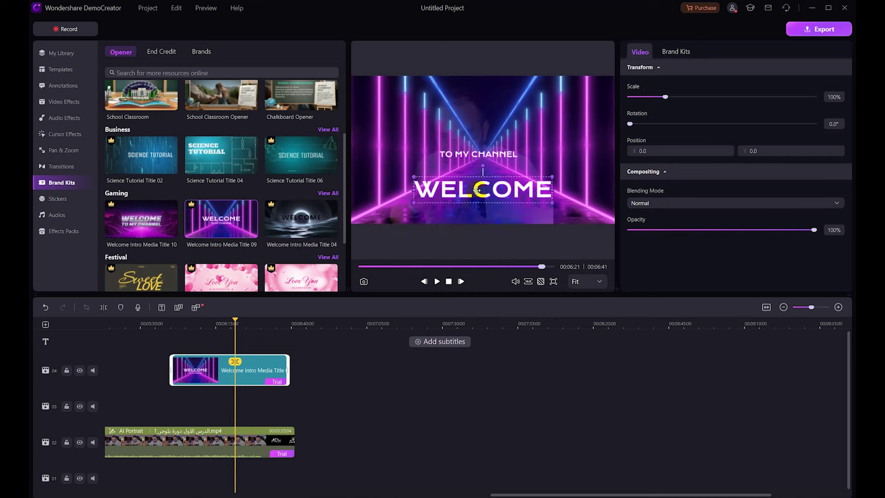
- Replace the opener's WELCOME text with the presenter's full name and move it up just under TO MY CHANNEL
left_click(476, 185)
double_click(486, 189)
key("BackSpace")
type("mohamed")
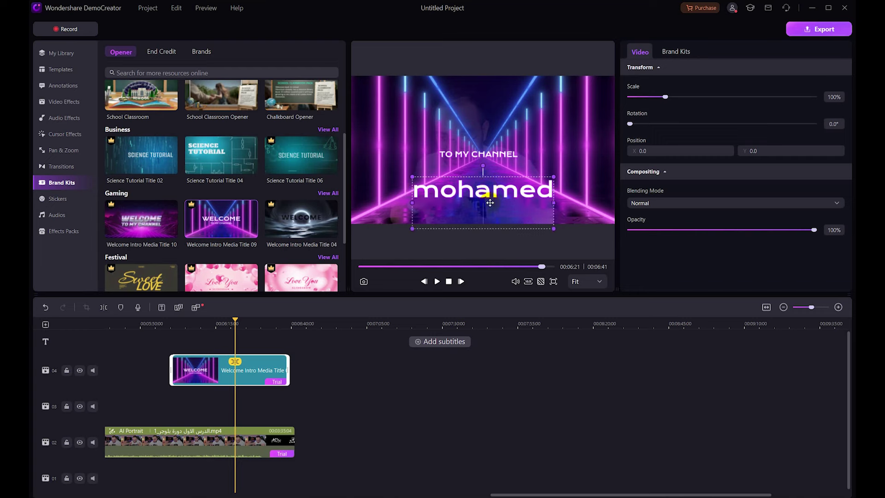
type("ait brahim")
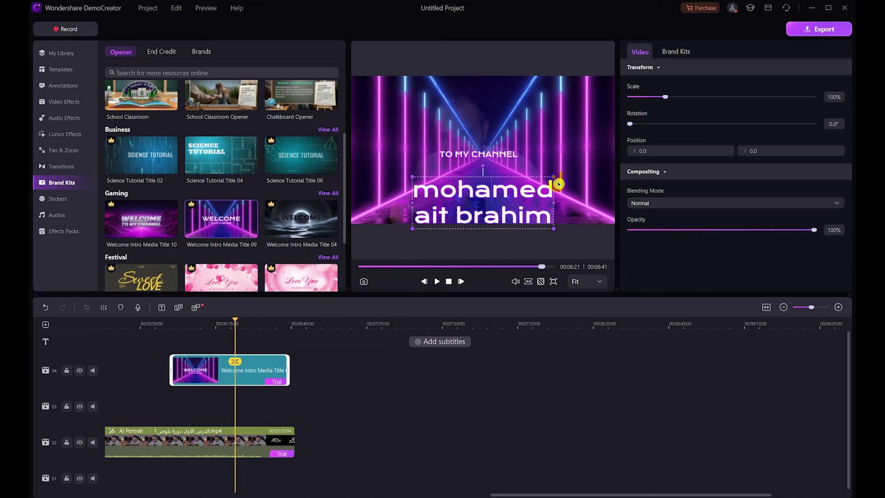
left_click_drag(487, 212, 488, 195)
- Replace the opener's TO MY CHANNEL text with youtube
left_click(498, 152)
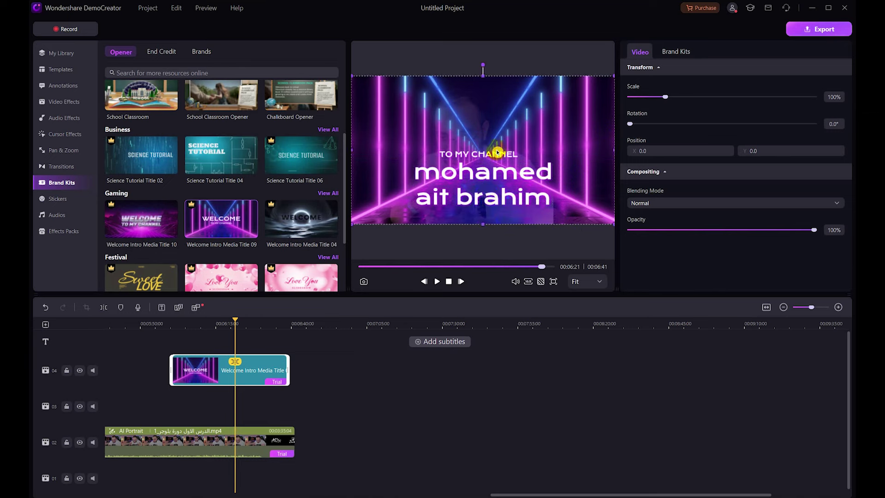
left_click(504, 152)
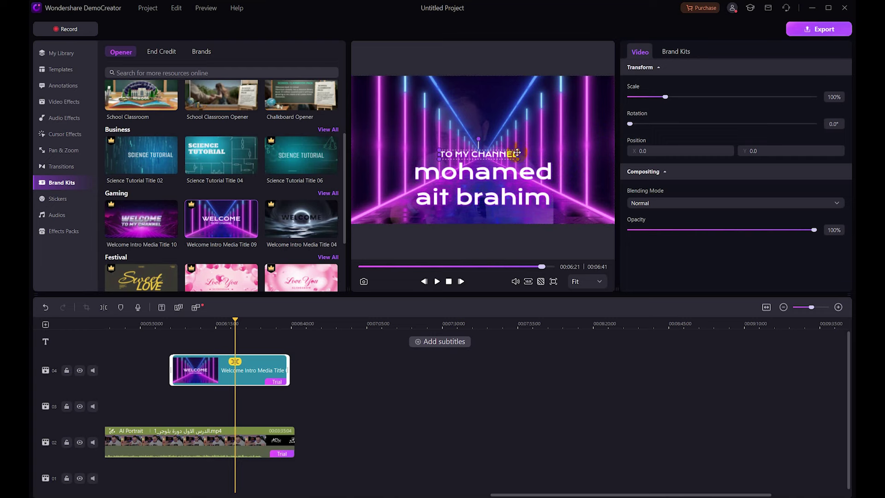
double_click(479, 154)
key("BackSpace")
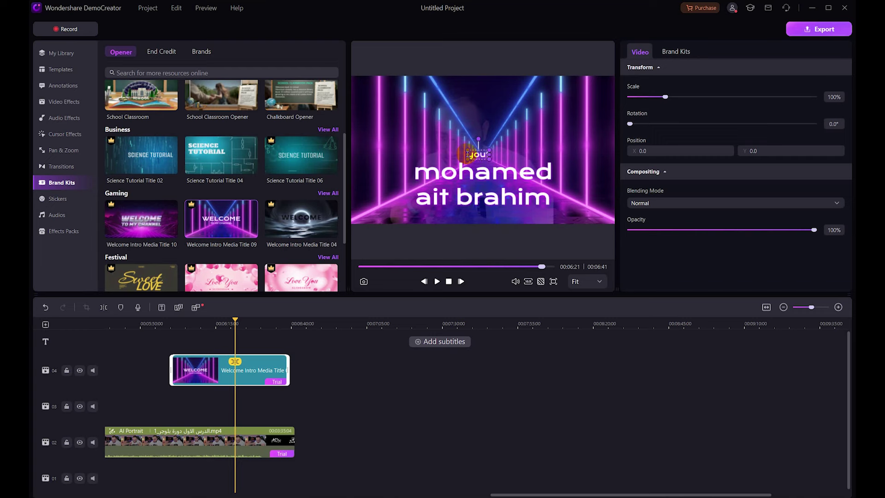
left_click(527, 146)
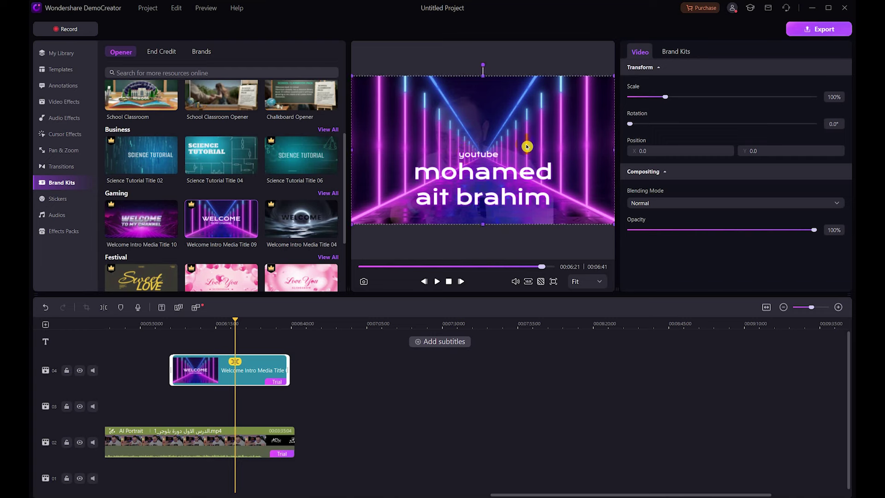
- Shrink the presenter's name slightly, leave a small gap below the youtube text, and play the opener from its start
left_click(480, 172)
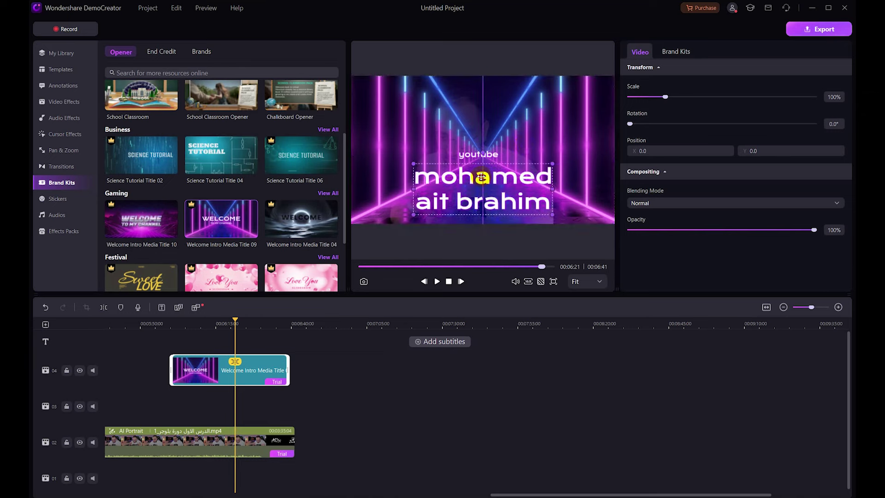
left_click_drag(554, 163, 536, 169)
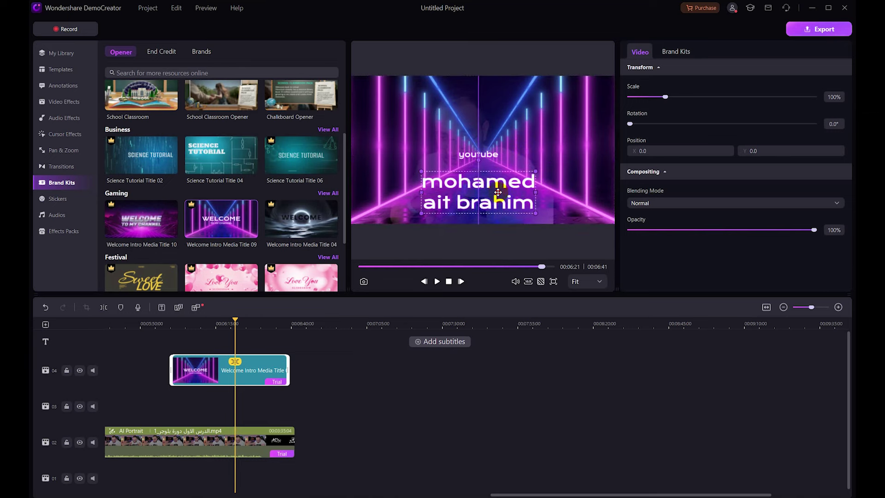
left_click_drag(221, 325, 159, 324)
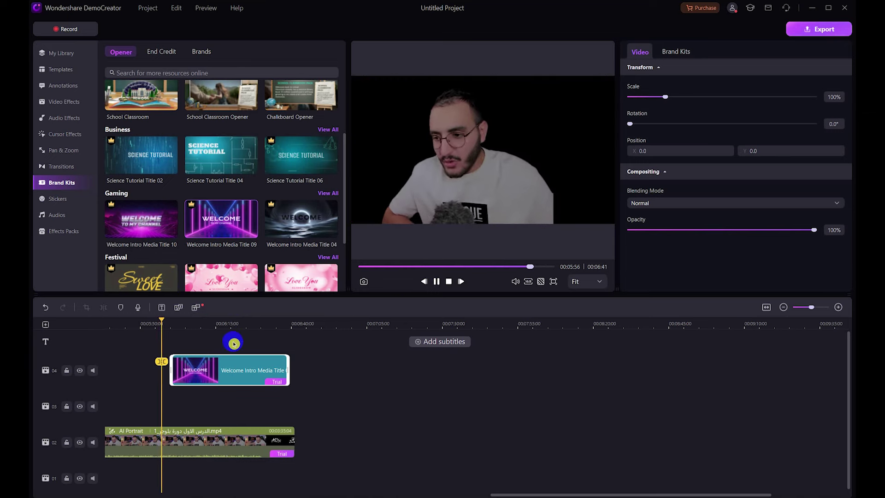
left_click(174, 321)
left_click(436, 281)
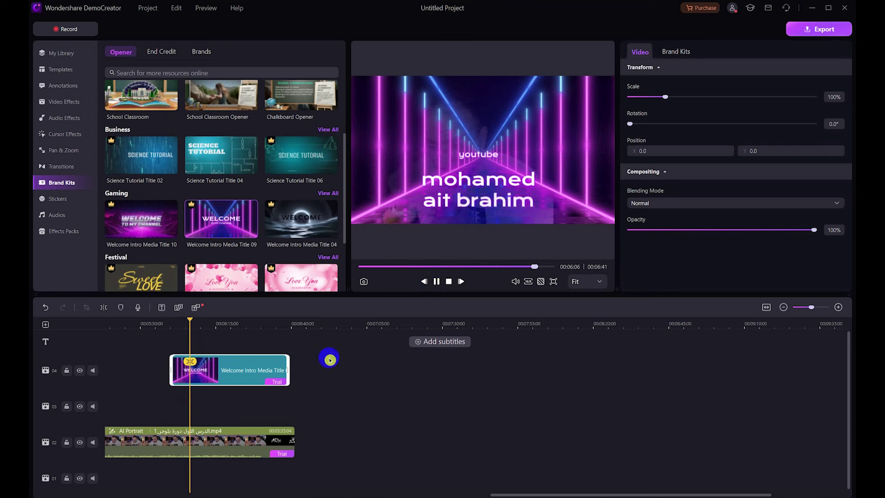
- Shorten the opener clip on track 04 to about 11 seconds by trimming its end, and play it back from its start
left_click_drag(289, 370, 203, 377)
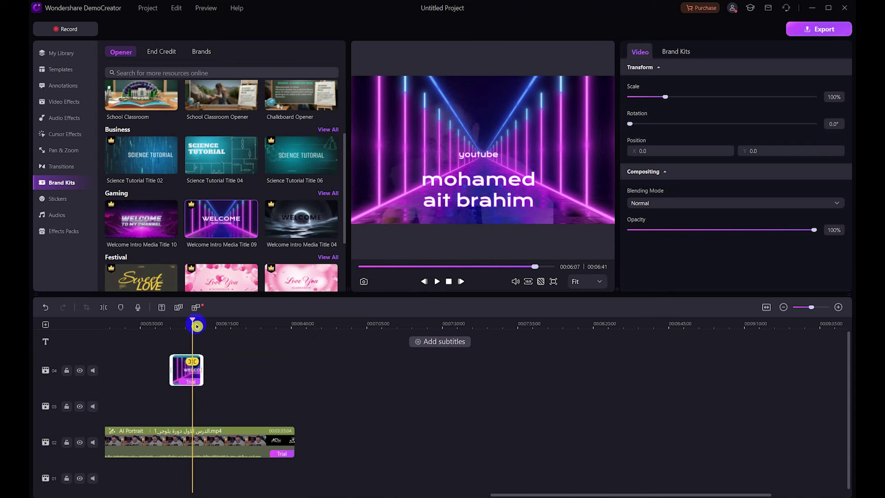
left_click_drag(192, 324, 170, 324)
left_click(433, 281)
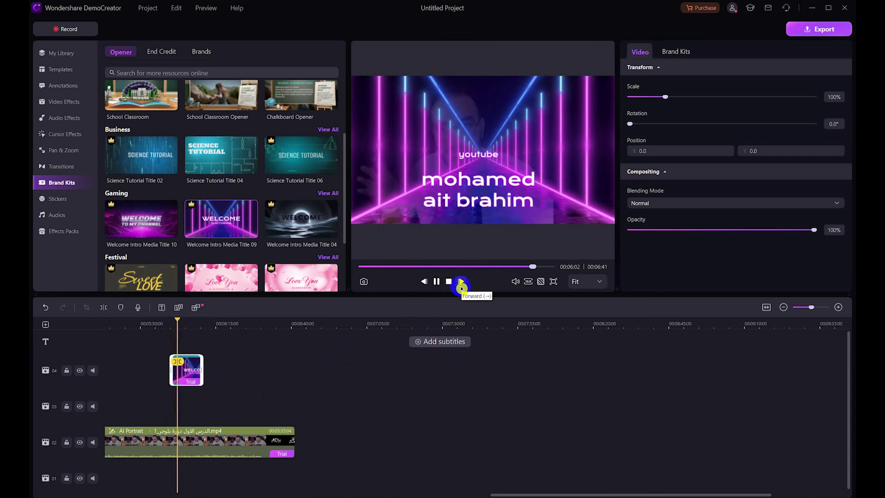
left_click(450, 282)
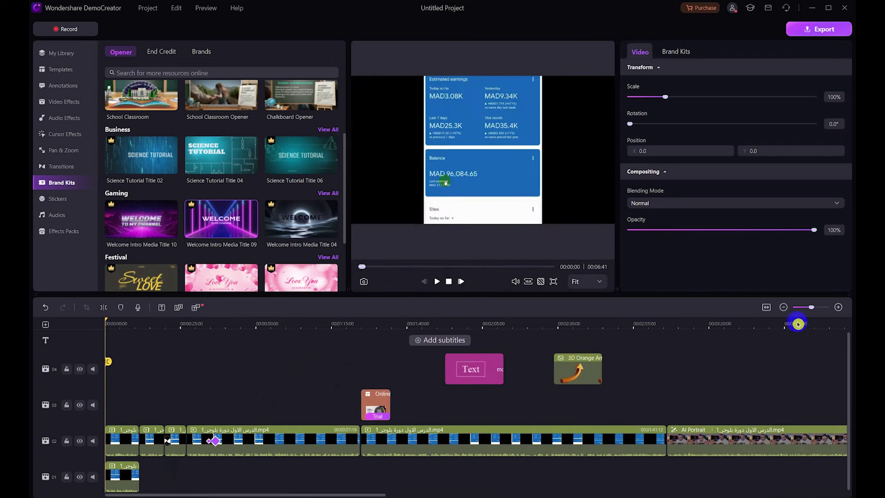
- Add the Dumbbel sticker from the Hot stickers at the very beginning of the timeline
left_click(784, 307)
scroll(191, 187, "down", 2)
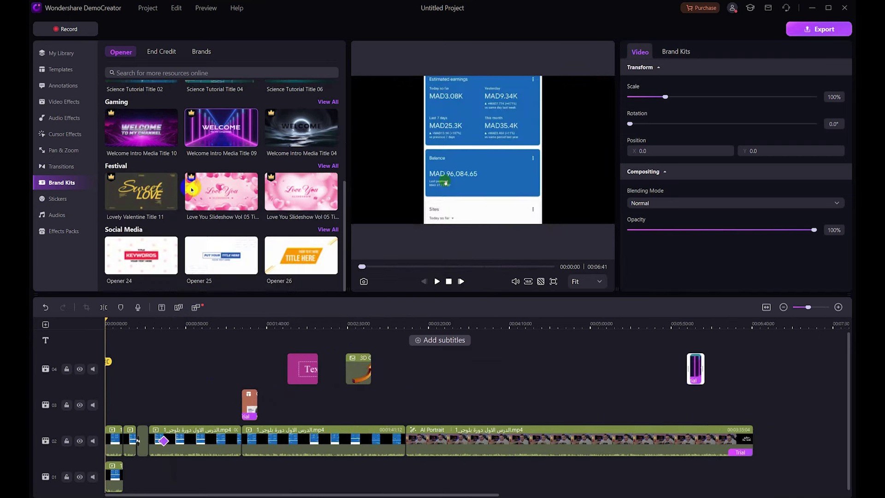
scroll(240, 252, "up", 3)
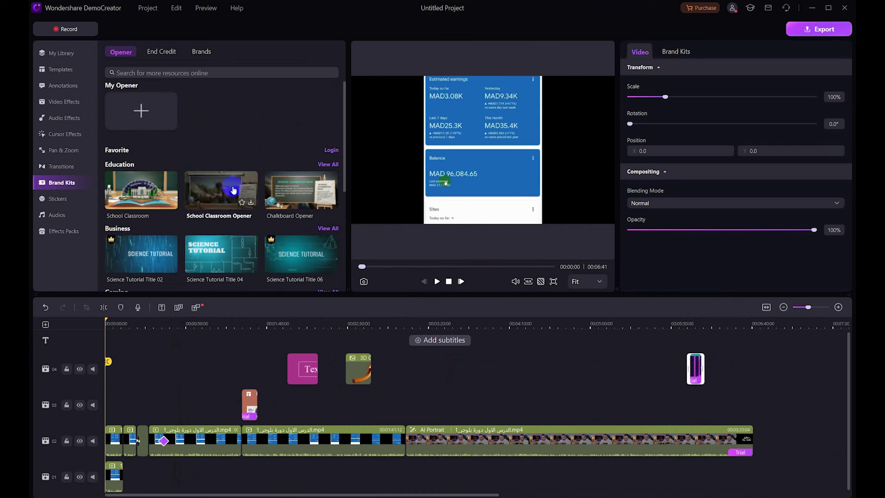
left_click(64, 202)
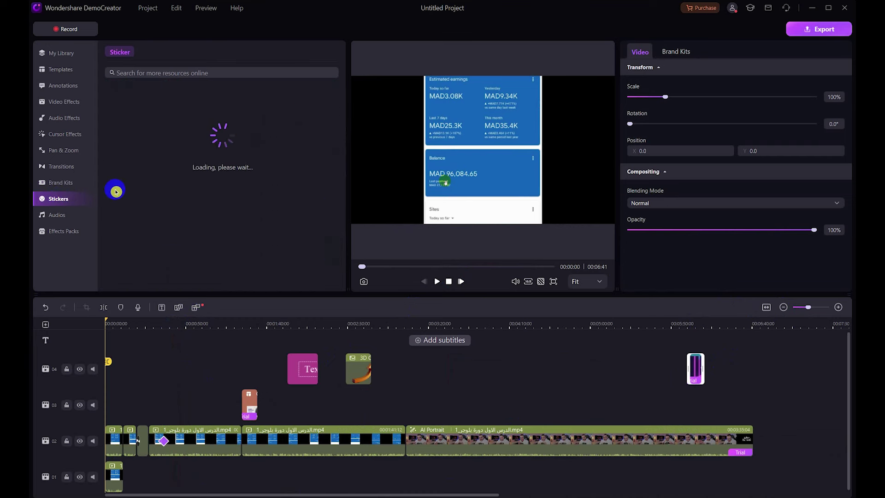
scroll(147, 175, "down", 4)
scroll(143, 141, "up", 4)
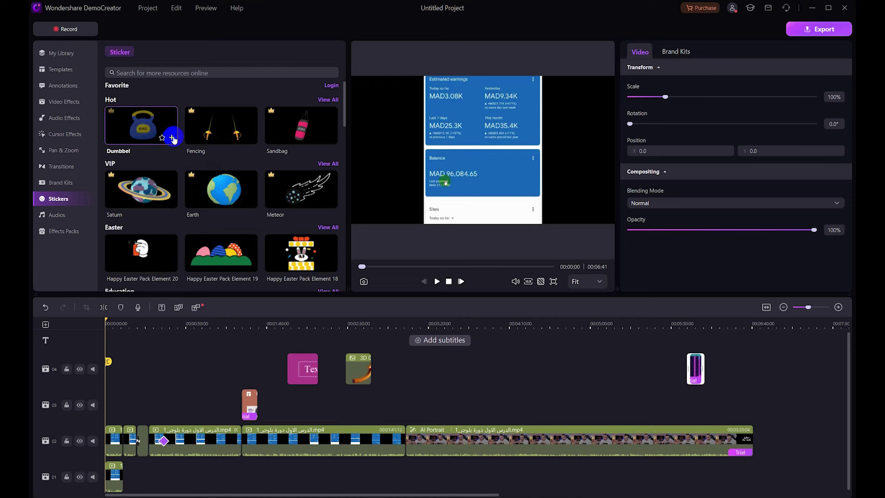
left_click(171, 138)
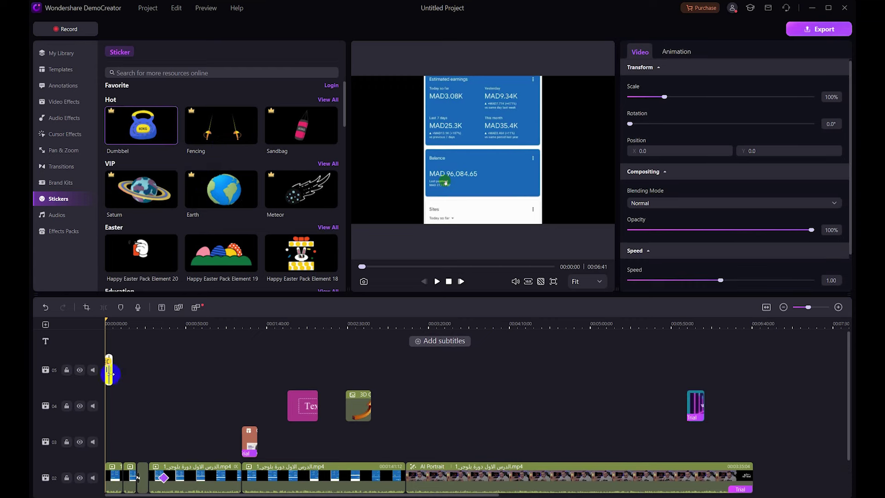
- Add the Dumbbel sticker again at the beginning of the timeline and move this new clip down to track 04
left_click(422, 417)
left_click(115, 374)
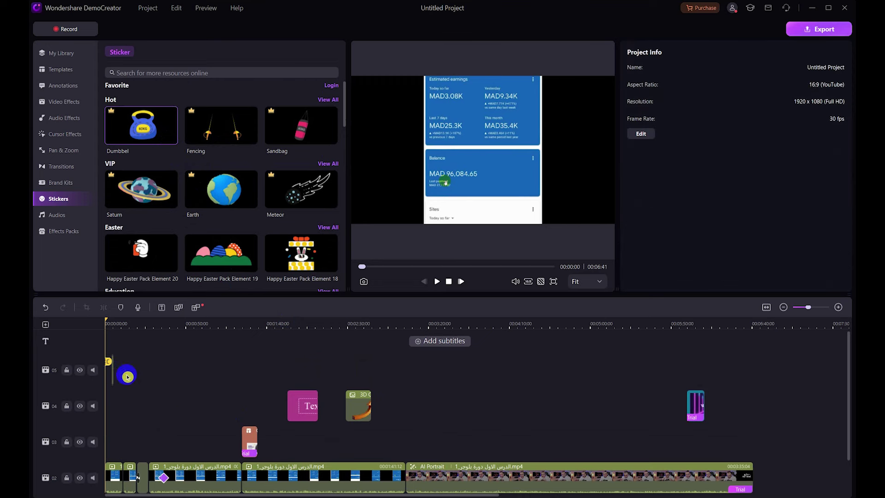
left_click(839, 307)
left_click(839, 307)
left_click(839, 307)
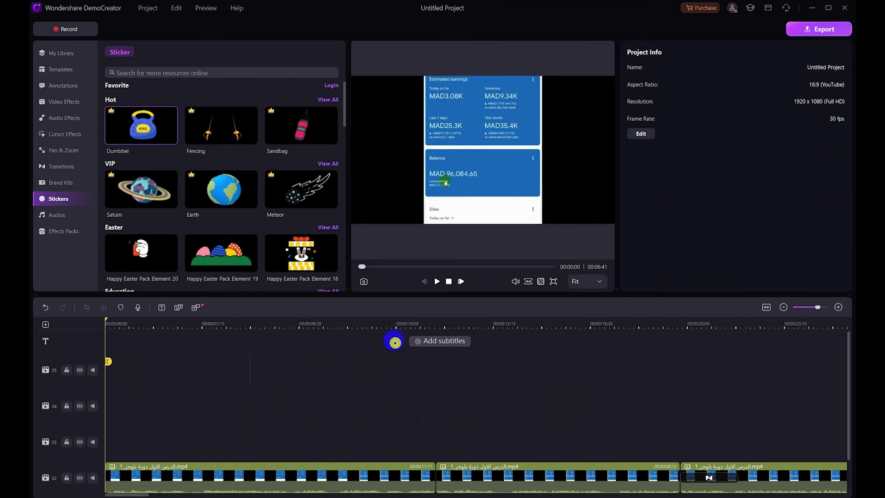
left_click(251, 368)
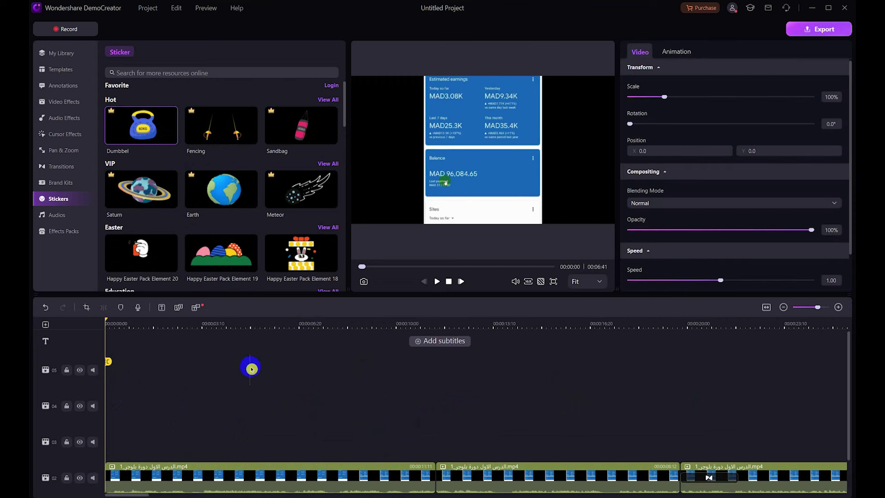
mouse_move(136, 144)
left_click(171, 138)
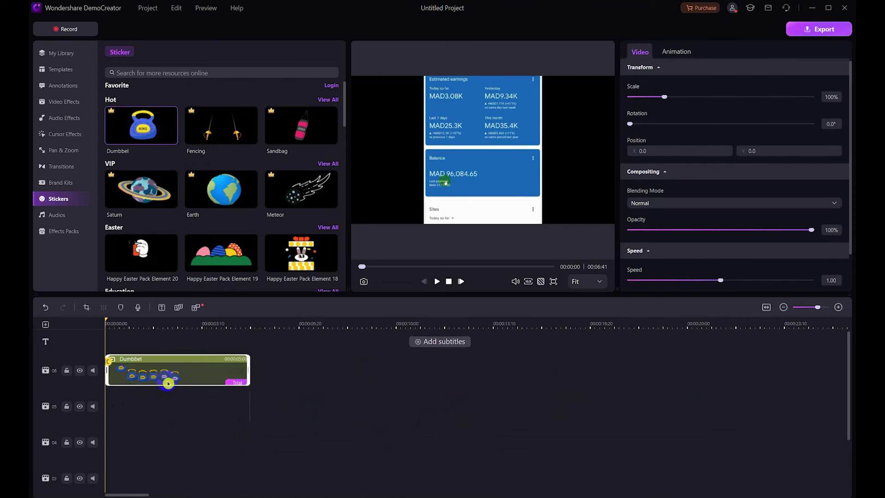
left_click_drag(180, 377, 184, 435)
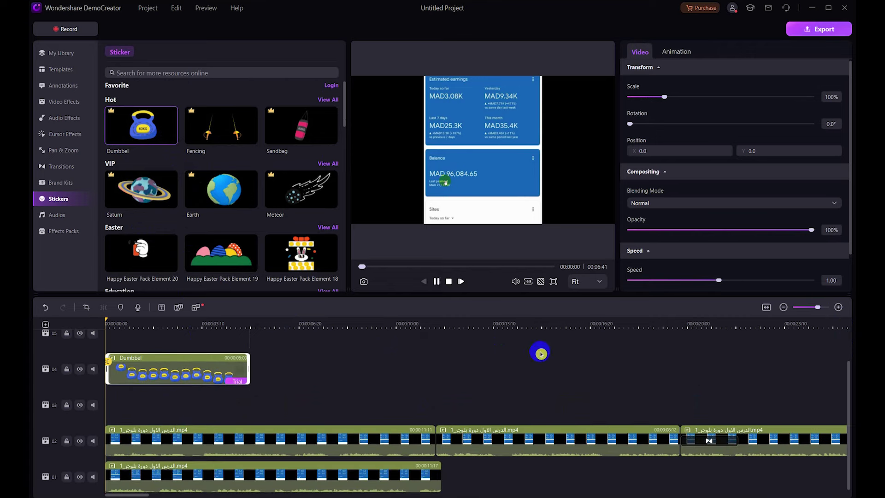
- Trim the end of the Dumbbel sticker clip to a length of about 3 seconds and play it back from the start
key("space")
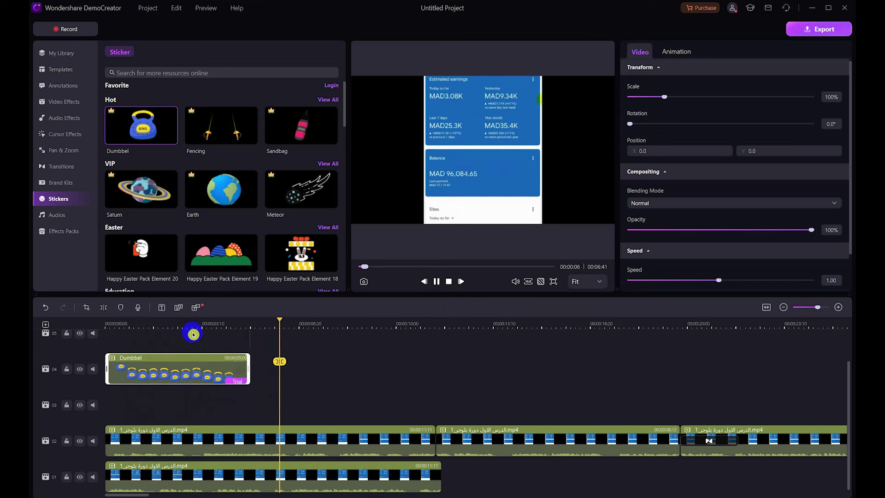
left_click(440, 281)
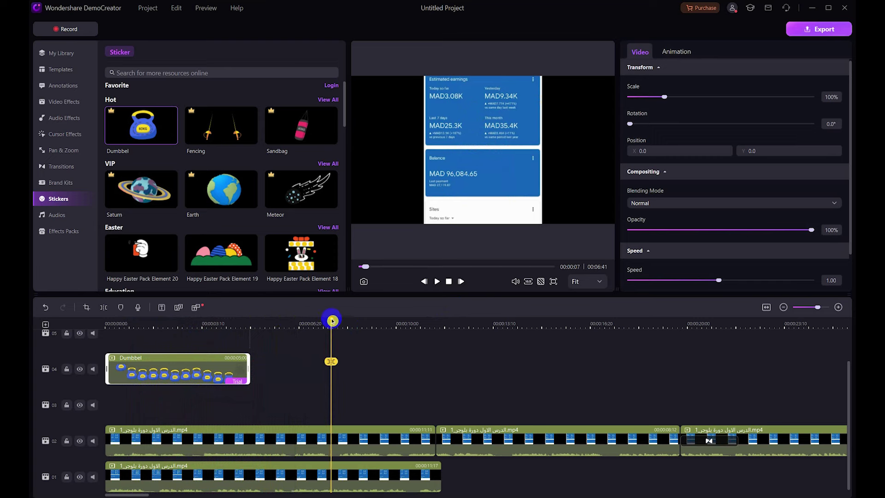
left_click_drag(332, 320, 166, 323)
left_click_drag(248, 366, 193, 368)
left_click_drag(168, 318, 109, 341)
left_click(437, 281)
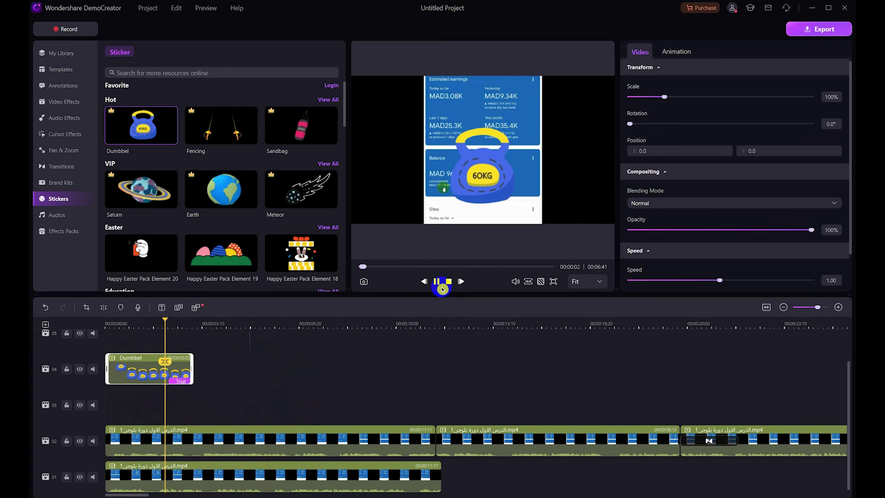
left_click(433, 286)
- Move the Dumbbel sticker in the preview to position X -55.7, Y 55.7 and set its speed to 0.88
left_click(474, 167)
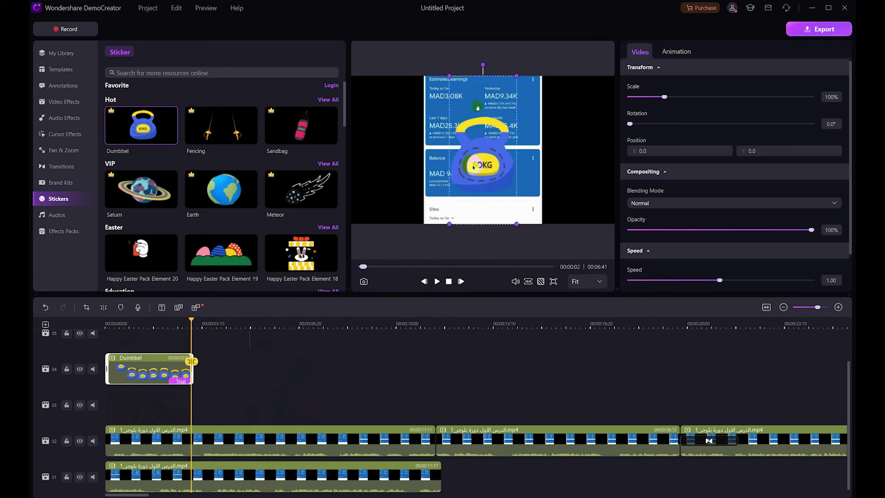
mouse_move(482, 167)
left_mouse_down()
mouse_move(477, 138)
mouse_move(475, 159)
left_mouse_up()
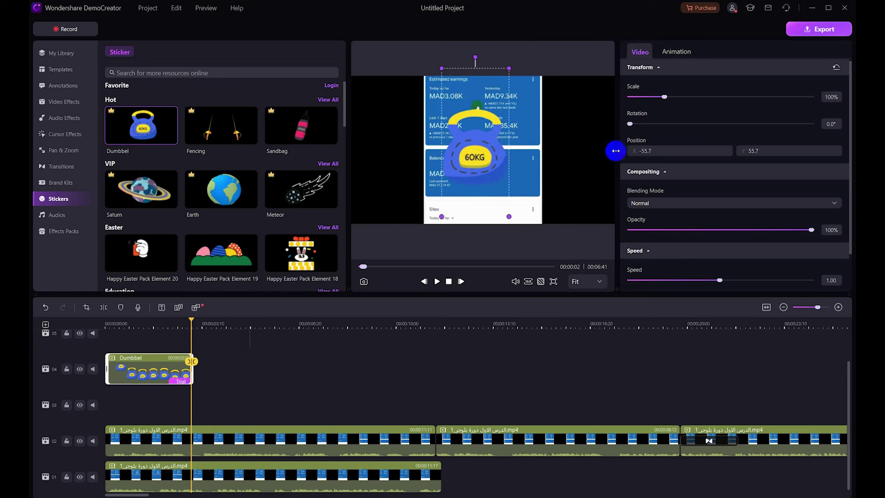
mouse_move(814, 231)
left_mouse_down()
mouse_move(756, 233)
mouse_move(830, 233)
left_mouse_up()
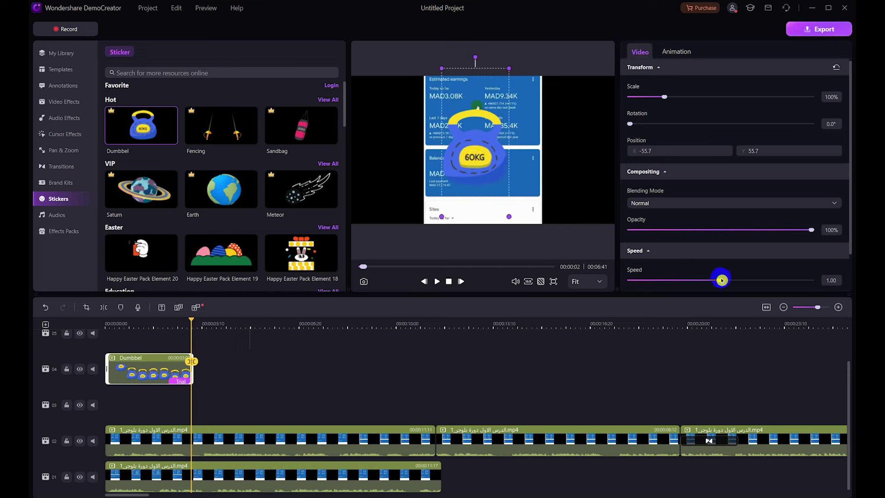
mouse_move(721, 280)
left_mouse_down()
mouse_move(695, 282)
mouse_move(707, 283)
left_mouse_up()
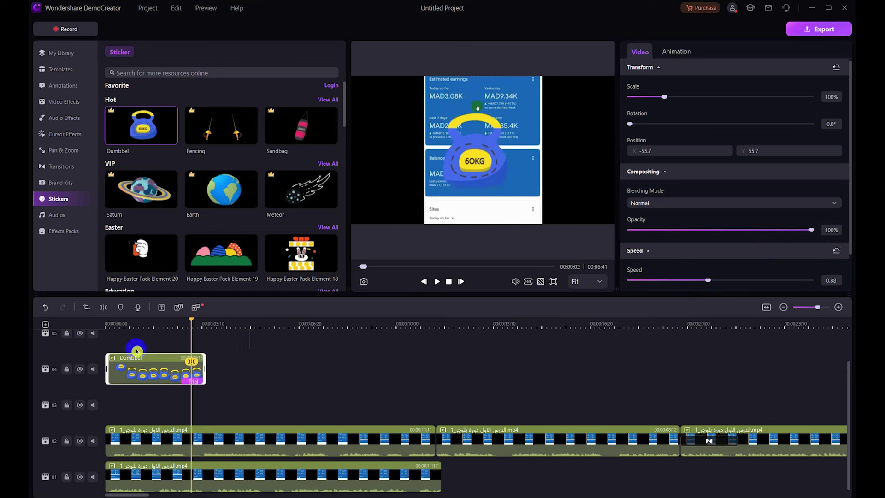
- Add the City Pulse track from the News audio category at about 00:00:02 and play back a few seconds of it
scroll(194, 221, "down", 6)
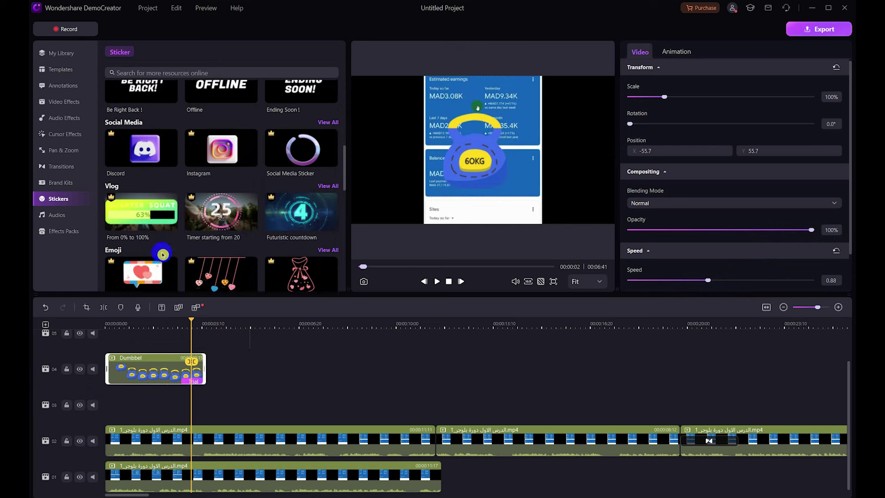
scroll(212, 207, "down", 10)
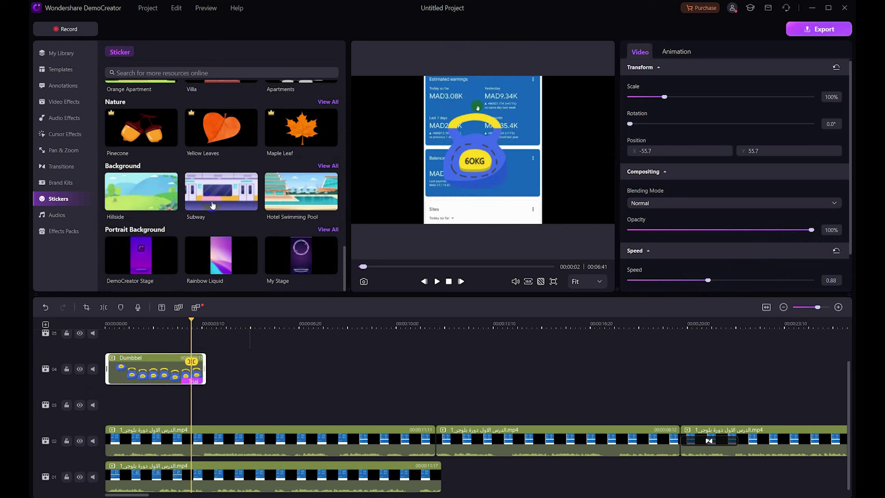
left_click(55, 215)
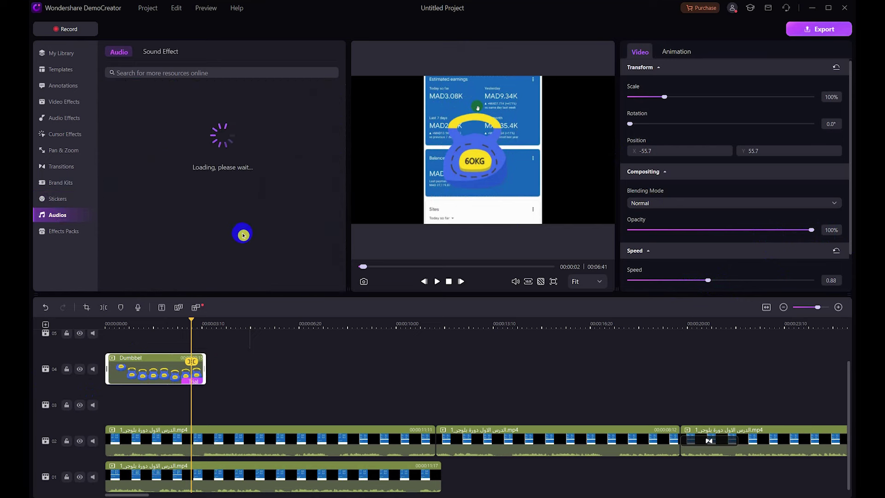
scroll(271, 176, "down", 2)
scroll(208, 166, "up", 2)
left_click(173, 137)
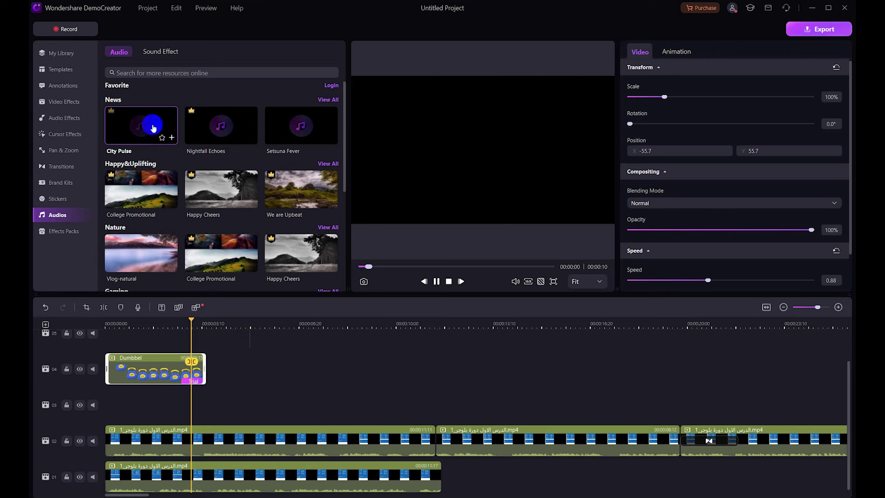
left_click(171, 138)
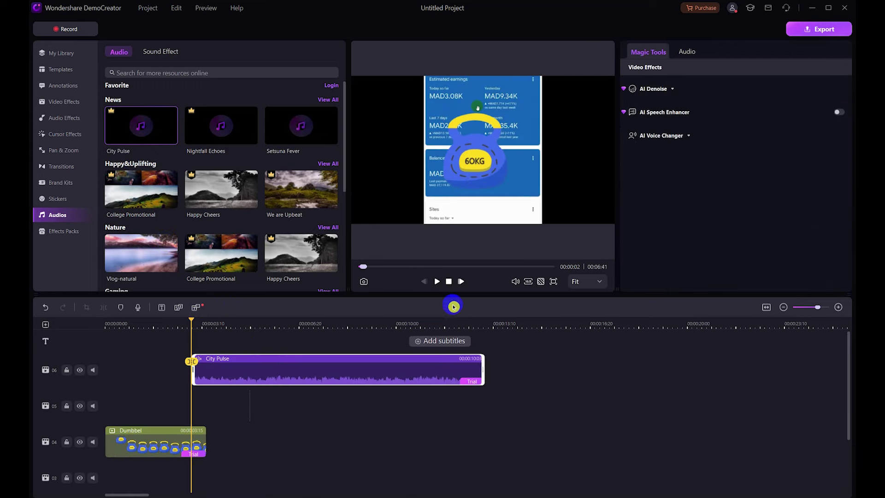
left_click(439, 282)
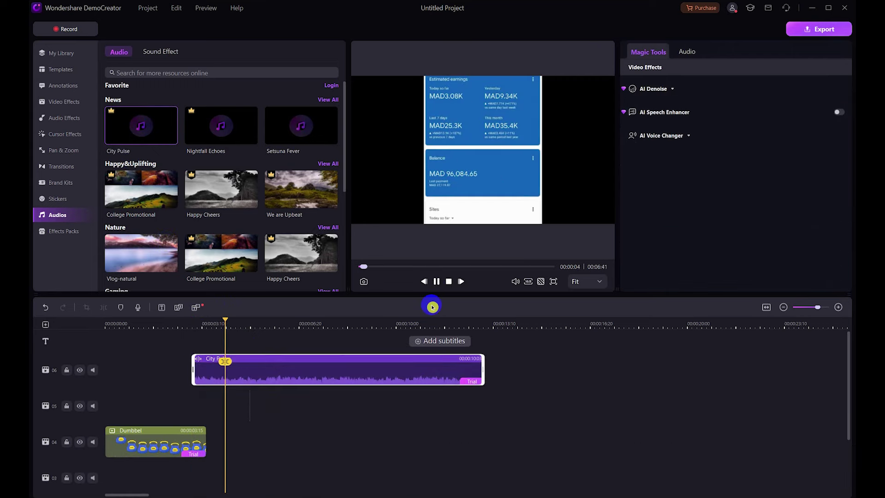
left_click(437, 282)
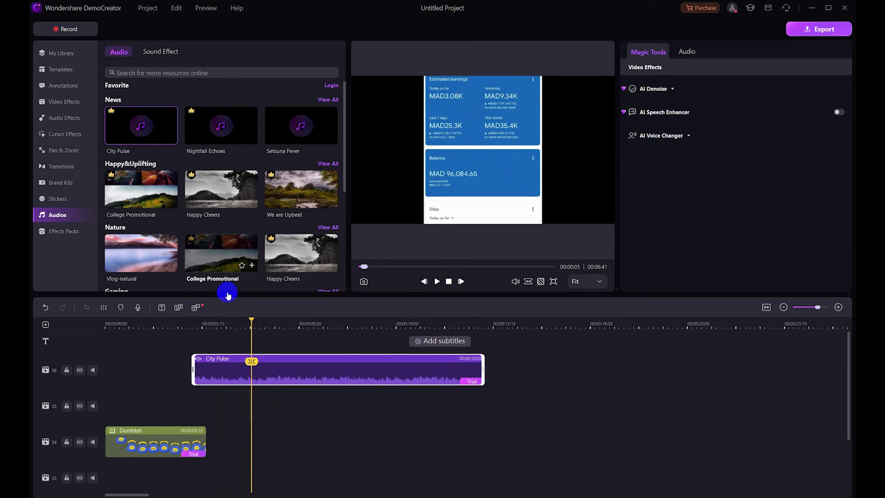
- Delete the City Pulse audio clip from track 06 and browse the available effects packs by category
left_click(64, 235)
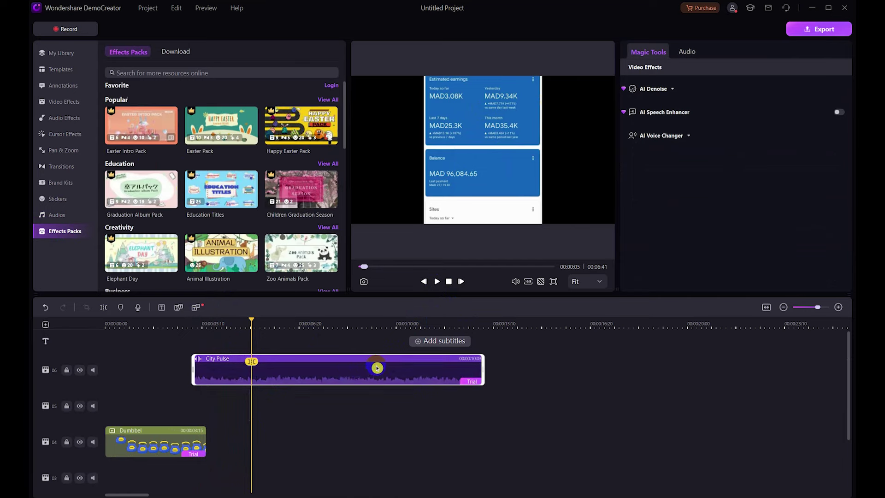
key("Delete")
scroll(273, 410, "down", 2)
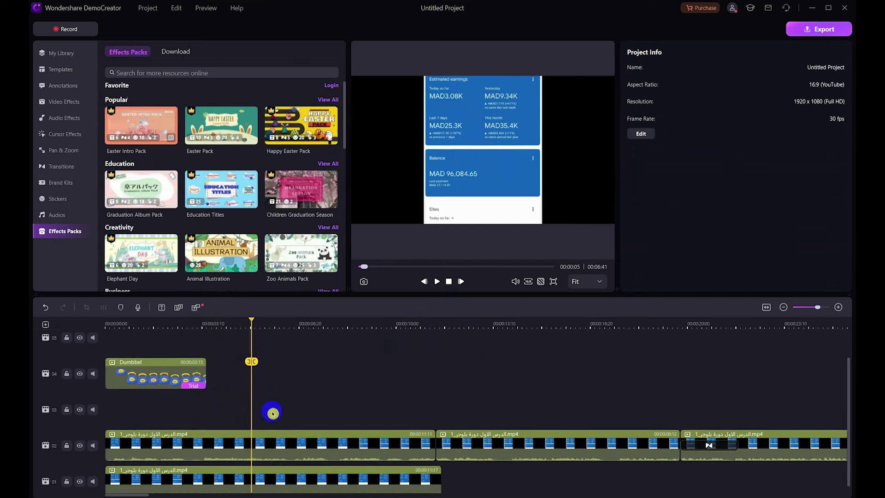
scroll(179, 199, "down", 4)
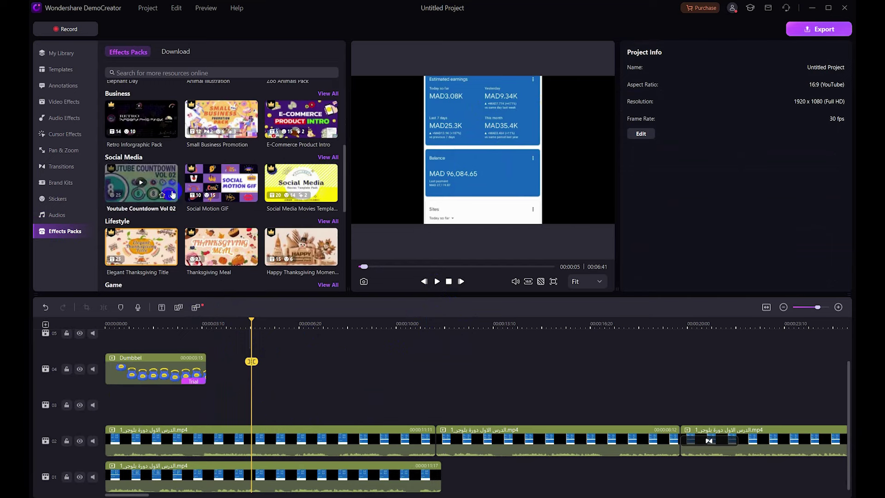
scroll(172, 209, "up", 5)
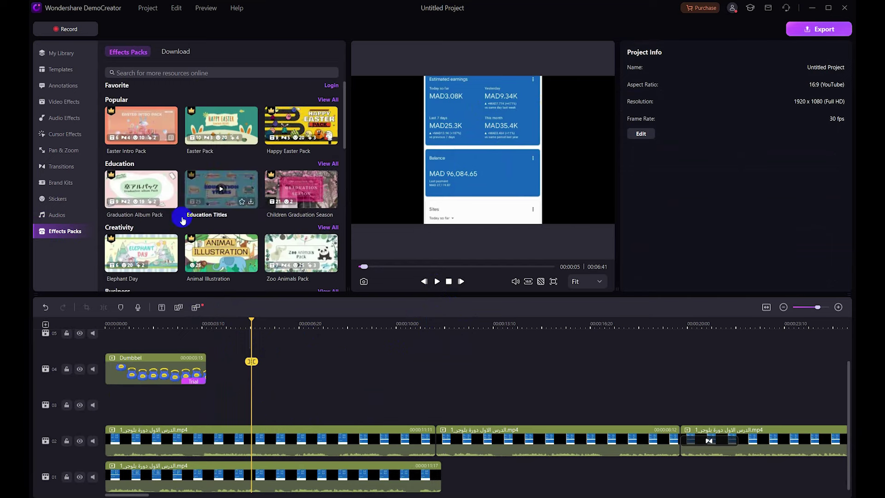
- Preview the Easter Intro Pack with sound on and the system volume raised to 59, replay its beginning, and close the preview
left_click(142, 126)
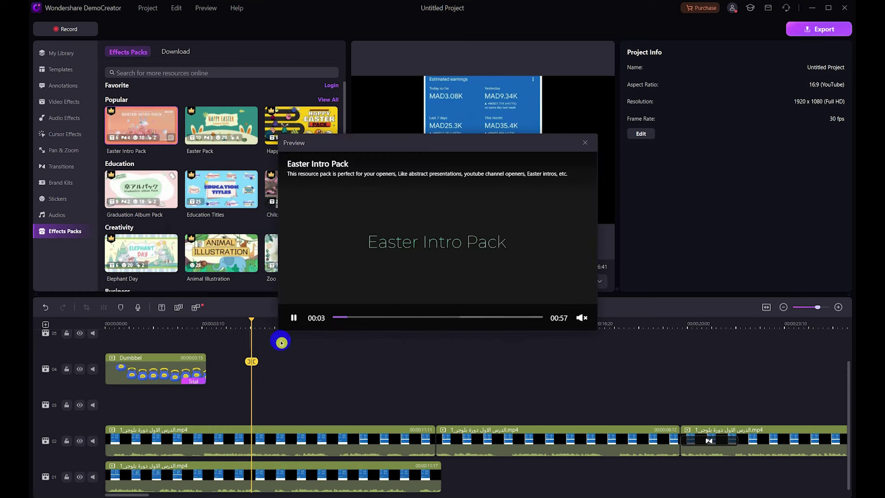
left_click(580, 289)
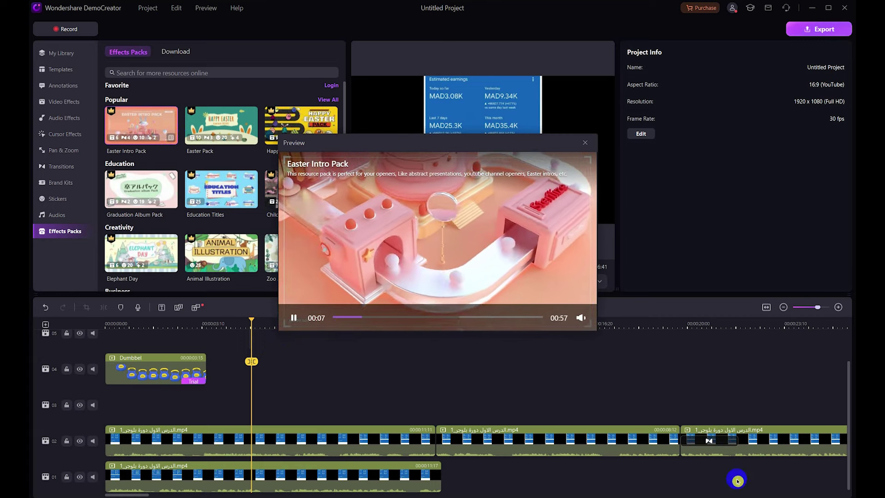
key("XF86AudioRaiseVolume")
key("XF86AudioRaiseVolume")
key("XF86AudioRaiseVolume")
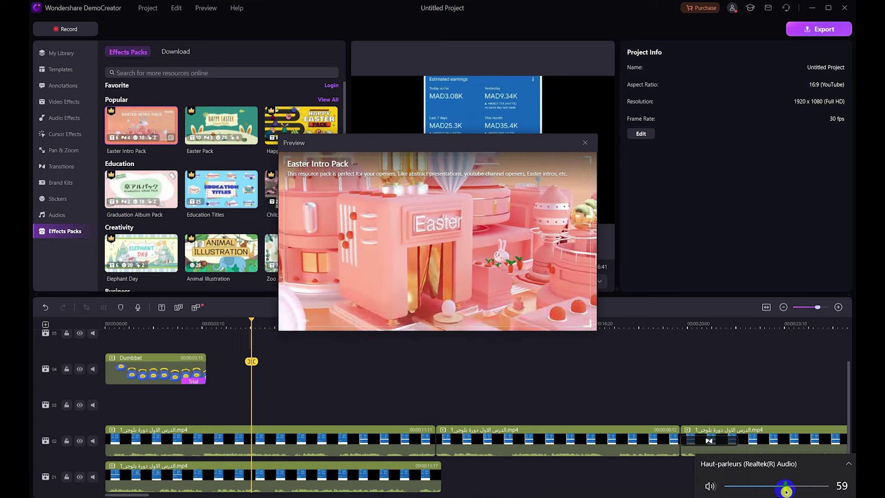
mouse_move(341, 323)
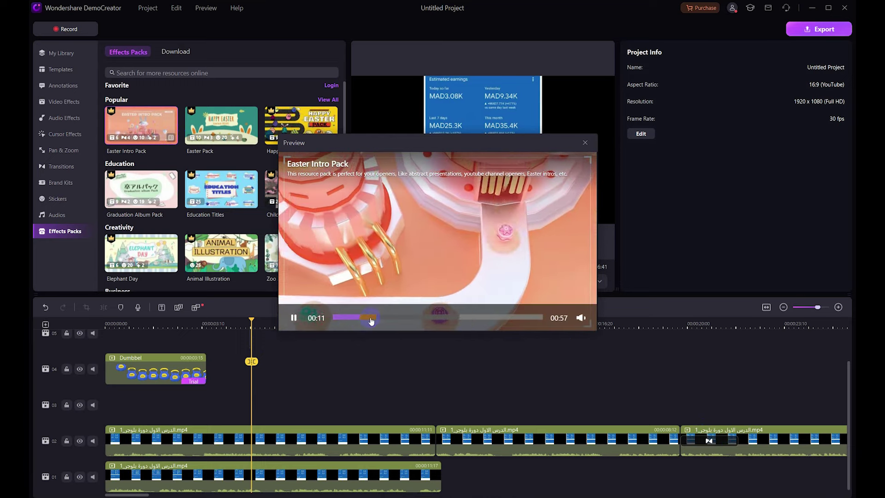
left_click(342, 318)
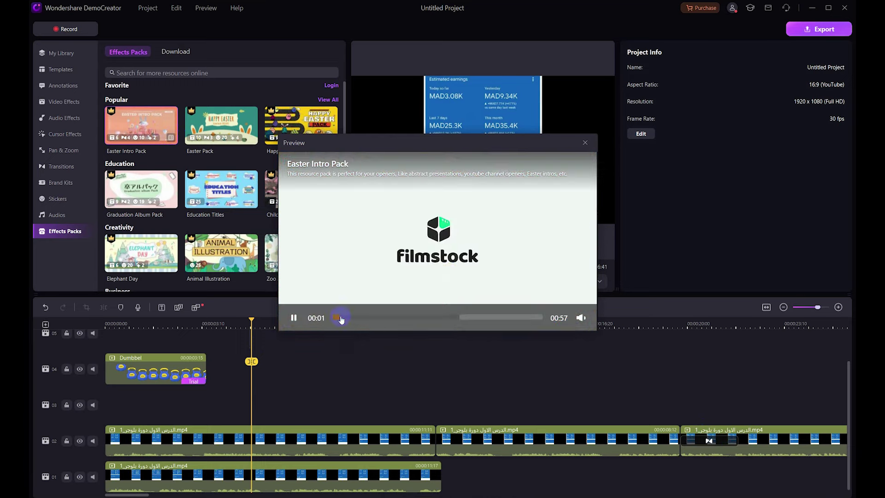
left_click(585, 145)
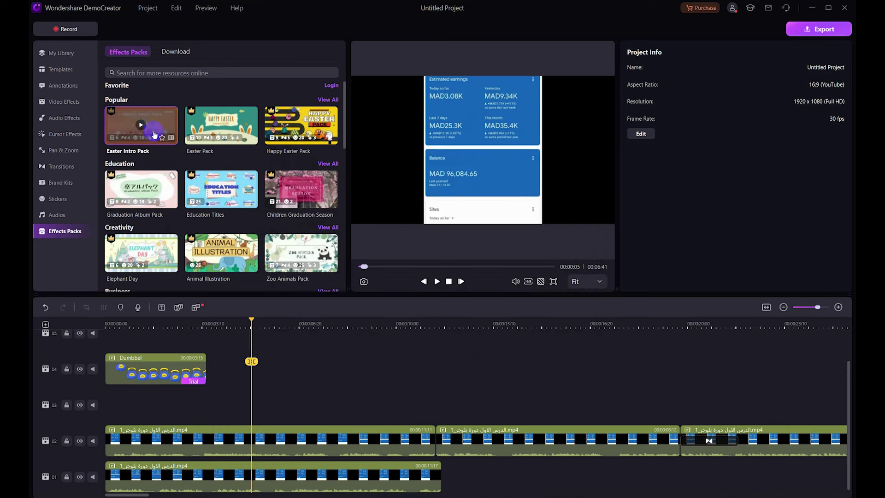
- Try to export the whole project, and dismiss the Google account sign-in page and the Wondershare login dialog
scroll(174, 285, "down", 3)
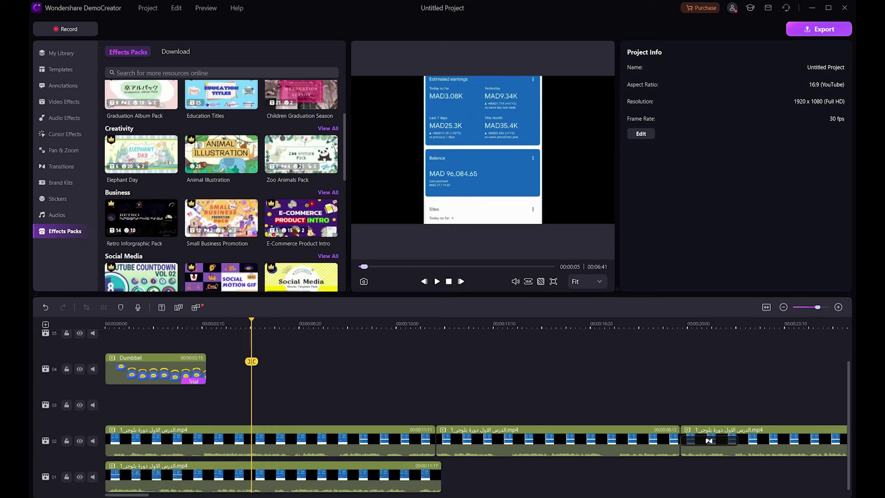
scroll(631, 465, "up", 2)
left_click(785, 308)
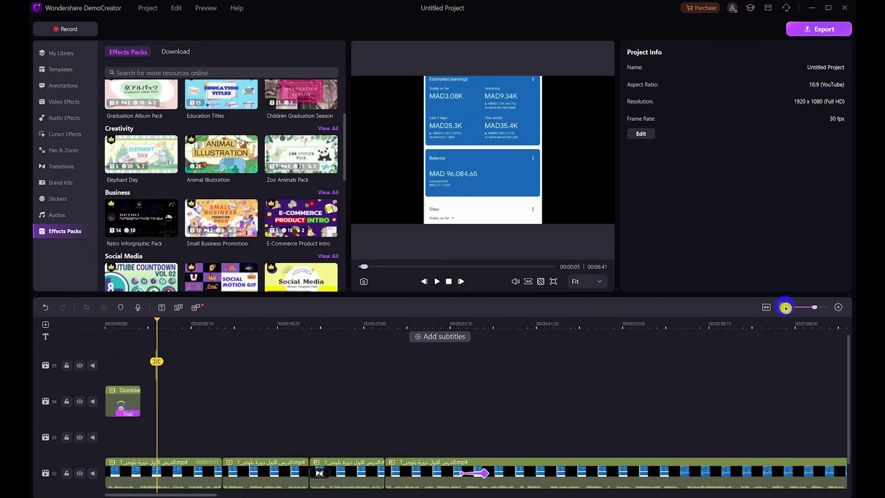
left_click(784, 308)
left_click(786, 308)
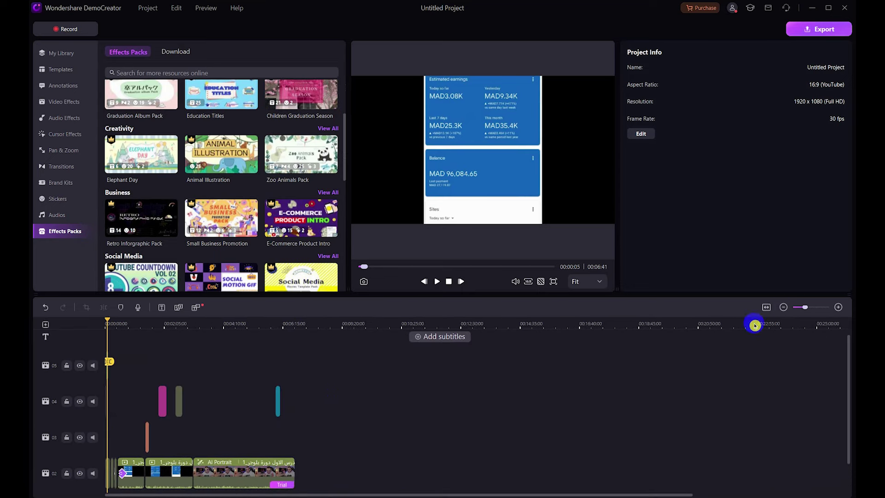
left_click(837, 308)
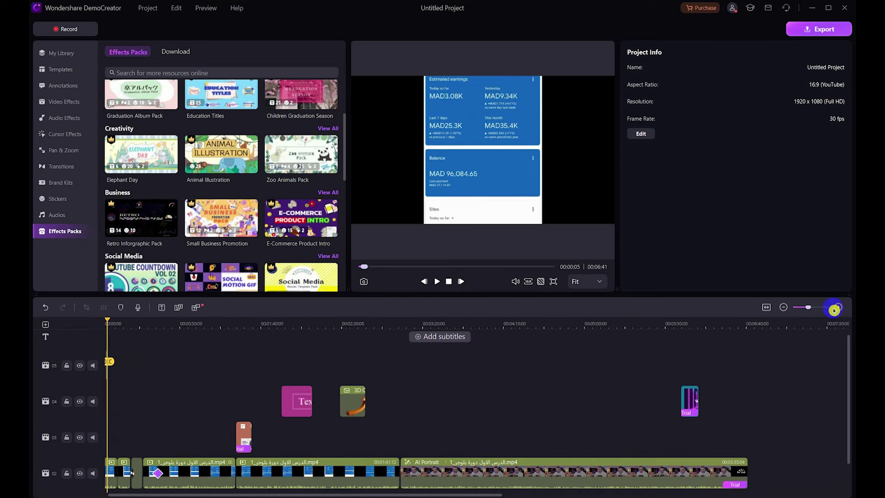
left_click(821, 31)
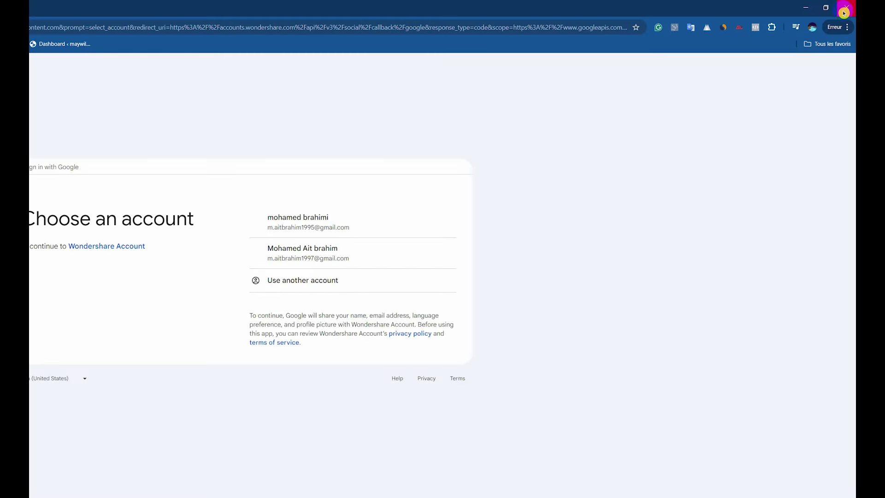
left_click(826, 8)
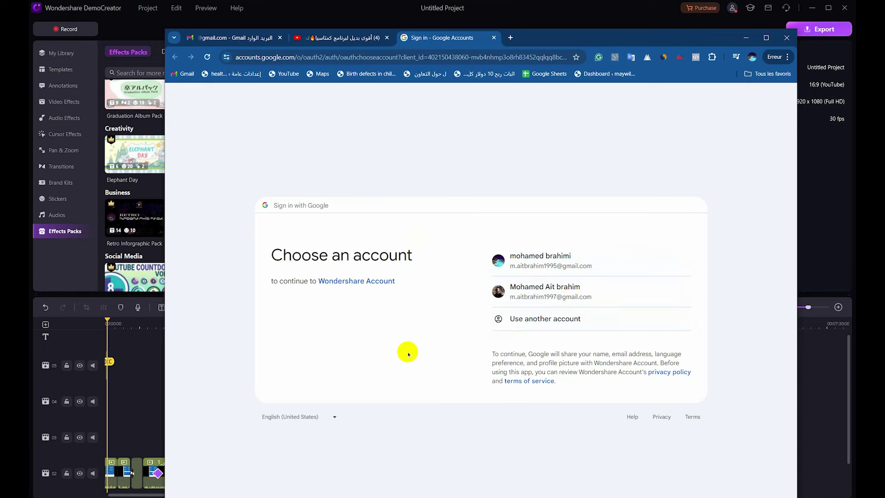
left_click(789, 39)
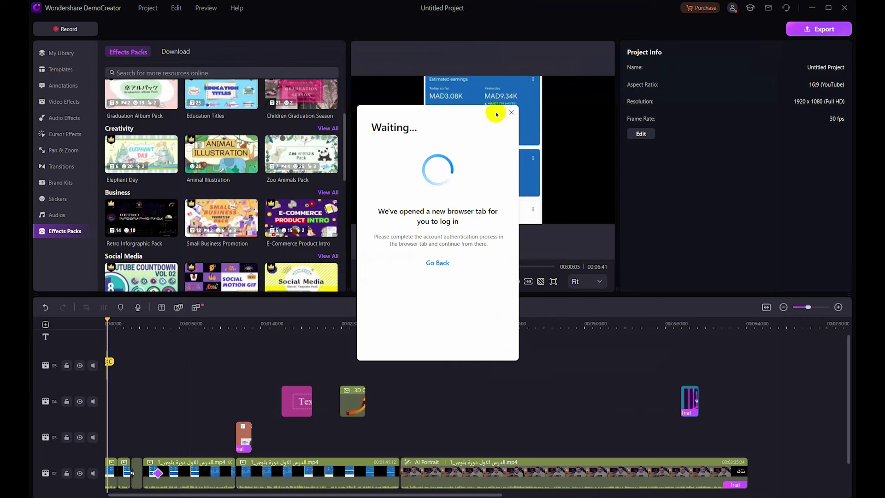
left_click(513, 114)
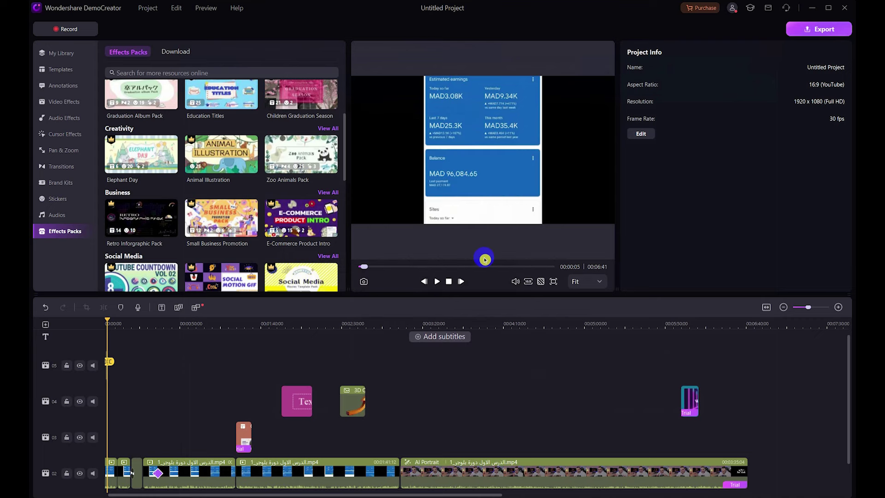